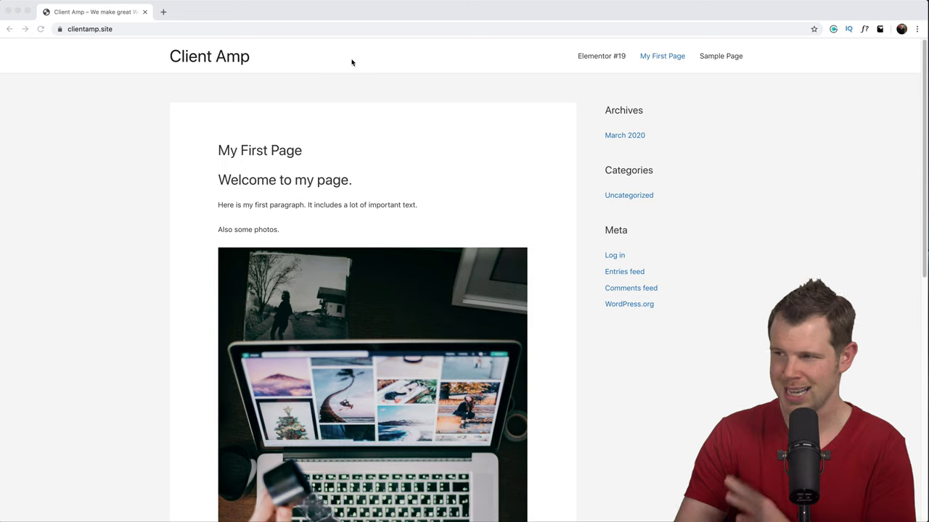
Step: Bring the browser forward and scroll through the live Client Amp front page
{"action": "left_click", "coordinate": [175, 57]}
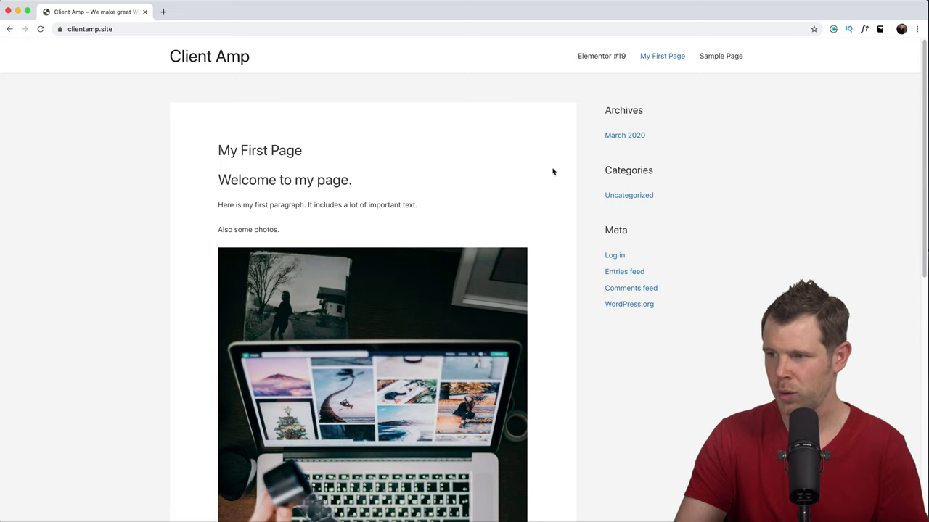
{"action": "scroll", "coordinate": [439, 258], "scroll_direction": "down", "scroll_amount": 10}
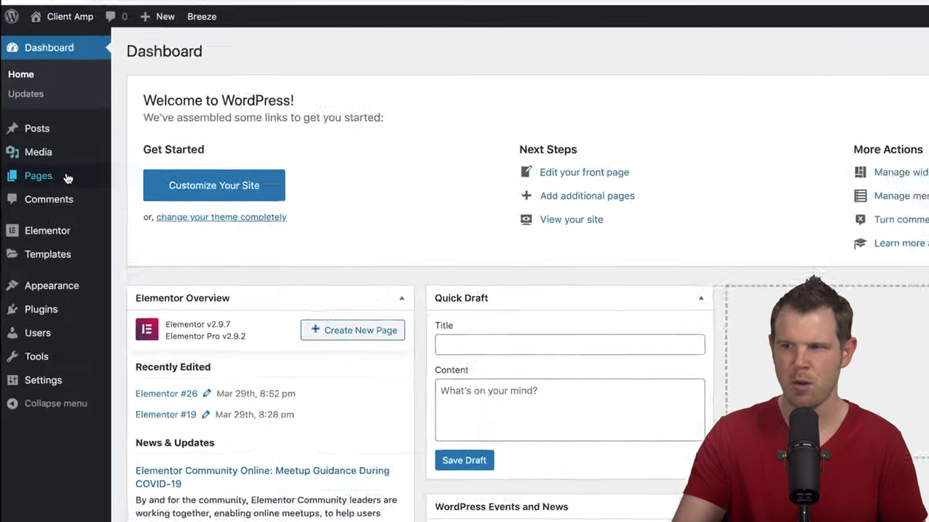
Step: In All Pages, rename Elementor #19 to 'About Us' with slug 'about'
{"action": "mouse_move", "coordinate": [36, 158]}
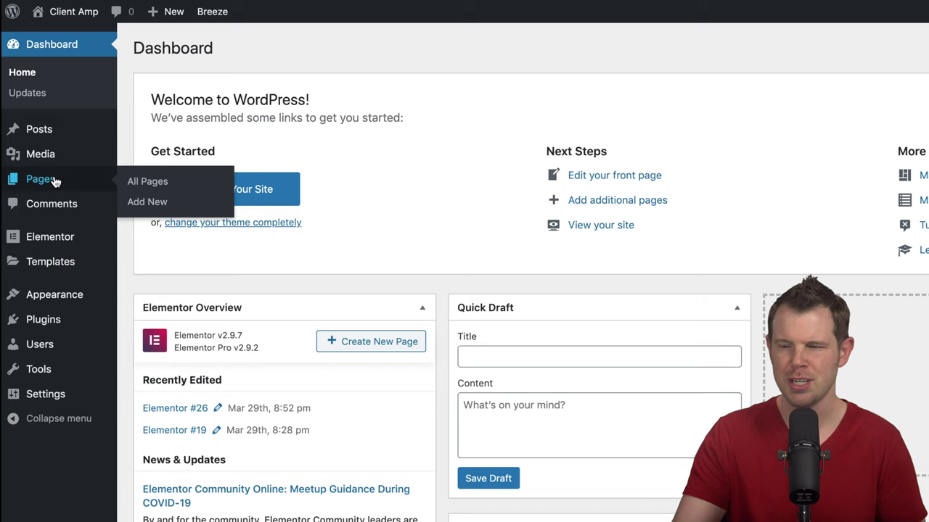
{"action": "left_click", "coordinate": [56, 181]}
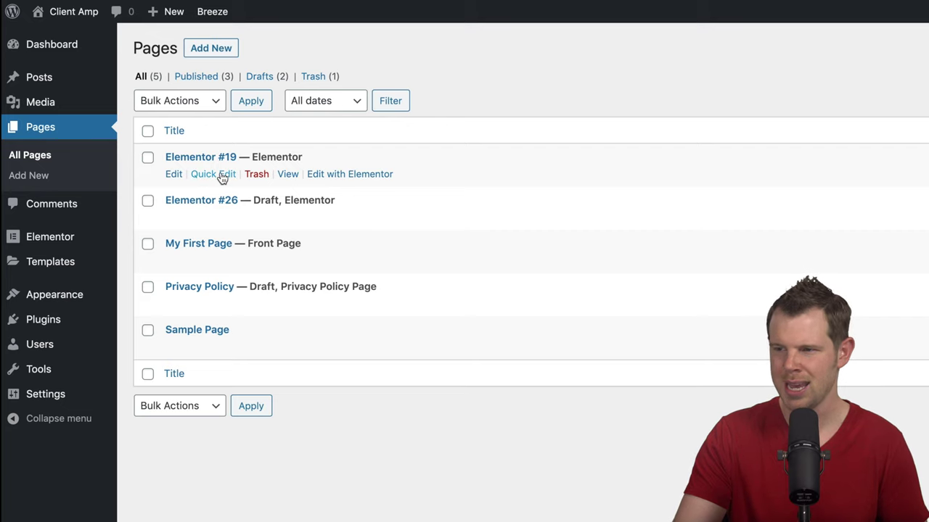
{"action": "left_click", "coordinate": [213, 174]}
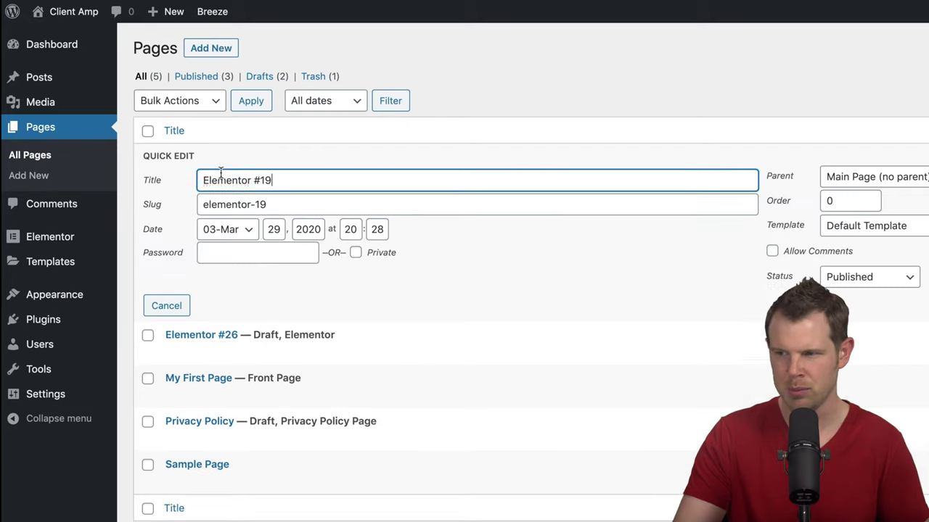
{"action": "triple_click", "coordinate": [273, 179]}
{"action": "type", "text": "About Us"}
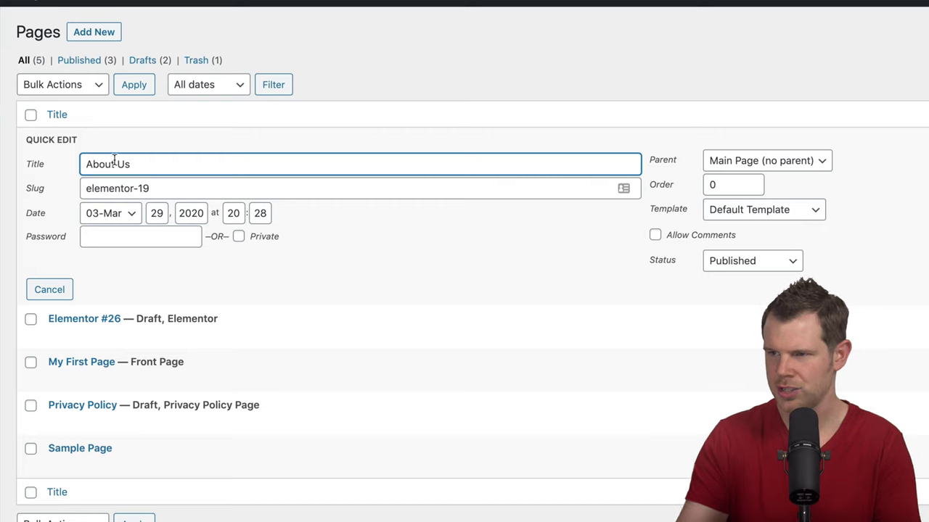
{"action": "key", "text": "Tab"}
{"action": "type", "text": "about"}
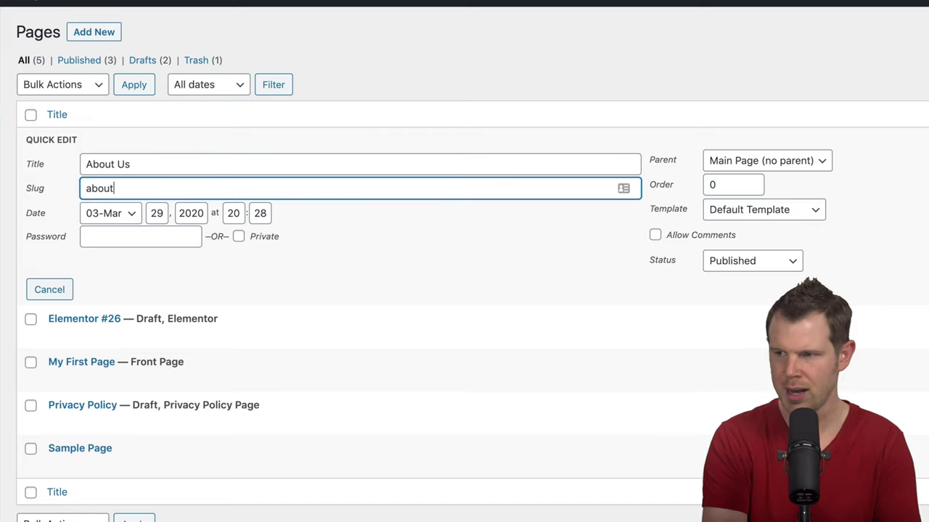
{"action": "key", "text": "Return"}
Step: Rename Elementor #26 to 'Contact Page' with slug 'contact' and set it to Published
{"action": "left_click", "coordinate": [89, 200]}
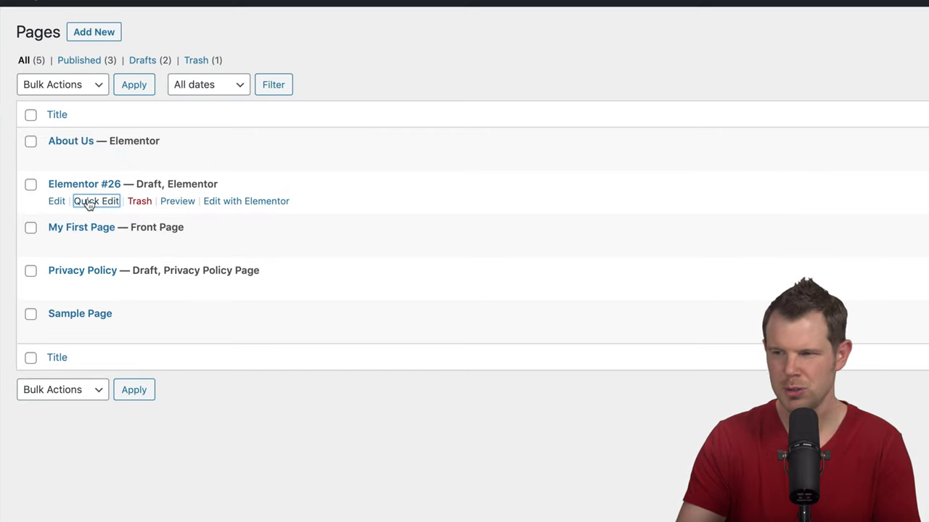
{"action": "left_click_drag", "start_coordinate": [184, 210], "coordinate": [16, 199]}
{"action": "type", "text": "C"}
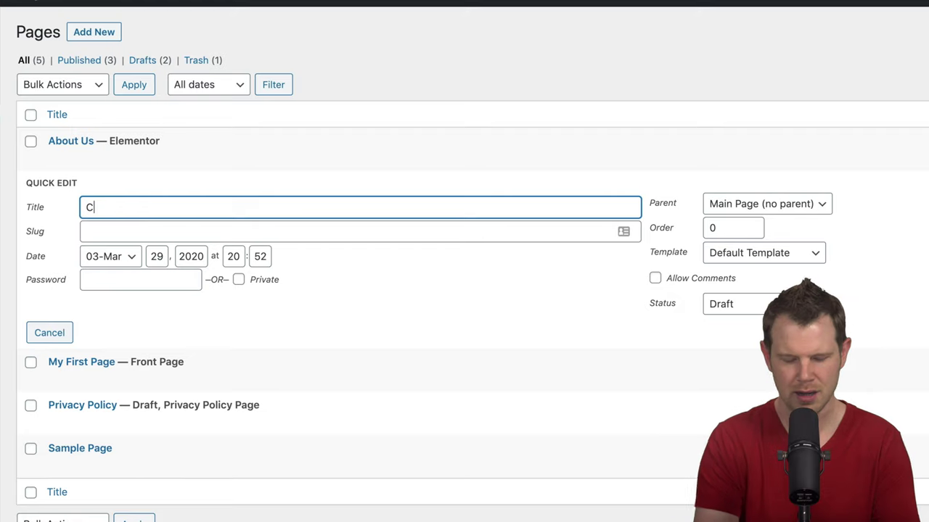
{"action": "type", "text": "ontact Page"}
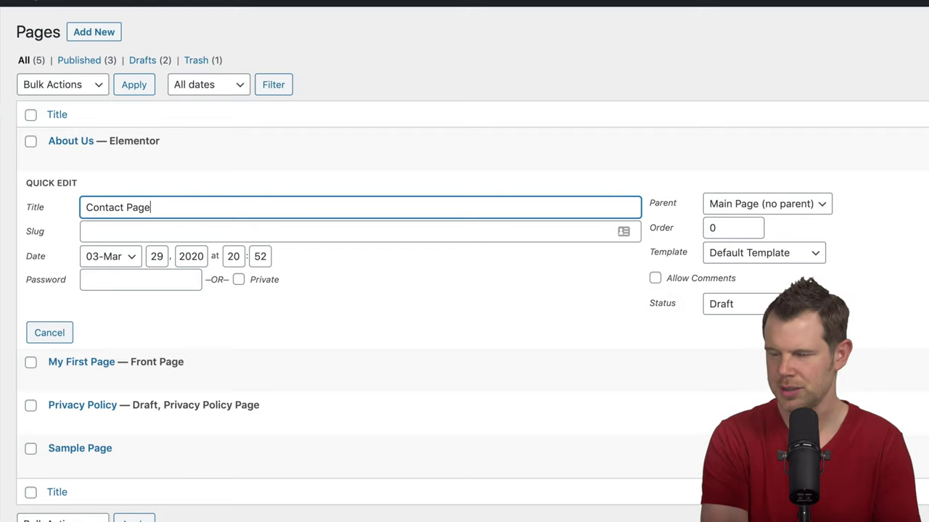
{"action": "left_click", "coordinate": [91, 229]}
{"action": "type", "text": "contact"}
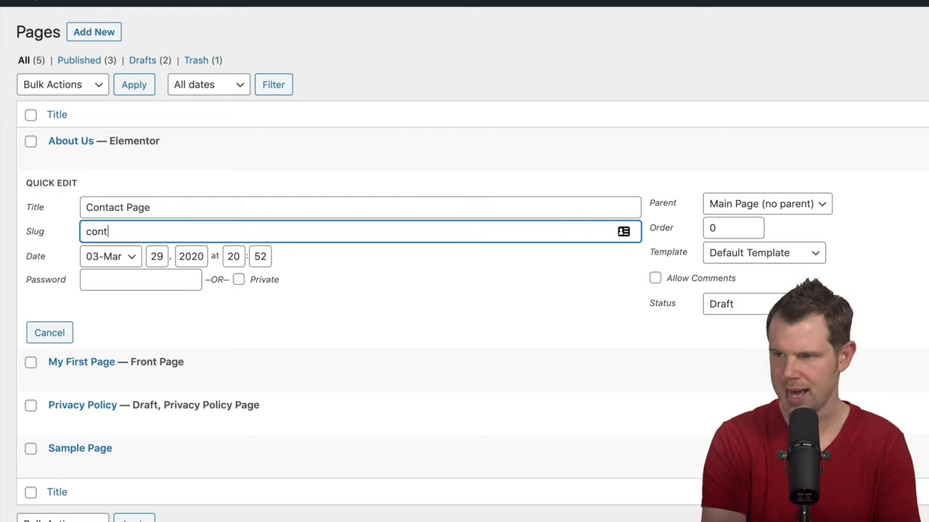
{"action": "left_click", "coordinate": [732, 304]}
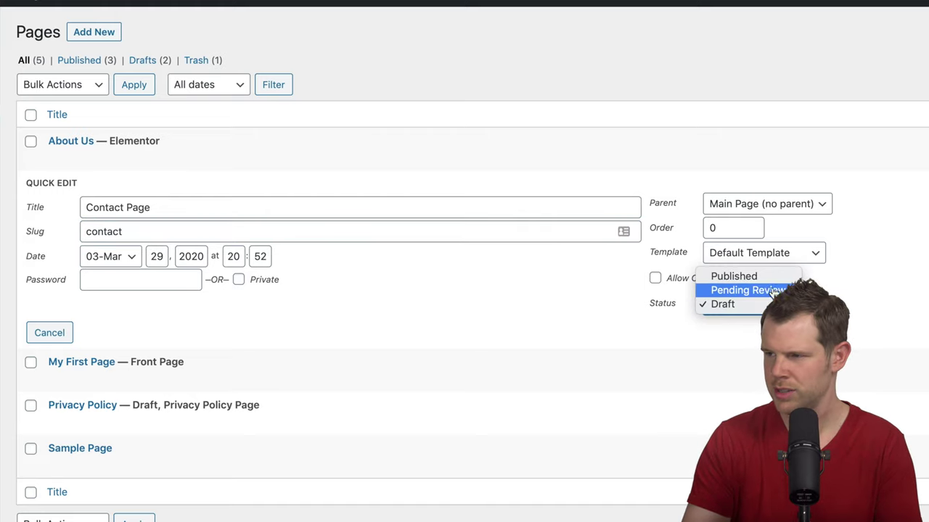
{"action": "left_click", "coordinate": [734, 274]}
{"action": "left_click", "coordinate": [890, 332]}
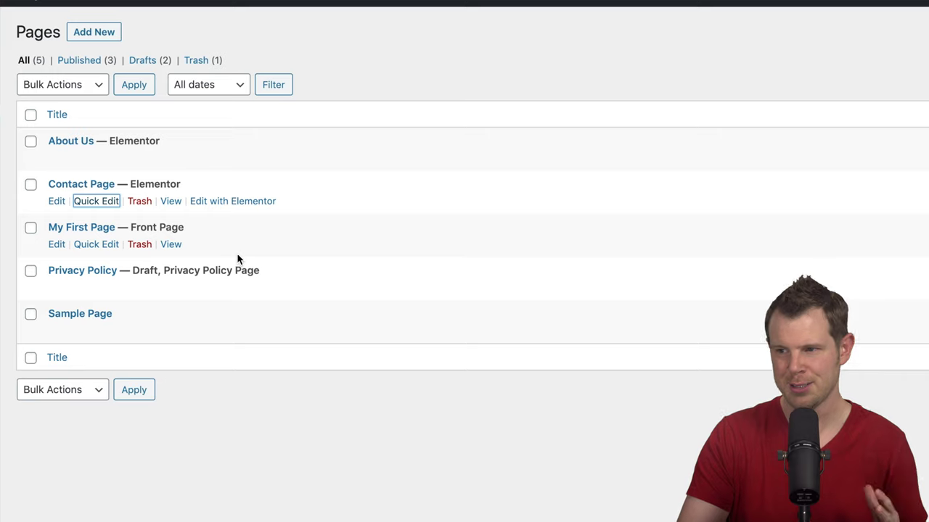
Step: Retitle My First Page as 'Home' and Sample Page as 'Blog' with slug 'blog'
{"action": "left_click", "coordinate": [97, 245]}
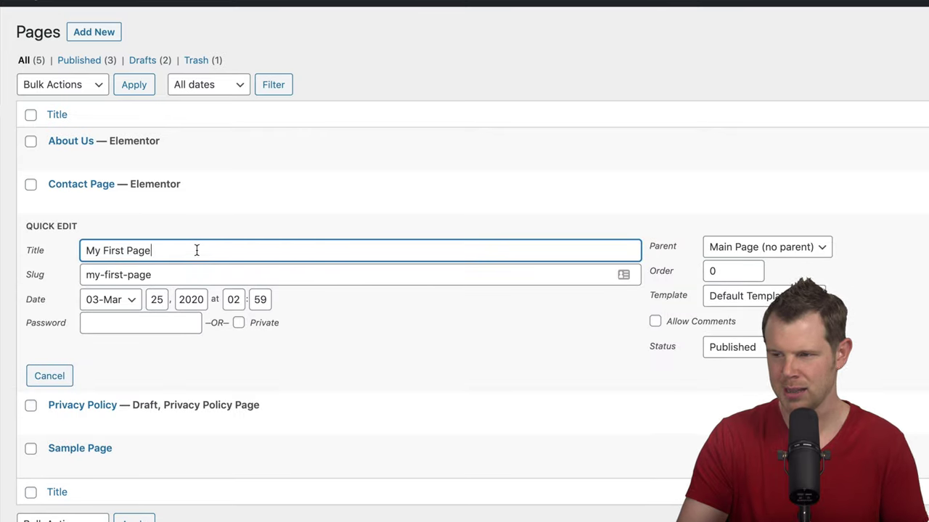
{"action": "left_click_drag", "start_coordinate": [196, 251], "coordinate": [21, 251]}
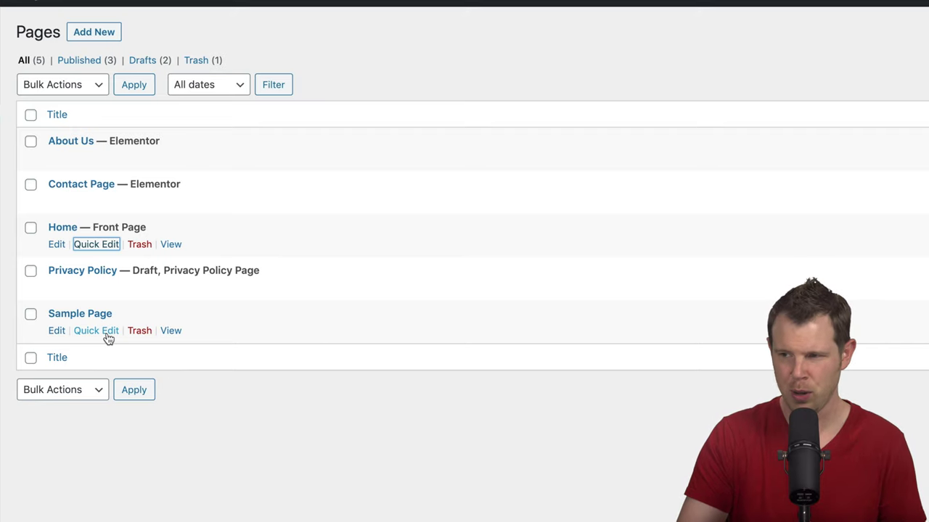
{"action": "left_click", "coordinate": [108, 337]}
{"action": "left_click_drag", "start_coordinate": [151, 337], "coordinate": [48, 321]}
{"action": "type", "text": "Blog"}
{"action": "key", "text": "Tab"}
{"action": "type", "text": "blog"}
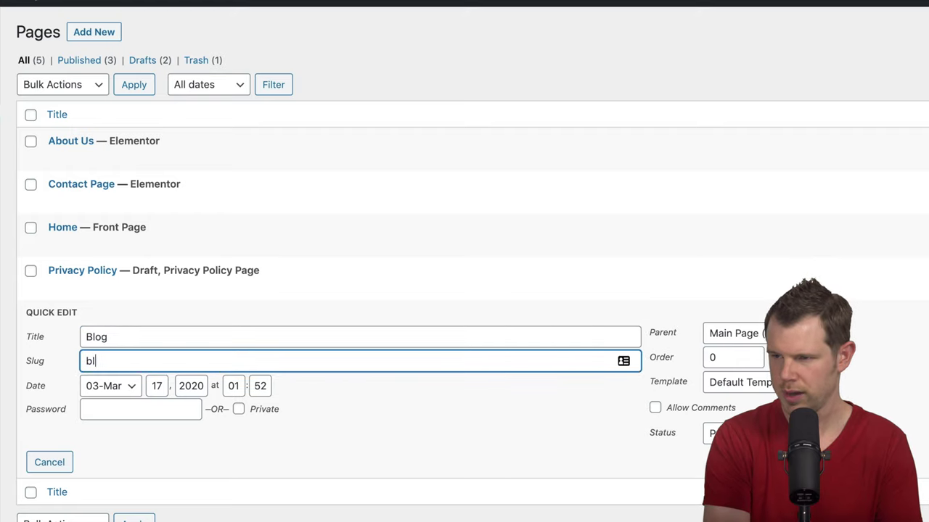
{"action": "key", "text": "Return"}
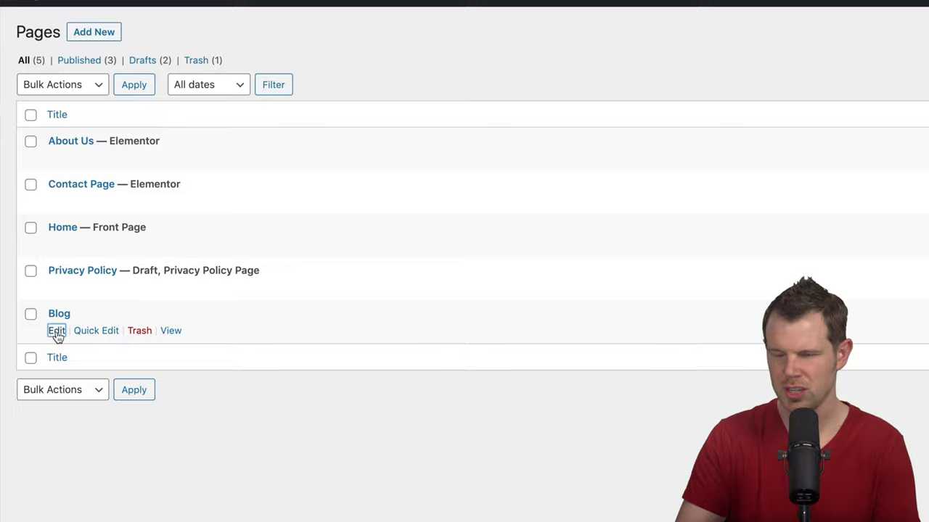
{"action": "left_click", "coordinate": [56, 331]}
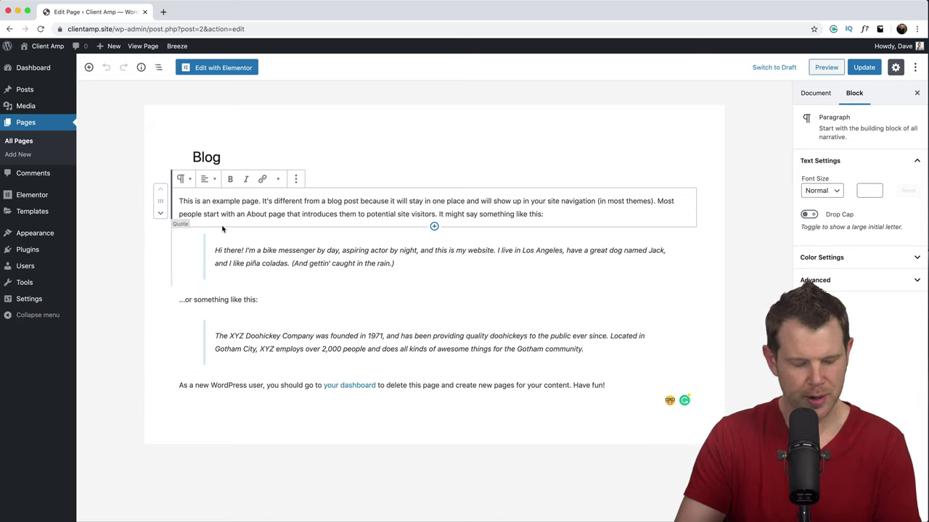
Step: Delete every example paragraph and quote block from the Blog page and update it
{"action": "key", "text": "ctrl+alt+z"}
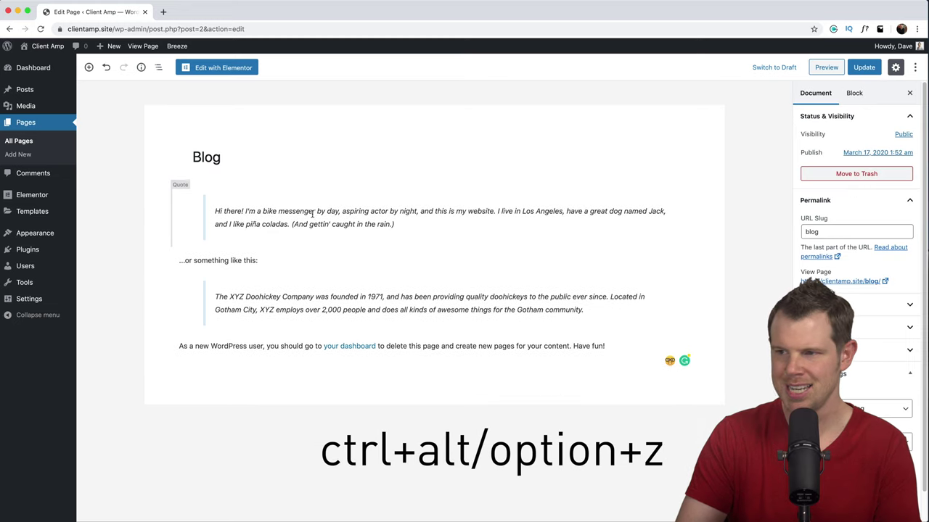
{"action": "left_click", "coordinate": [310, 214]}
{"action": "key", "text": "ctrl+alt+z"}
{"action": "left_click", "coordinate": [271, 198]}
{"action": "key", "text": "ctrl+alt+z"}
{"action": "left_click", "coordinate": [278, 230]}
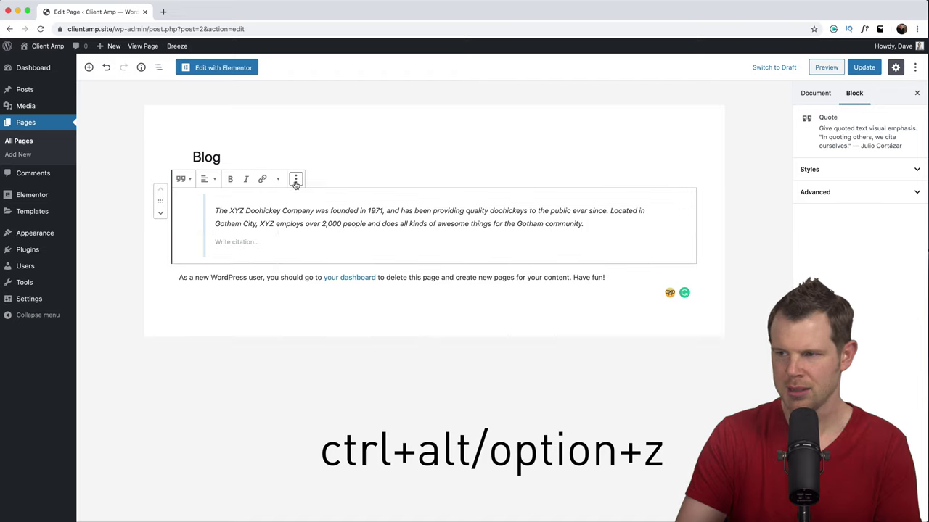
{"action": "left_click", "coordinate": [295, 179]}
{"action": "left_click", "coordinate": [319, 332]}
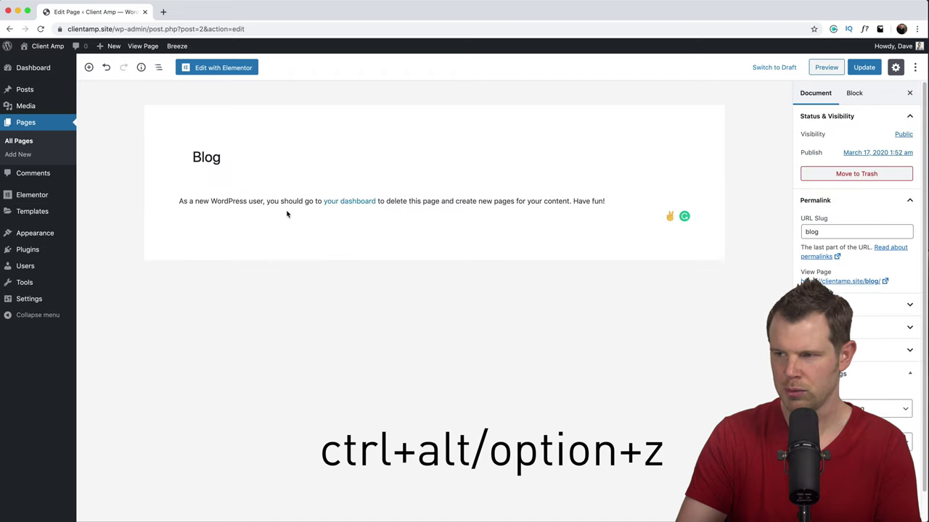
{"action": "key", "text": "ctrl+alt+z"}
{"action": "left_click", "coordinate": [864, 68]}
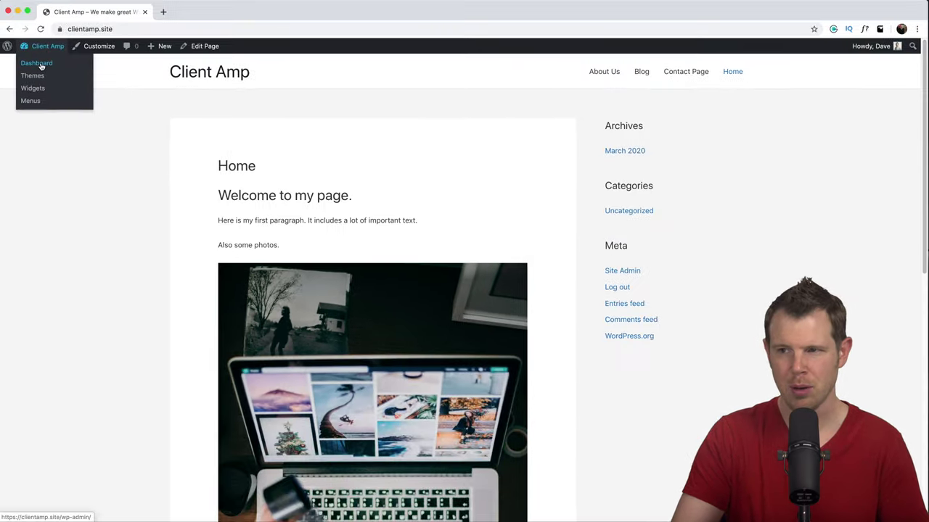
Step: Return to the admin Dashboard and go to Appearance > Menus
{"action": "left_click", "coordinate": [40, 64]}
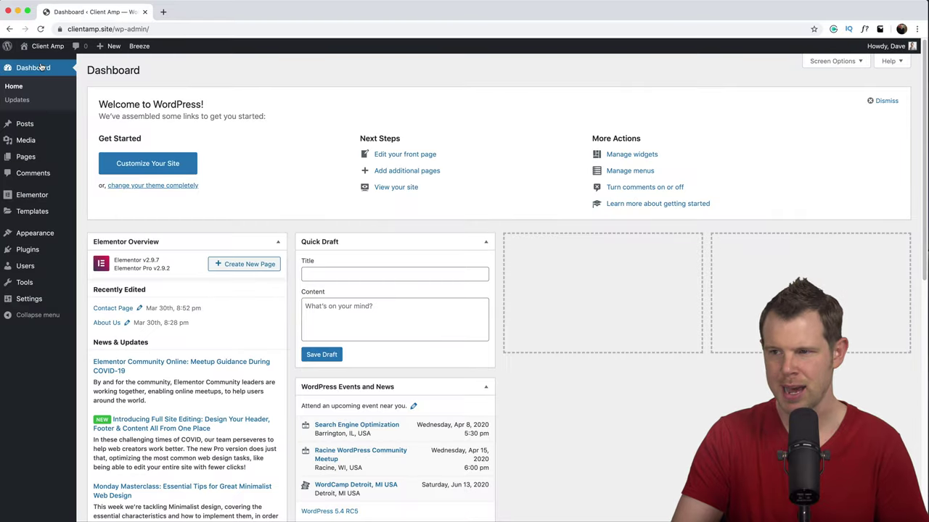
{"action": "mouse_move", "coordinate": [35, 233]}
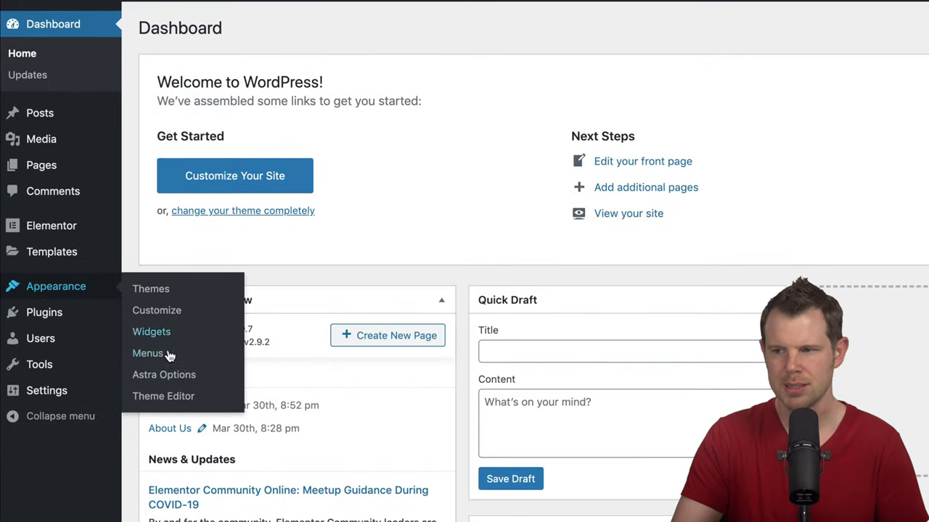
{"action": "left_click", "coordinate": [147, 353]}
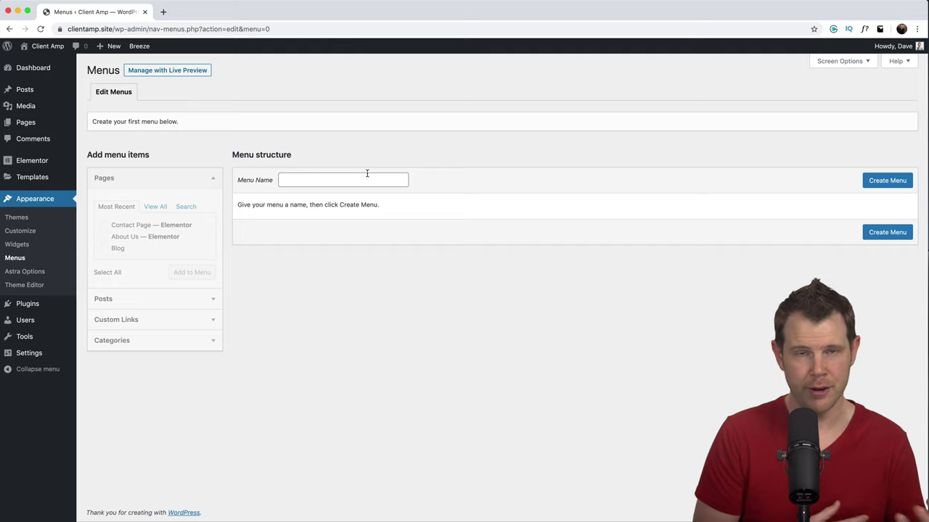
Step: Create a new menu named 'Primary Menu'
{"action": "left_click", "coordinate": [358, 179]}
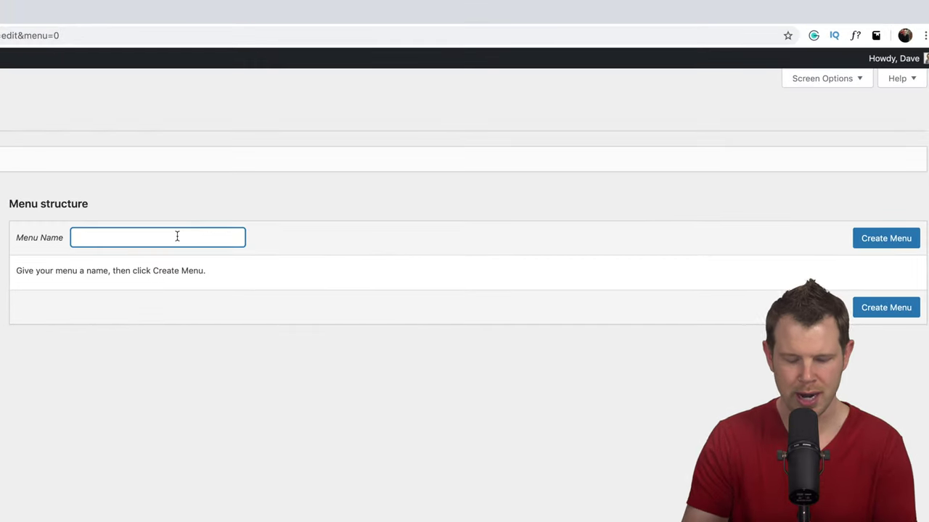
{"action": "type", "text": "Primary Menu"}
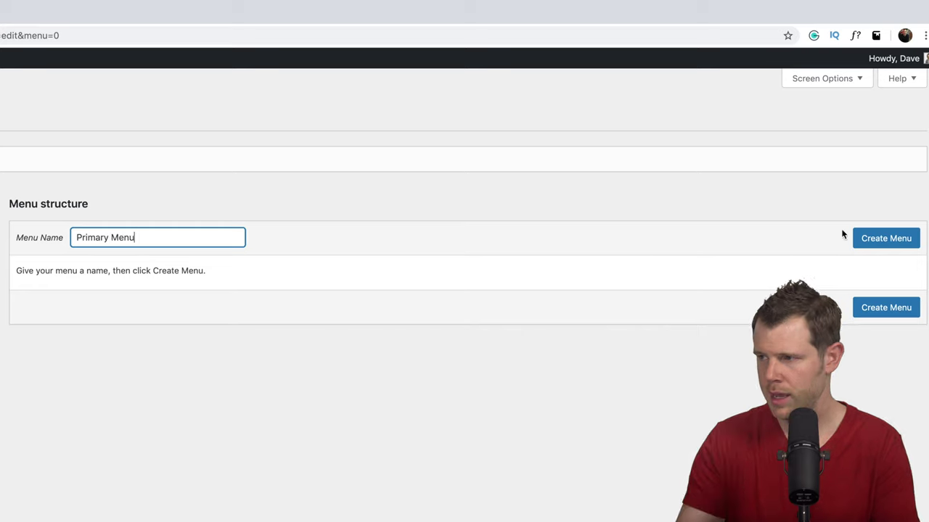
{"action": "left_click", "coordinate": [884, 238]}
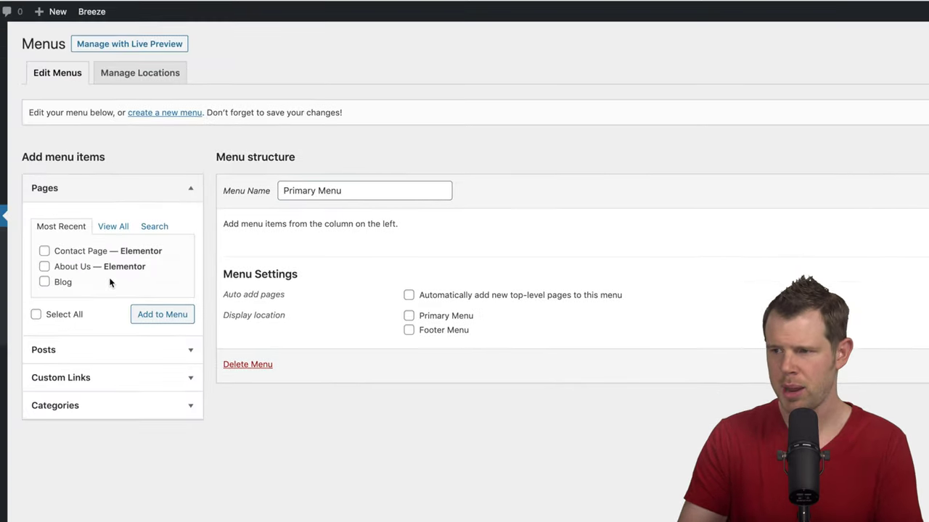
Step: Add Contact Page, About Us and Blog, placing About Us first with Contact Page nested under it
{"action": "left_click", "coordinate": [51, 249]}
{"action": "left_click", "coordinate": [52, 264]}
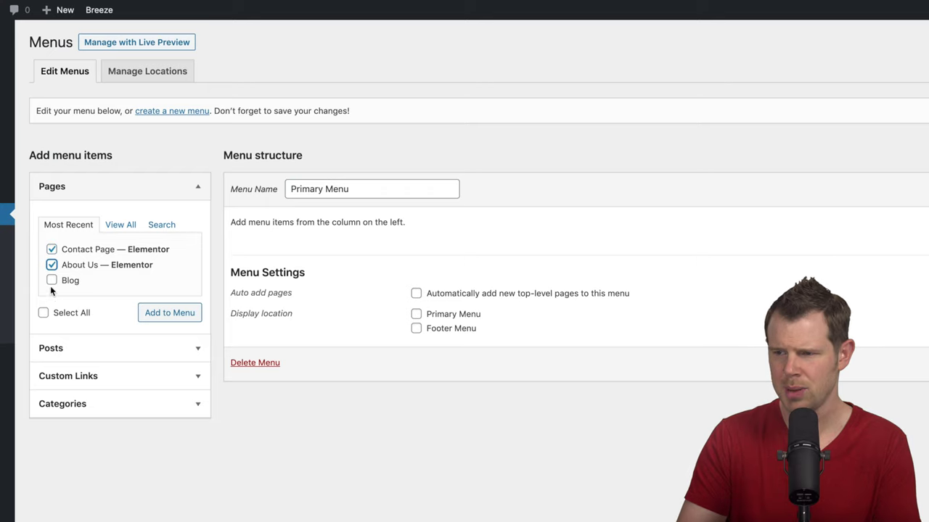
{"action": "left_click", "coordinate": [52, 280]}
{"action": "left_click", "coordinate": [179, 317]}
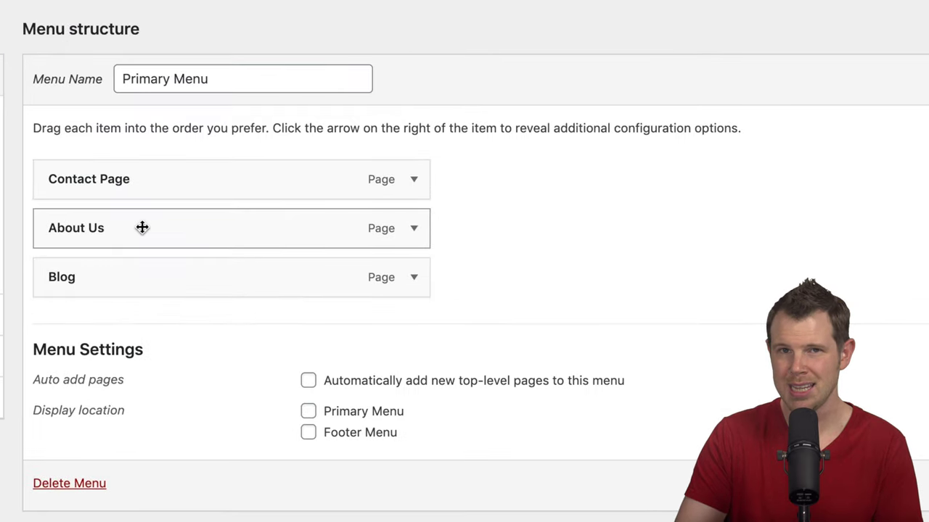
{"action": "left_click_drag", "start_coordinate": [155, 230], "coordinate": [108, 163]}
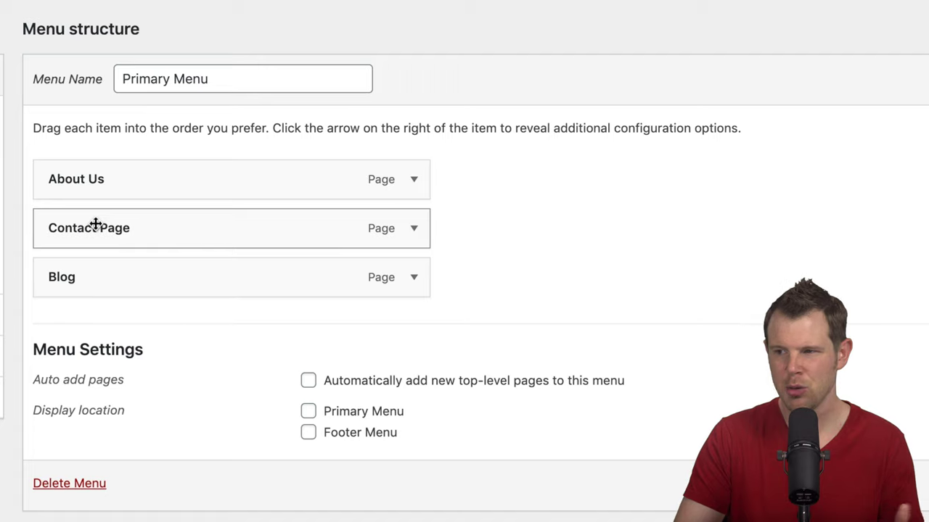
{"action": "left_click_drag", "start_coordinate": [96, 224], "coordinate": [116, 225]}
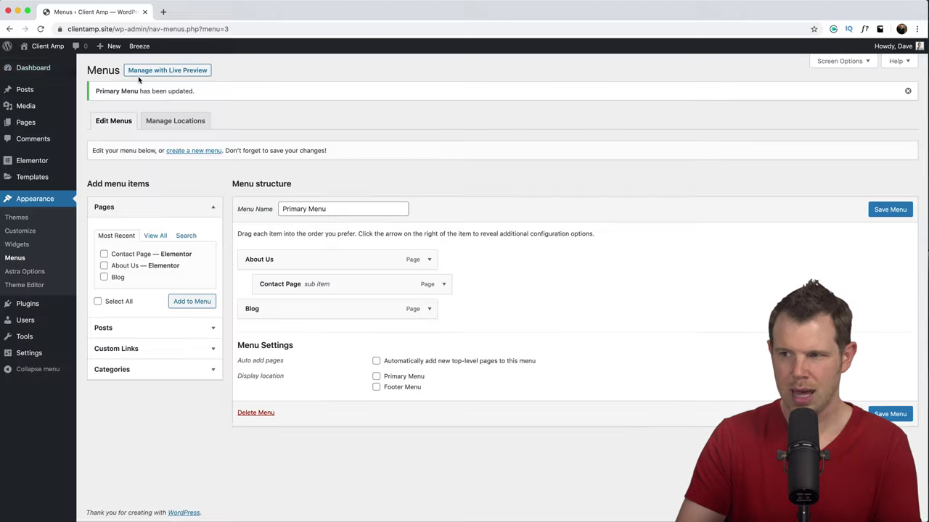
Step: View the live site, then return to the Dashboard and launch Appearance > Customize
{"action": "mouse_move", "coordinate": [45, 46]}
{"action": "left_click", "coordinate": [41, 64]}
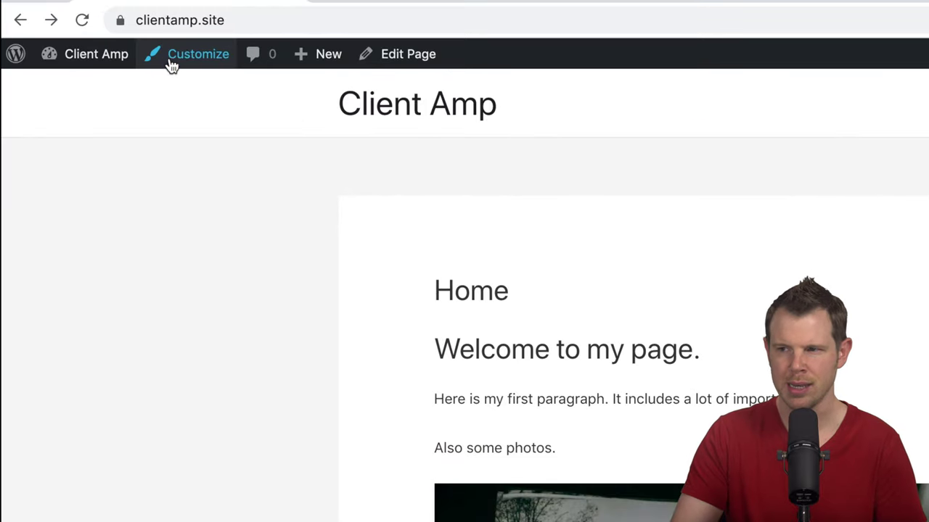
{"action": "left_click", "coordinate": [106, 64]}
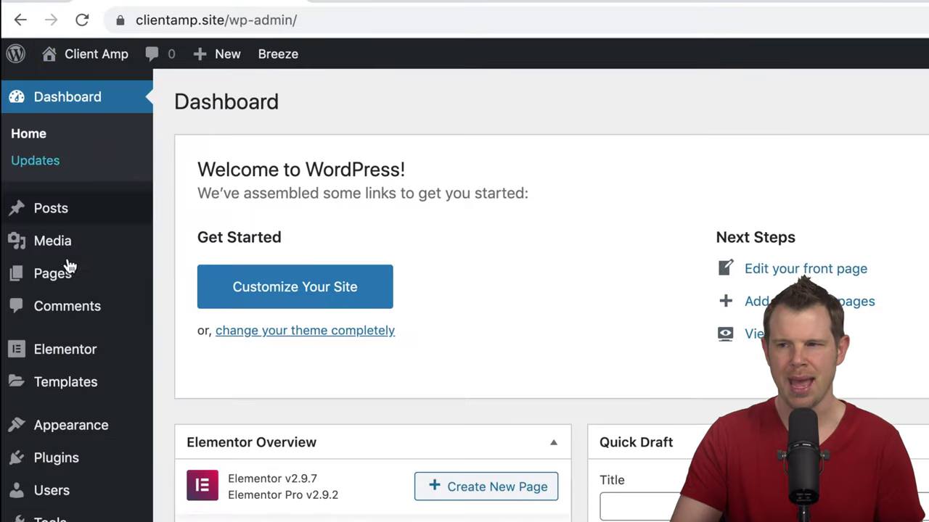
{"action": "mouse_move", "coordinate": [64, 434]}
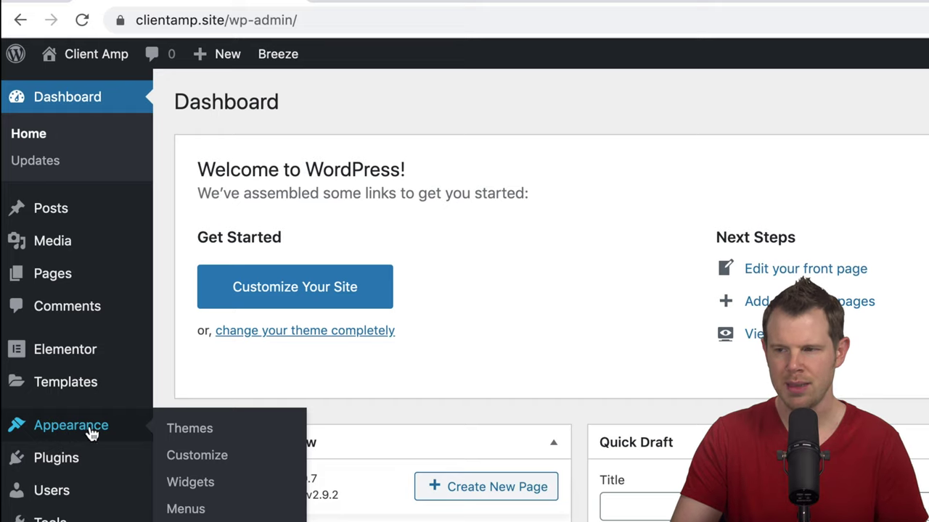
{"action": "left_click", "coordinate": [172, 457]}
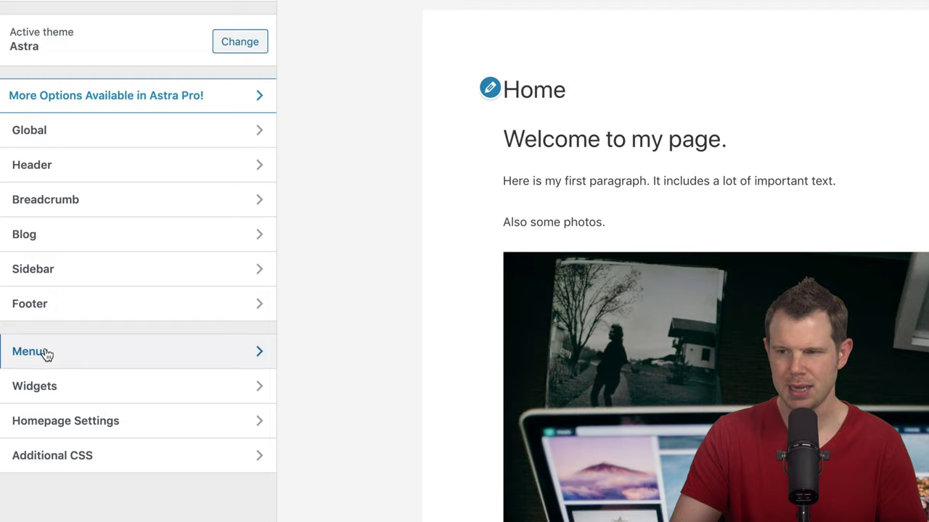
Step: In the Customizer's Menus panel, assign Primary Menu to the Primary Menu location
{"action": "left_click", "coordinate": [45, 352]}
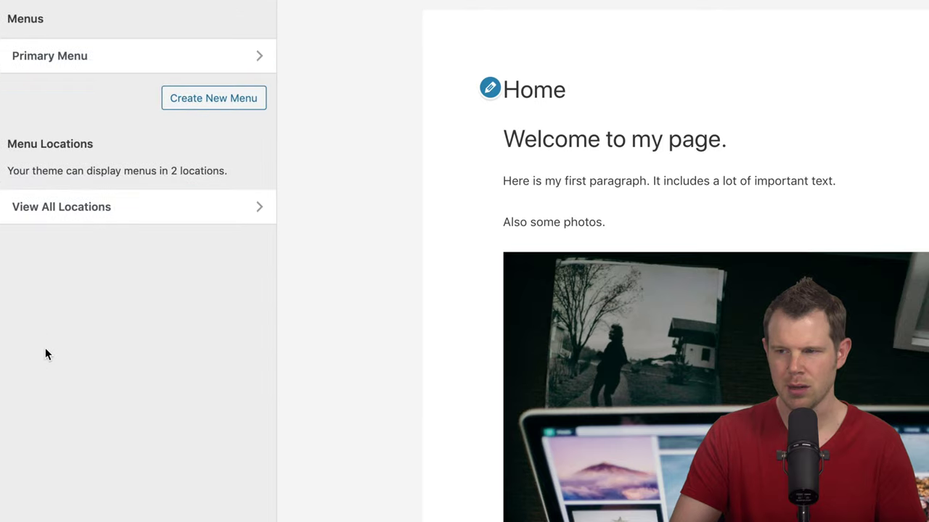
{"action": "left_click", "coordinate": [62, 58]}
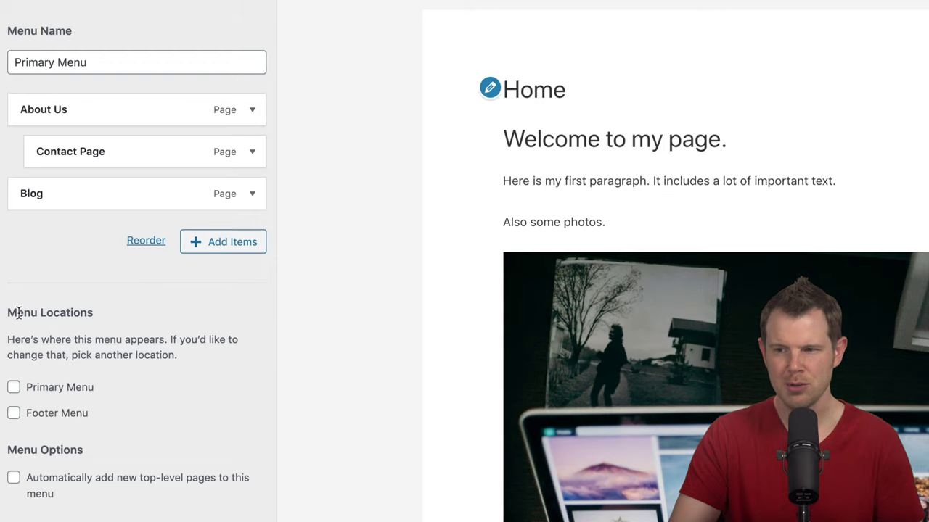
{"action": "left_click_drag", "start_coordinate": [7, 312], "coordinate": [98, 325]}
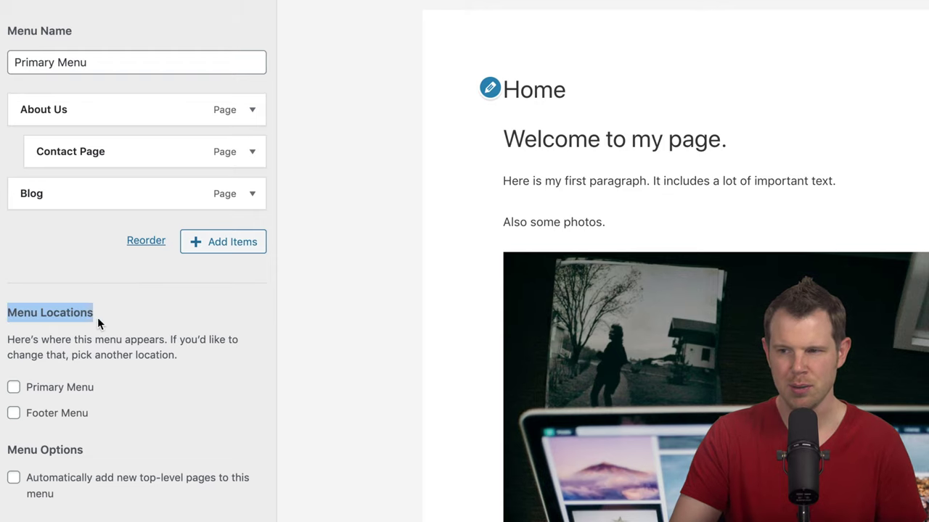
{"action": "left_click", "coordinate": [14, 387]}
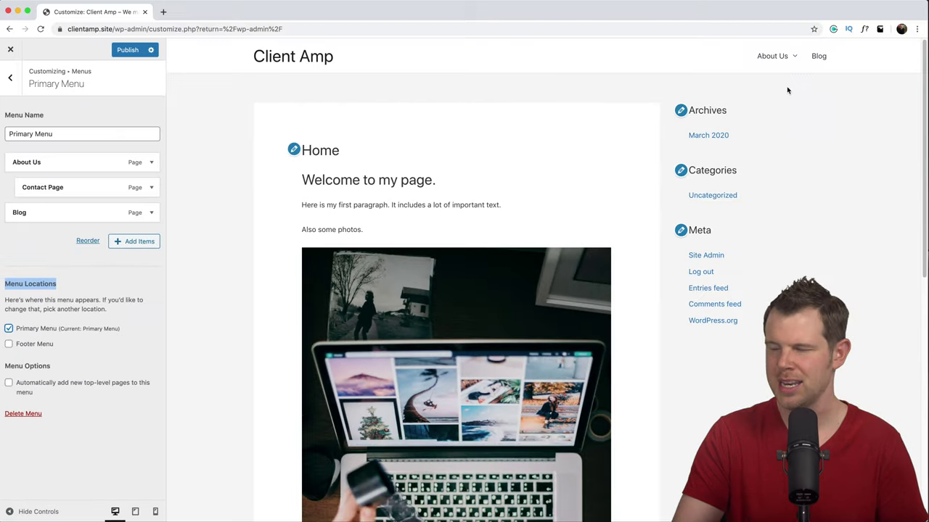
{"action": "mouse_move", "coordinate": [776, 63]}
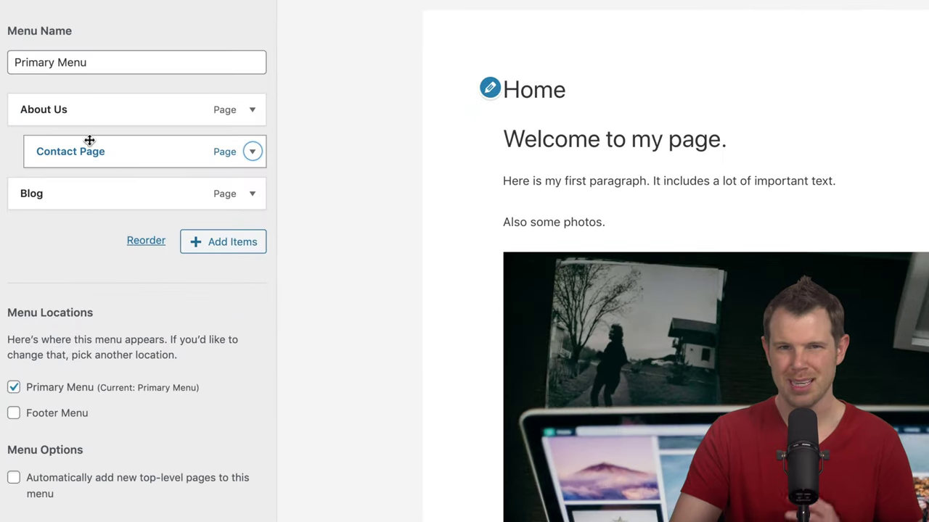
Step: Change the Contact Page menu item's navigation label to 'Contact'
{"action": "left_click", "coordinate": [253, 152]}
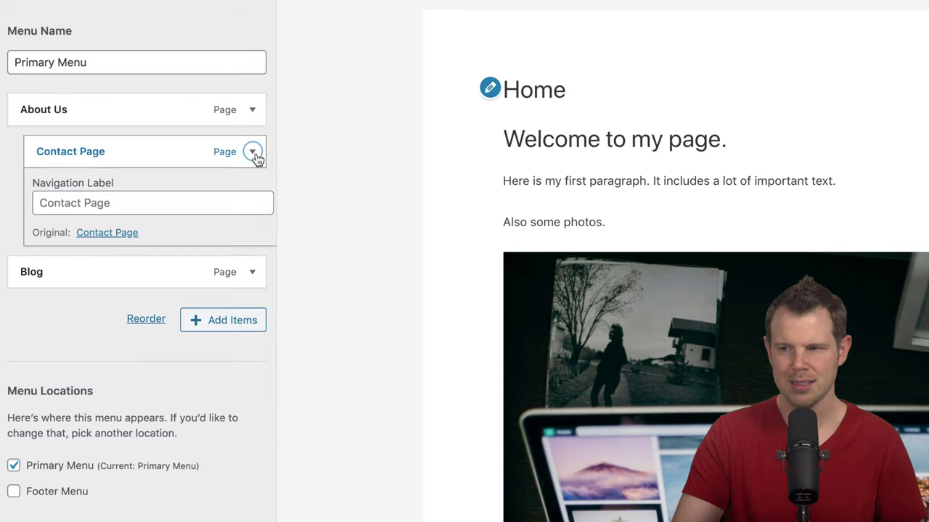
{"action": "left_click", "coordinate": [84, 204]}
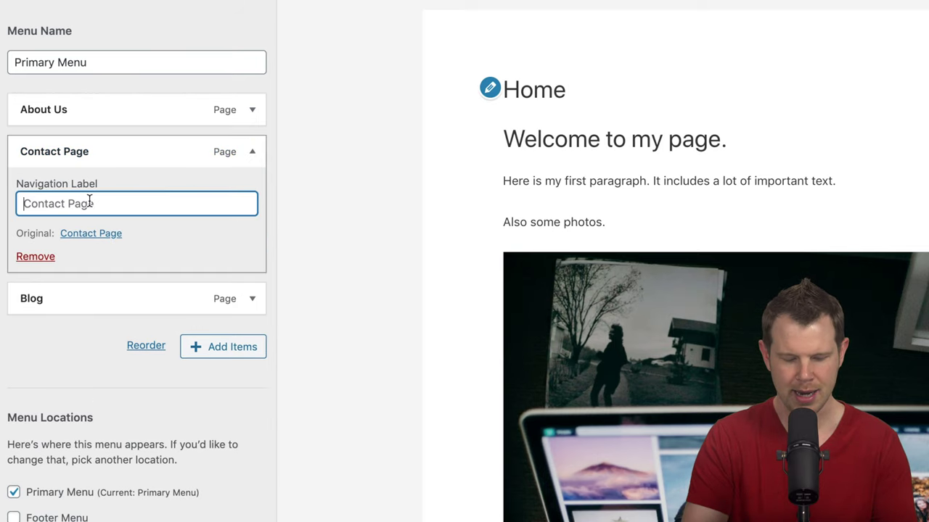
{"action": "type", "text": "Contact"}
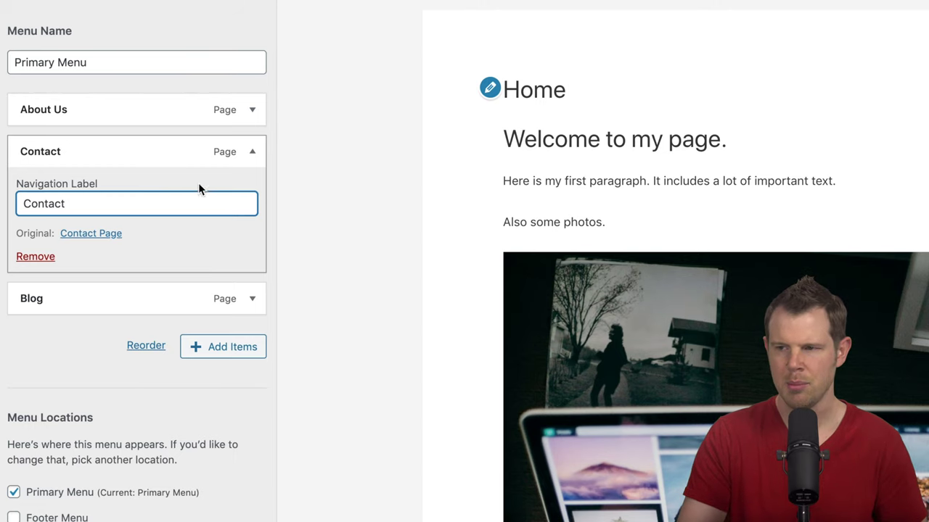
{"action": "left_click", "coordinate": [250, 156]}
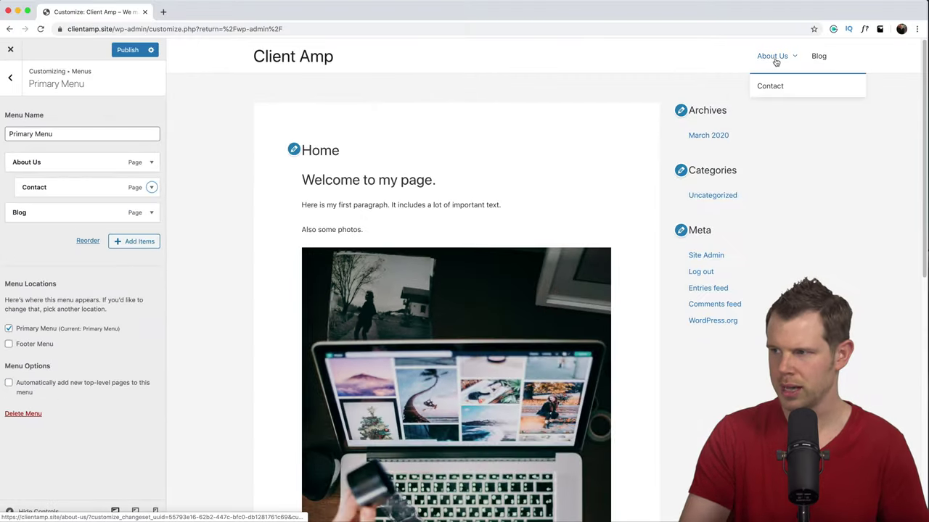
Step: Drag the Contact item left so it is no longer nested under About Us
{"action": "left_click_drag", "start_coordinate": [70, 188], "coordinate": [33, 187]}
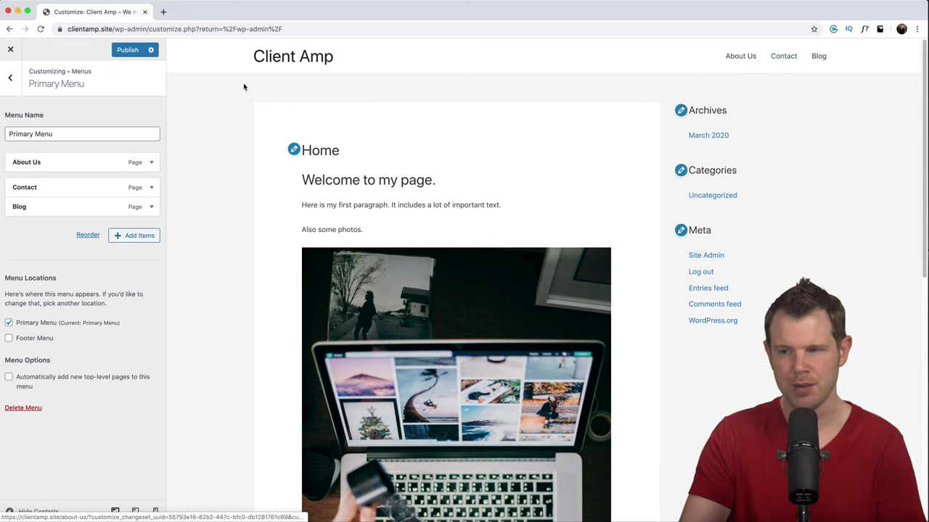
Step: Publish the menu changes and open the Site Identity logo media library
{"action": "left_click", "coordinate": [129, 51]}
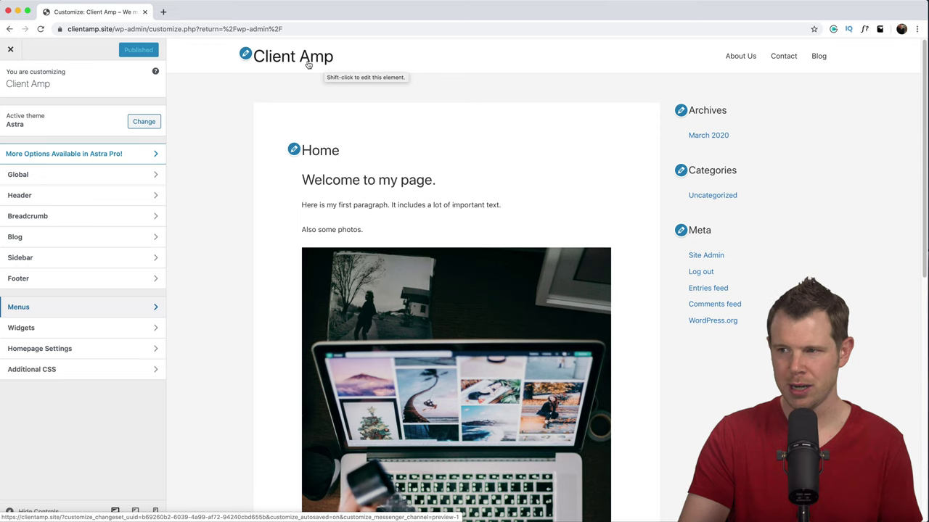
{"action": "left_click", "coordinate": [247, 56]}
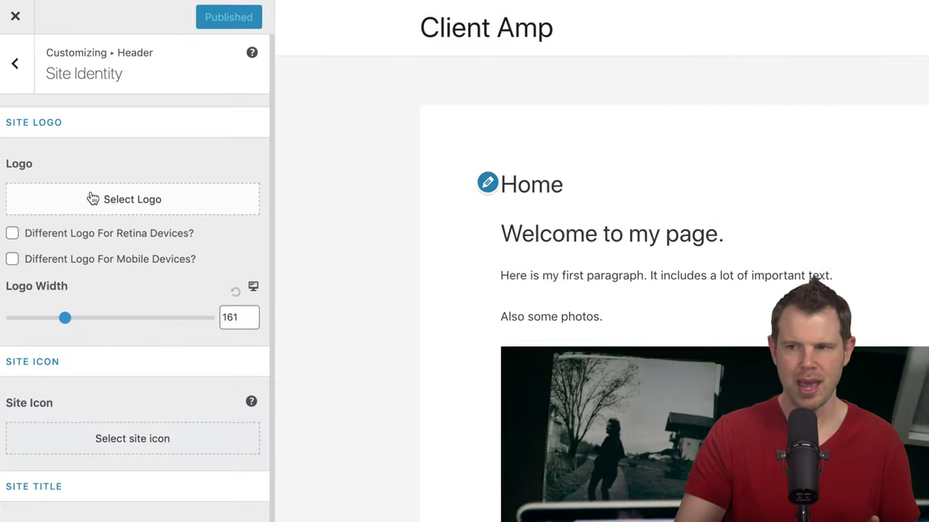
{"action": "left_click", "coordinate": [67, 159]}
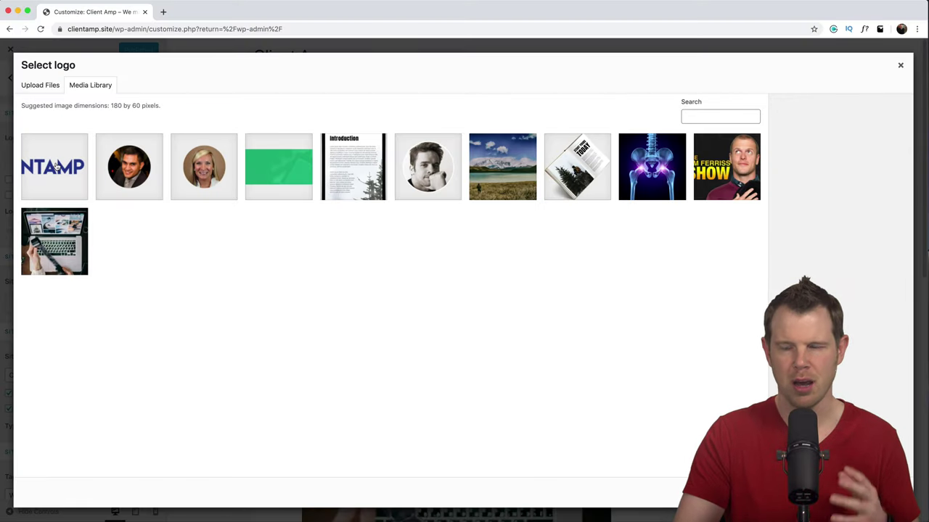
Step: Set the CLIENTAMP image as the site logo, skipping cropping
{"action": "left_click", "coordinate": [57, 167]}
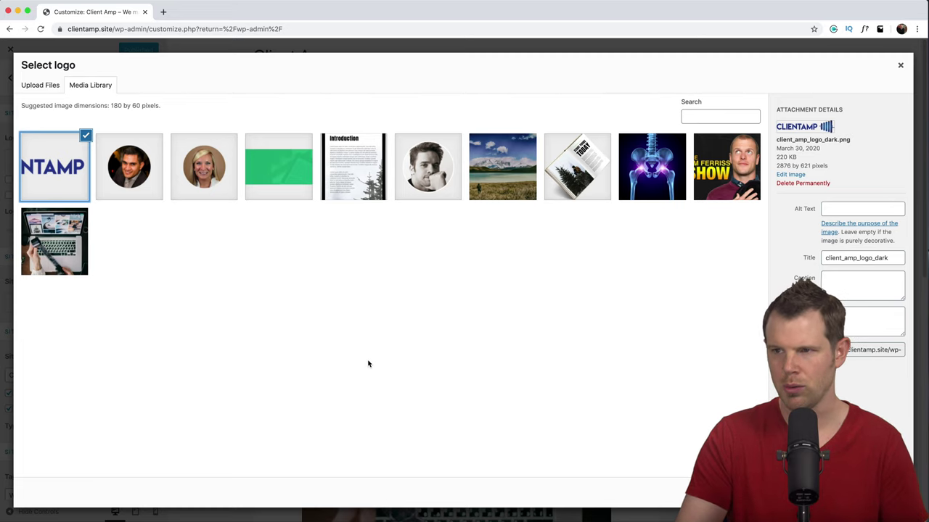
{"action": "left_click", "coordinate": [878, 493]}
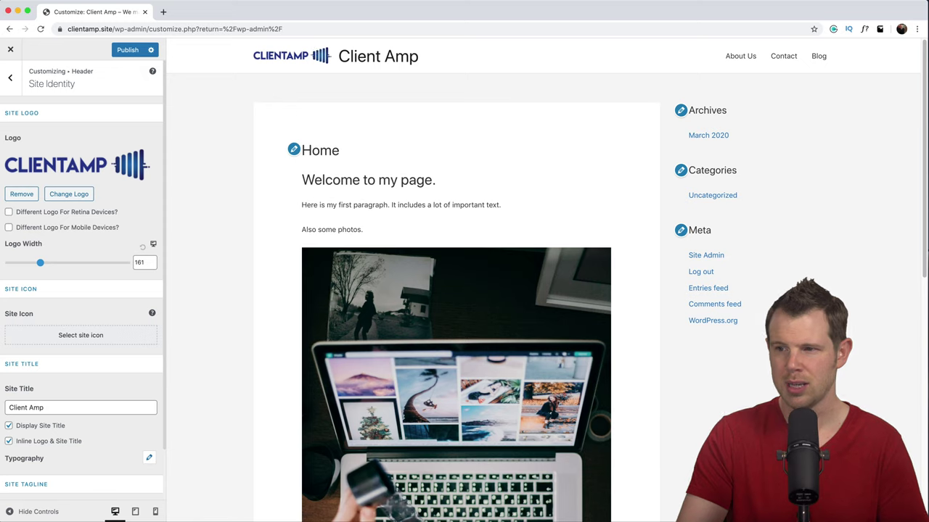
Step: Set the logo width to 170 and turn off Display Site Title
{"action": "left_click_drag", "start_coordinate": [41, 263], "coordinate": [69, 263]}
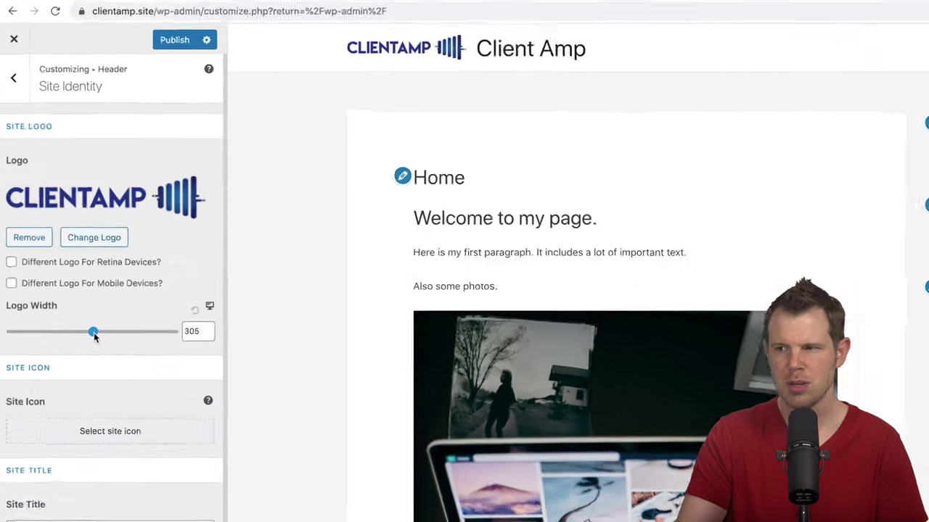
{"action": "left_click_drag", "start_coordinate": [94, 336], "coordinate": [70, 343]}
{"action": "mouse_move", "coordinate": [92, 429]}
{"action": "left_mouse_down"}
{"action": "mouse_move", "coordinate": [66, 429]}
{"action": "mouse_move", "coordinate": [76, 429]}
{"action": "left_mouse_up"}
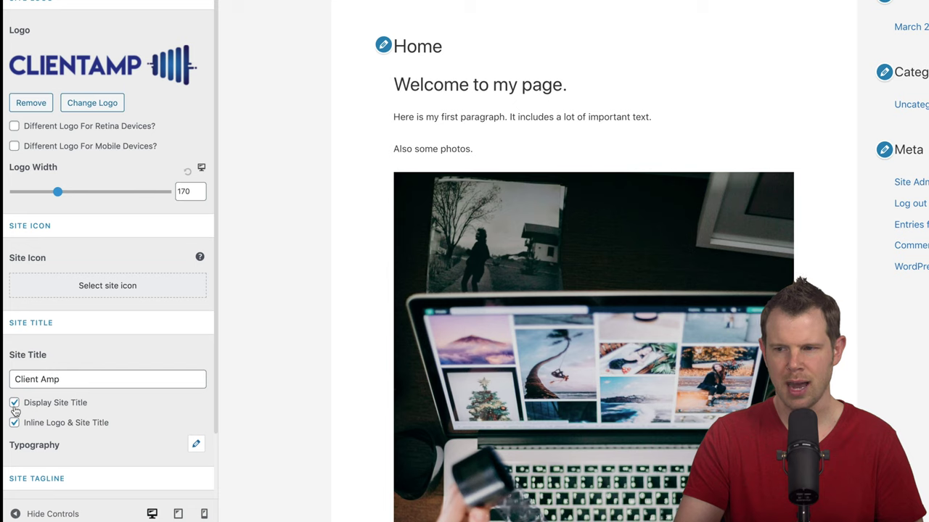
{"action": "left_click", "coordinate": [14, 403]}
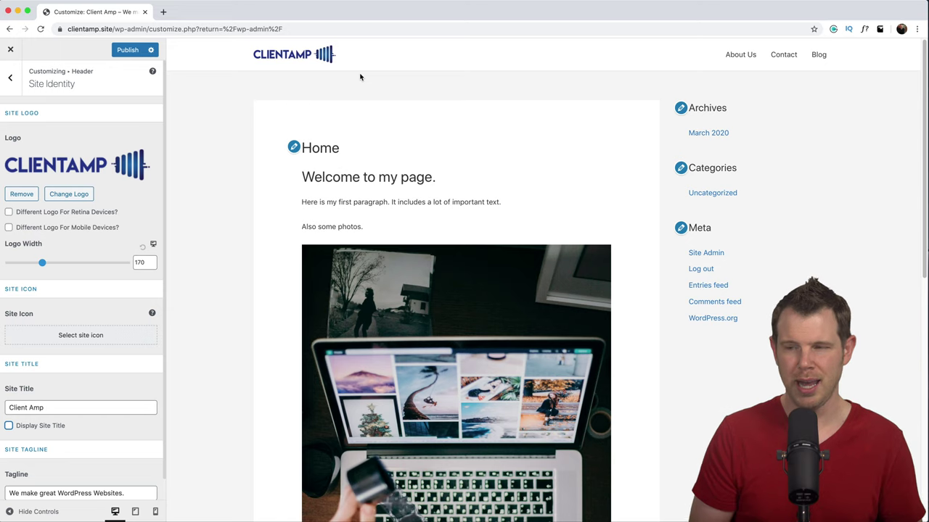
Step: Publish the logo changes and close the Customizer back to the Dashboard
{"action": "left_click", "coordinate": [125, 52]}
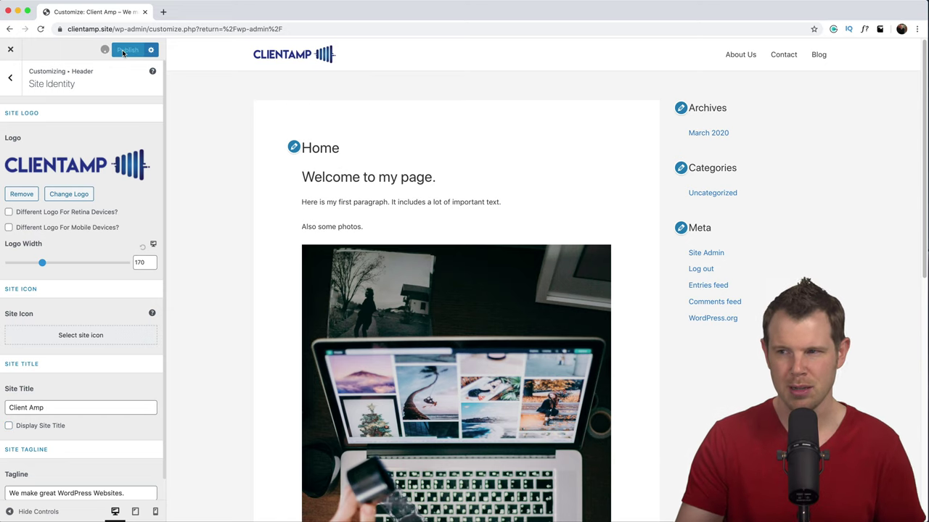
{"action": "left_click", "coordinate": [13, 52]}
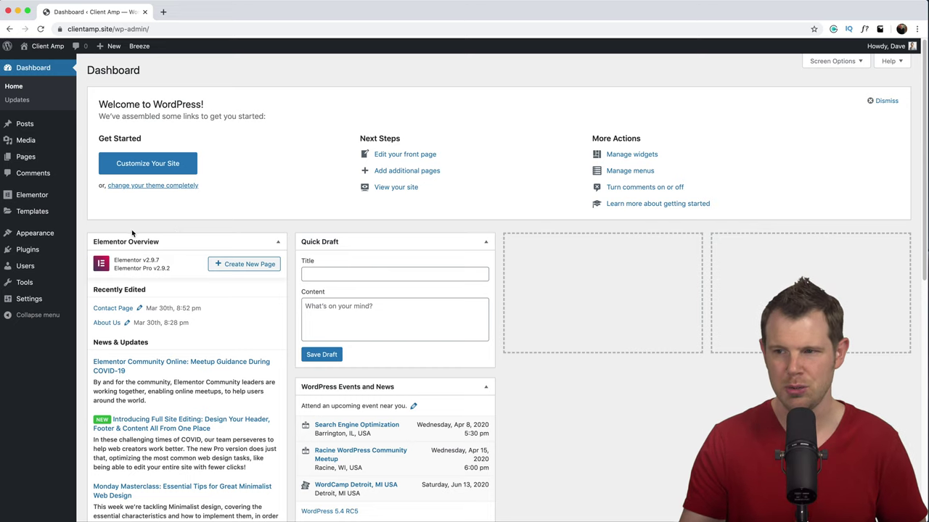
Step: Go to the Templates > Theme Builder page
{"action": "mouse_move", "coordinate": [34, 199]}
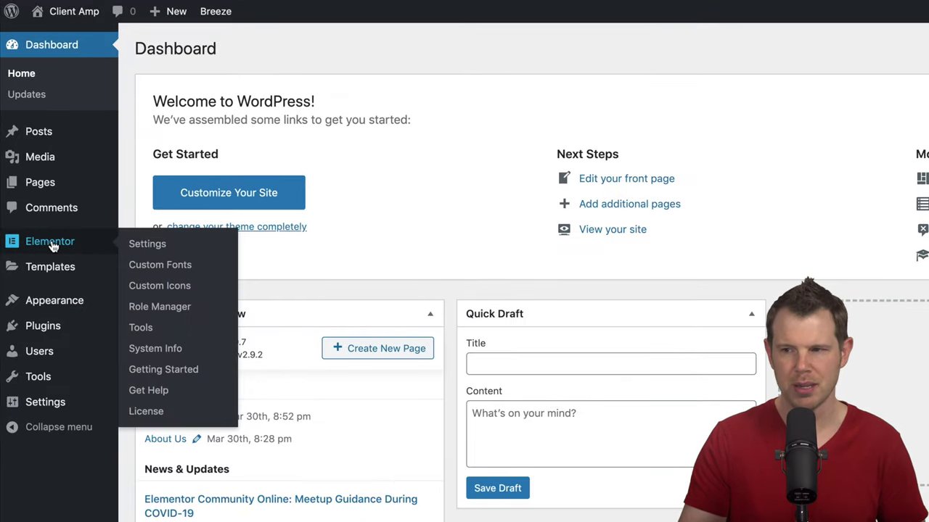
{"action": "mouse_move", "coordinate": [53, 265]}
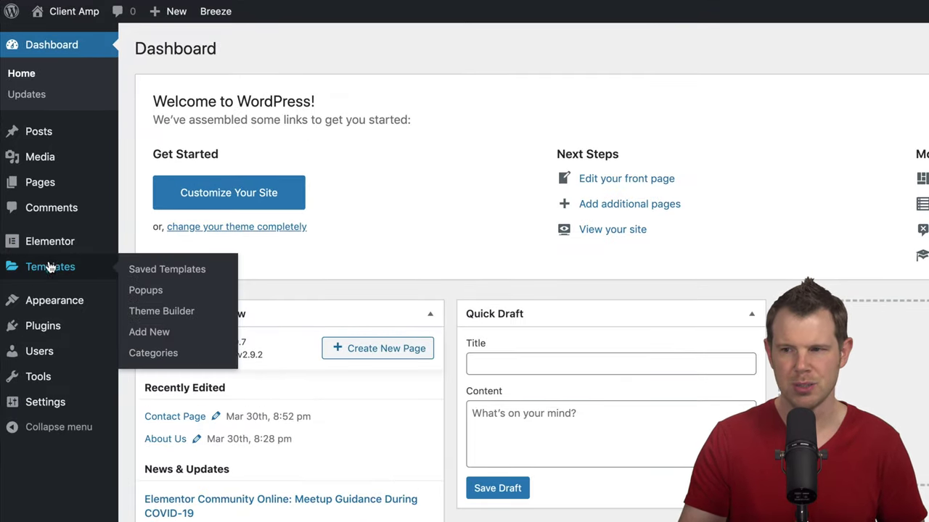
{"action": "left_click", "coordinate": [160, 312]}
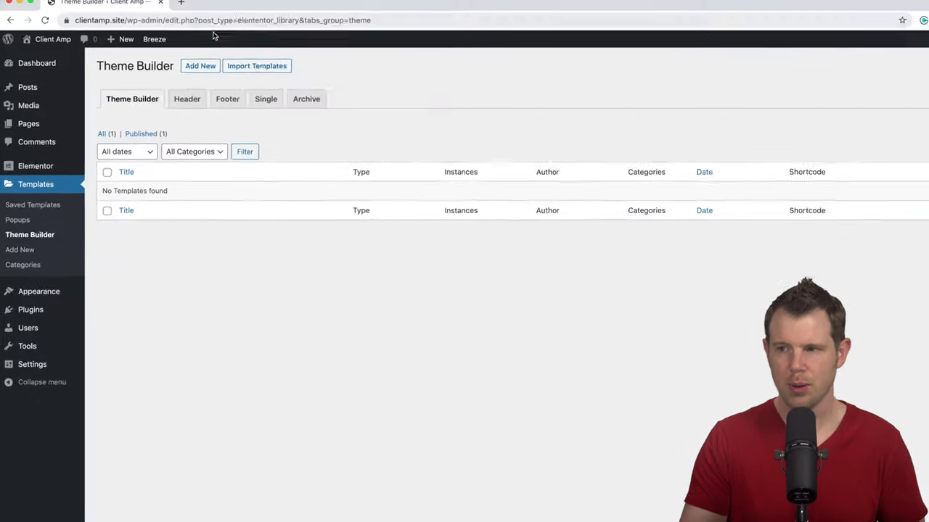
Step: Create a new Header template named 'Primary Header'
{"action": "left_click", "coordinate": [180, 71]}
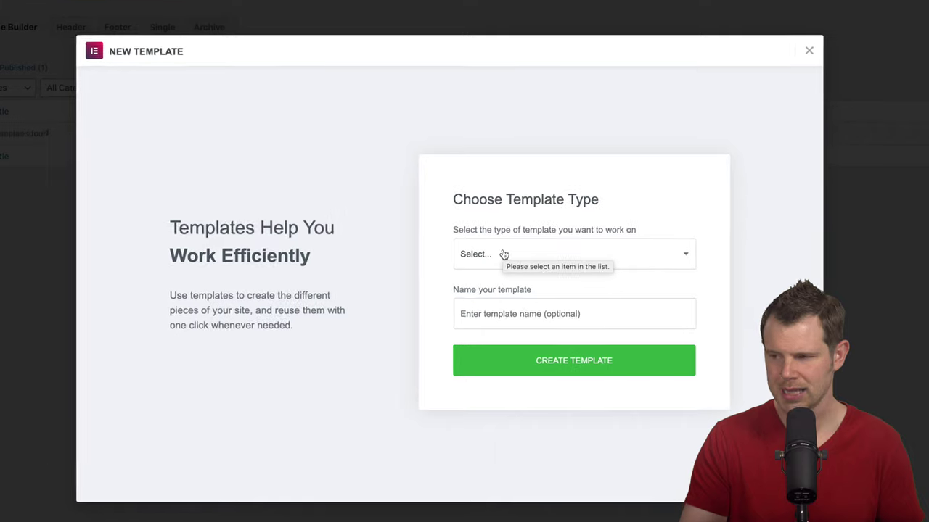
{"action": "left_click", "coordinate": [505, 275]}
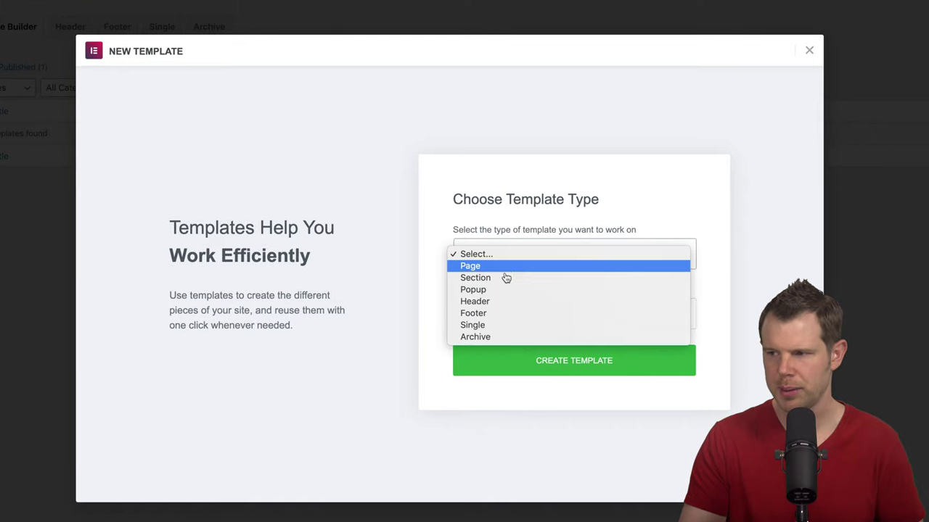
{"action": "left_click", "coordinate": [506, 303]}
{"action": "left_click", "coordinate": [509, 314]}
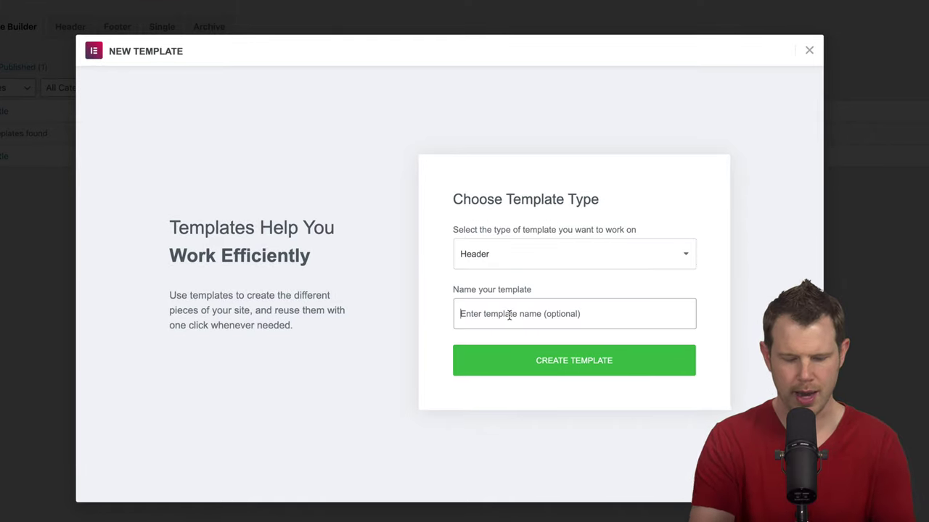
{"action": "type", "text": "Primary Header"}
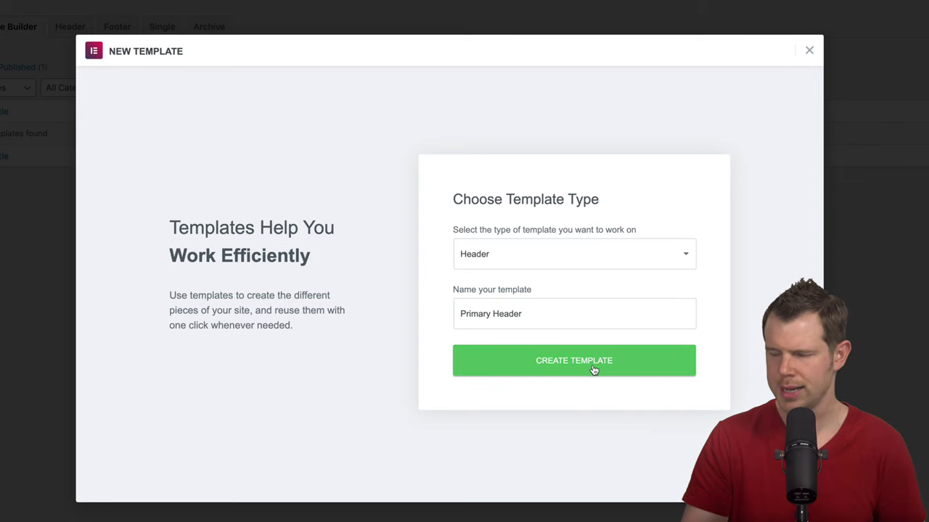
{"action": "left_click", "coordinate": [591, 369]}
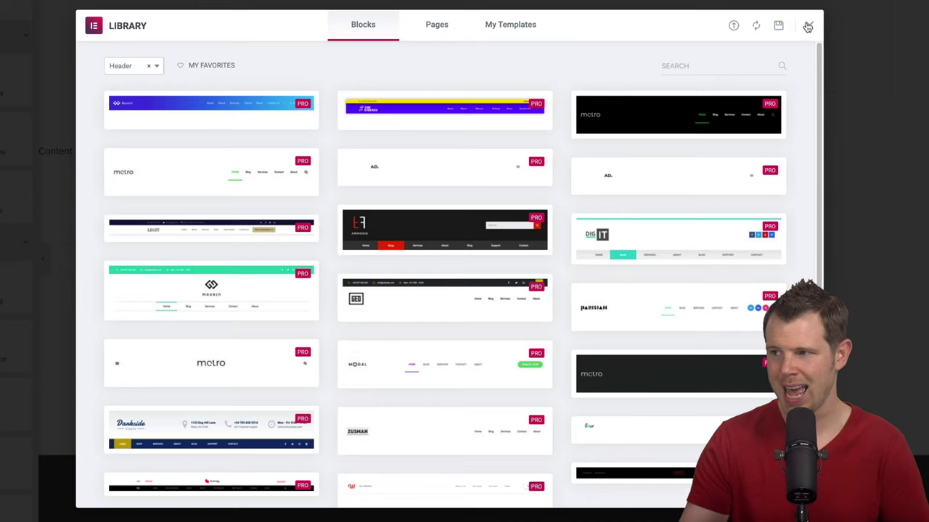
Step: Preview the Madrin and DIG IT header blocks, then insert the teal Madrin header
{"action": "scroll", "coordinate": [563, 294], "scroll_direction": "down", "scroll_amount": 1}
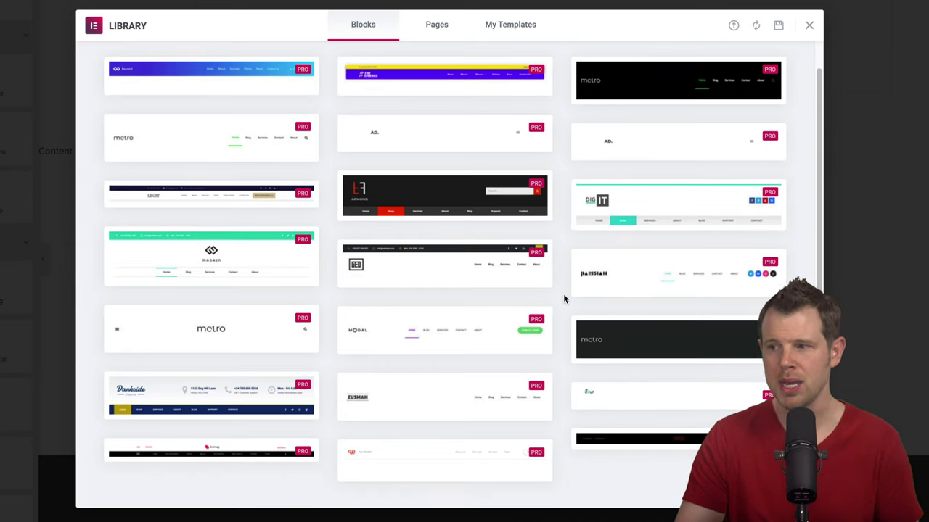
{"action": "scroll", "coordinate": [563, 298], "scroll_direction": "down", "scroll_amount": 3}
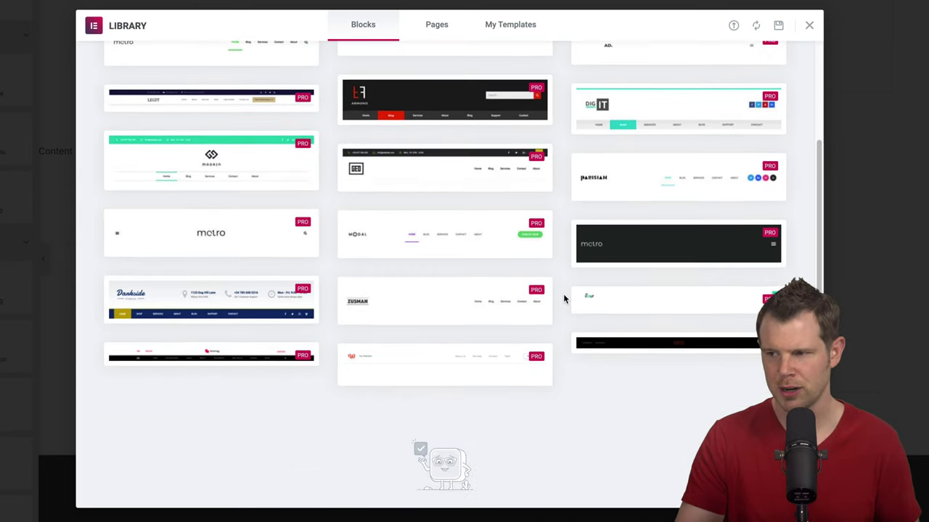
{"action": "scroll", "coordinate": [536, 299], "scroll_direction": "up", "scroll_amount": 4}
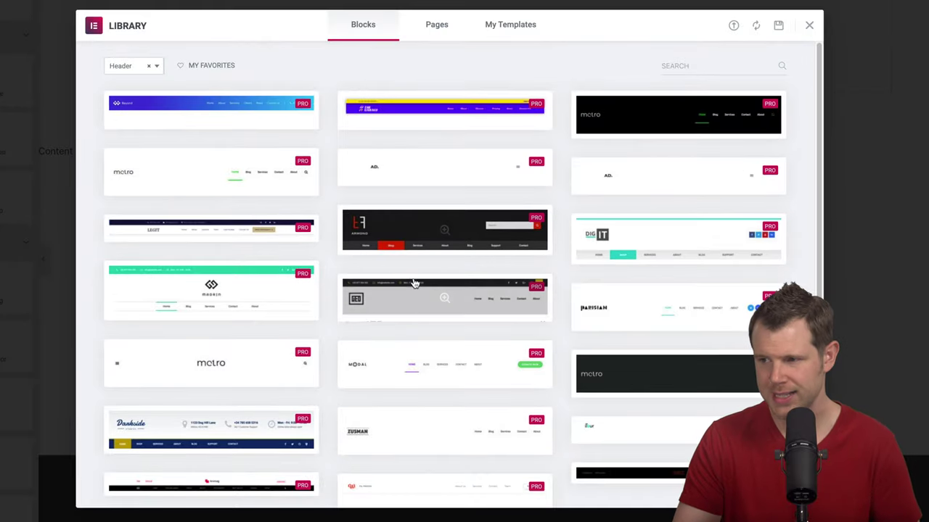
{"action": "left_click", "coordinate": [211, 290]}
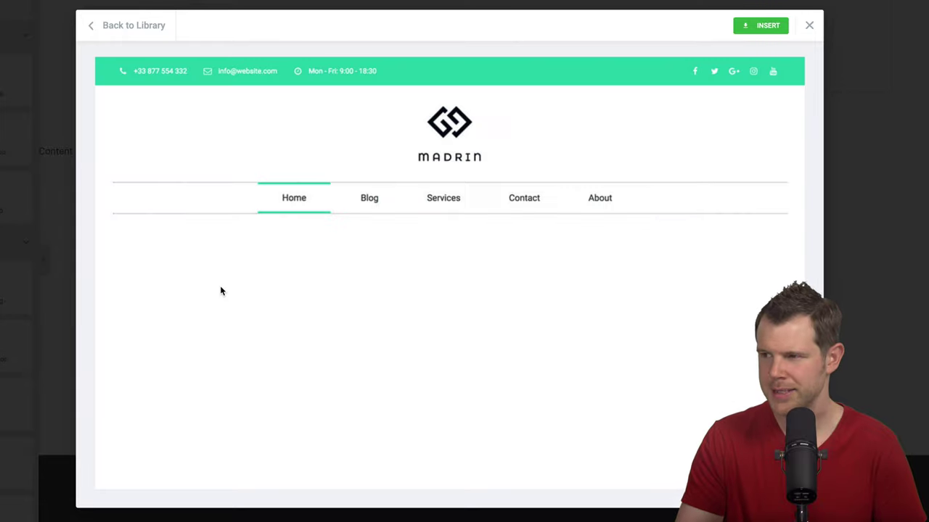
{"action": "left_click", "coordinate": [809, 26]}
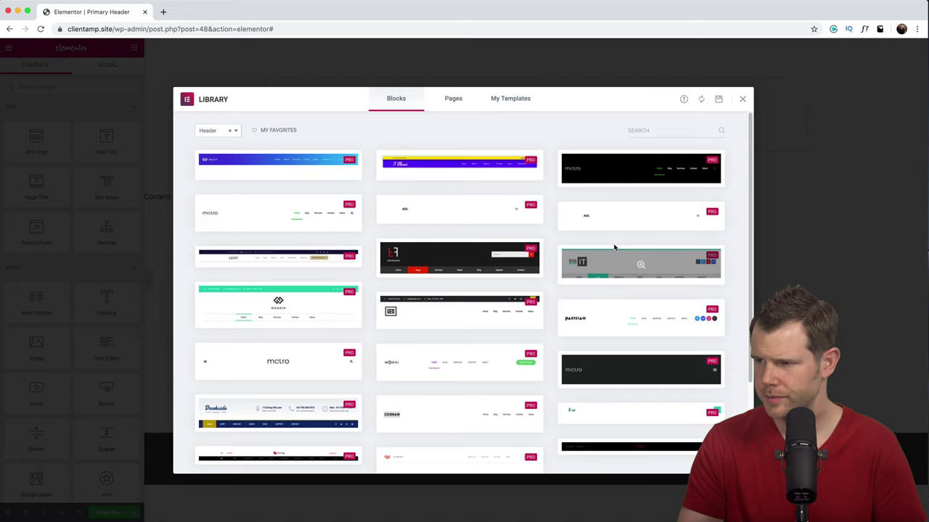
{"action": "left_click", "coordinate": [641, 264]}
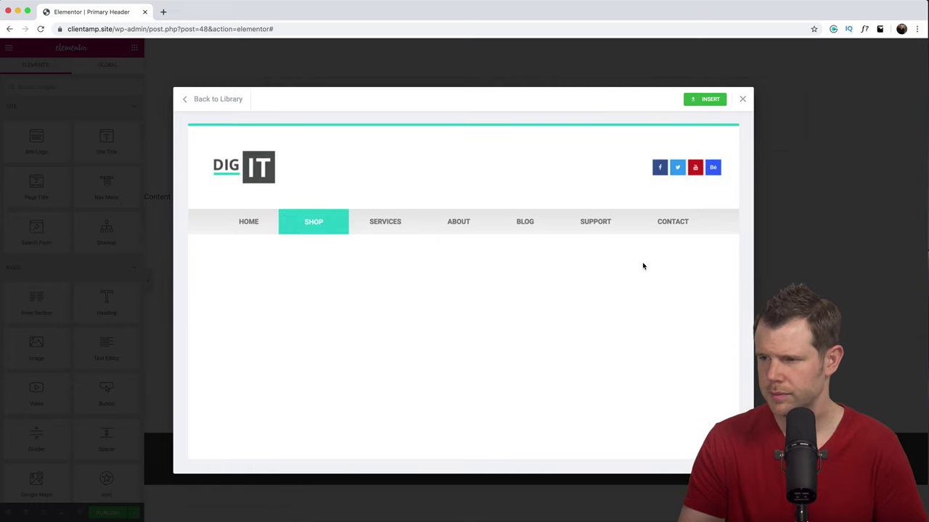
{"action": "left_click", "coordinate": [209, 101]}
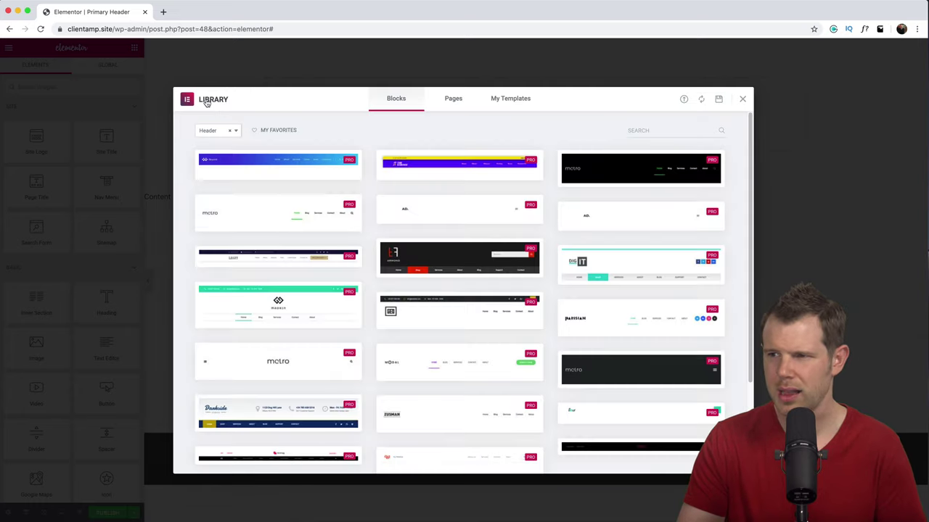
{"action": "mouse_move", "coordinate": [269, 311]}
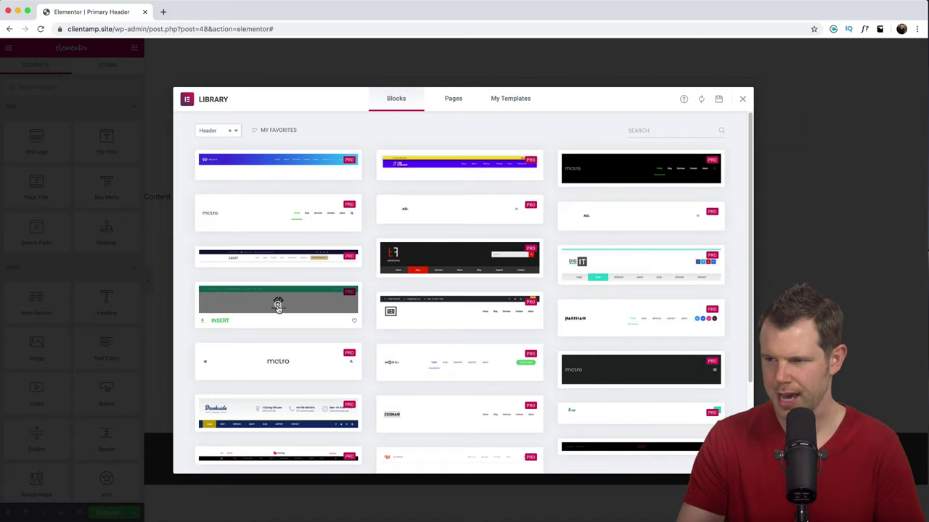
{"action": "left_click", "coordinate": [218, 323]}
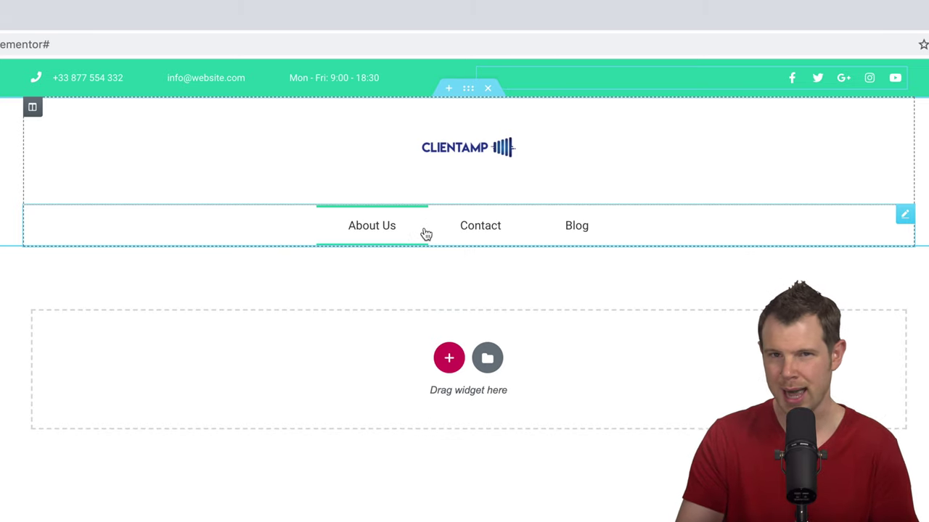
Step: Widen the header's CLIENTAMP site logo to about 176 px in its Style settings
{"action": "left_click", "coordinate": [475, 152]}
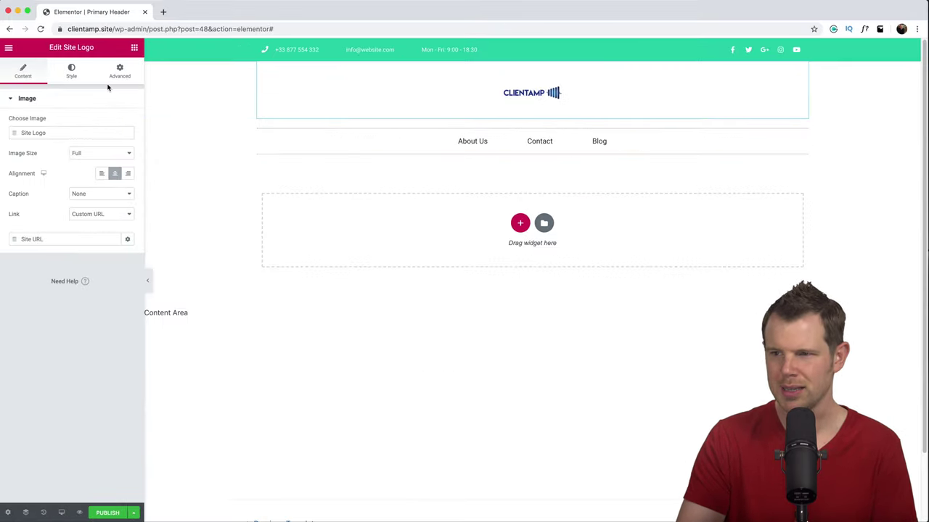
{"action": "left_click", "coordinate": [71, 70]}
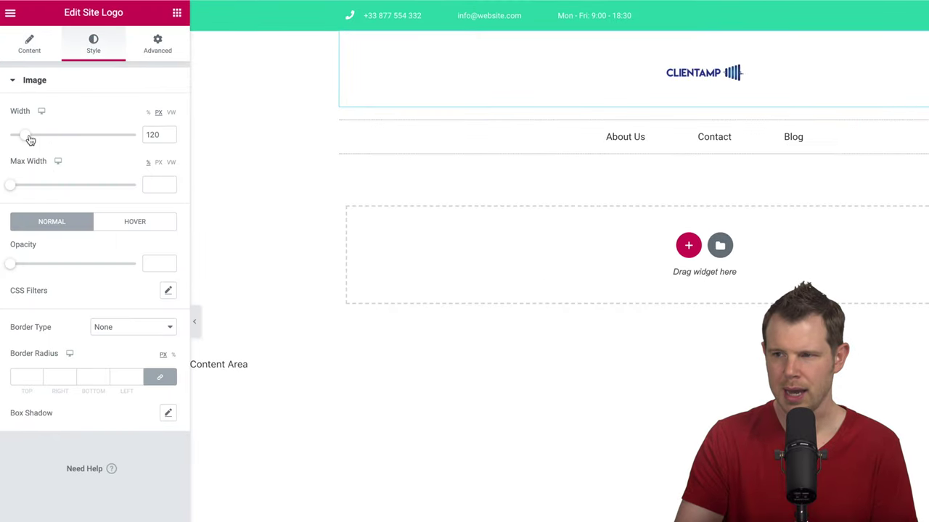
{"action": "left_click_drag", "start_coordinate": [31, 140], "coordinate": [37, 140]}
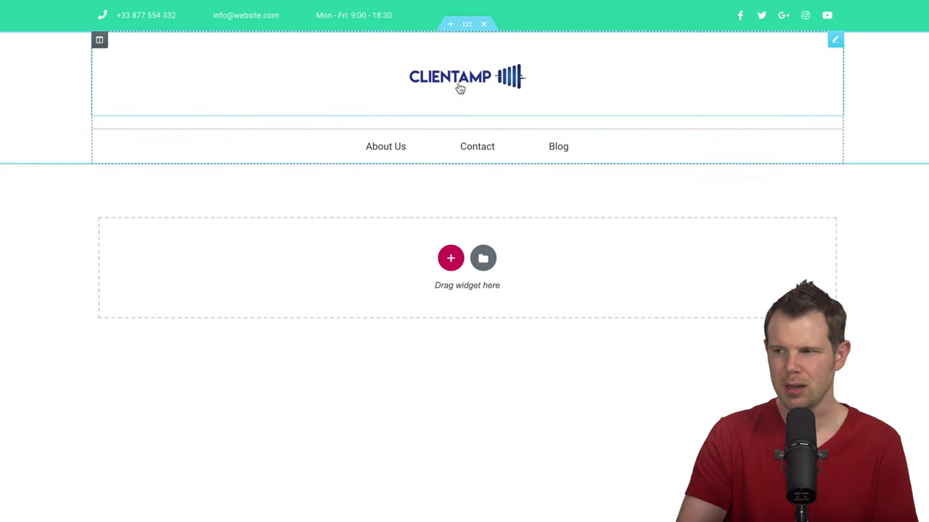
Step: Open the nav menu's hover Pointer Color setting and clear its value
{"action": "left_click", "coordinate": [410, 155]}
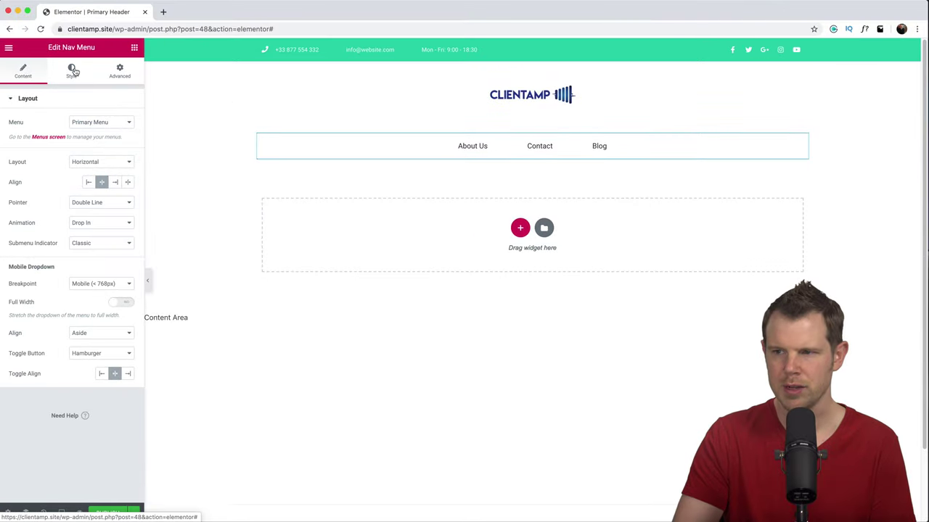
{"action": "left_click", "coordinate": [73, 70]}
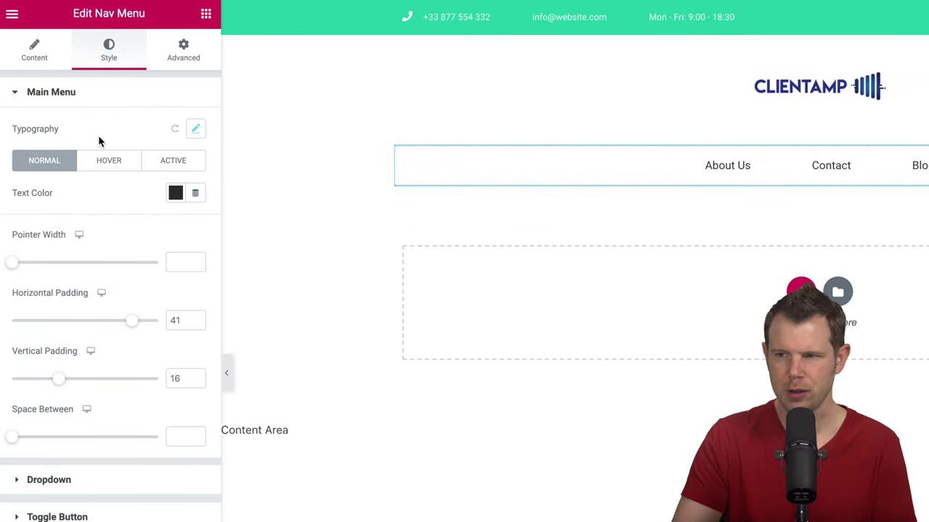
{"action": "left_click", "coordinate": [108, 166]}
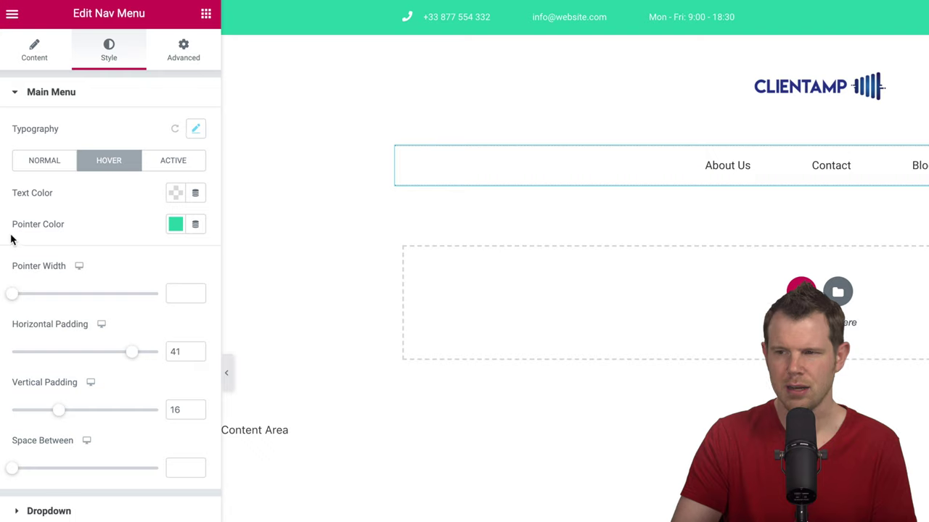
{"action": "left_click", "coordinate": [173, 229]}
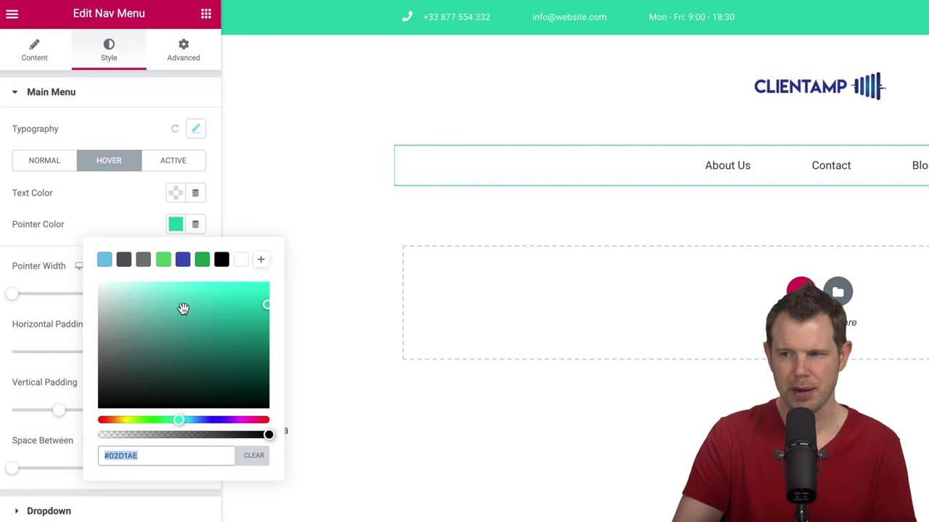
{"action": "key", "text": "BackSpace"}
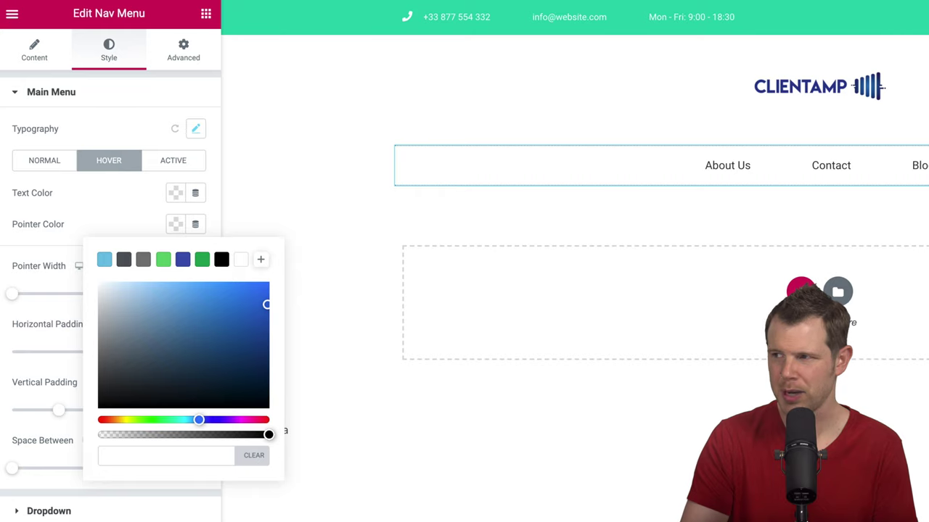
{"action": "key", "text": "Escape"}
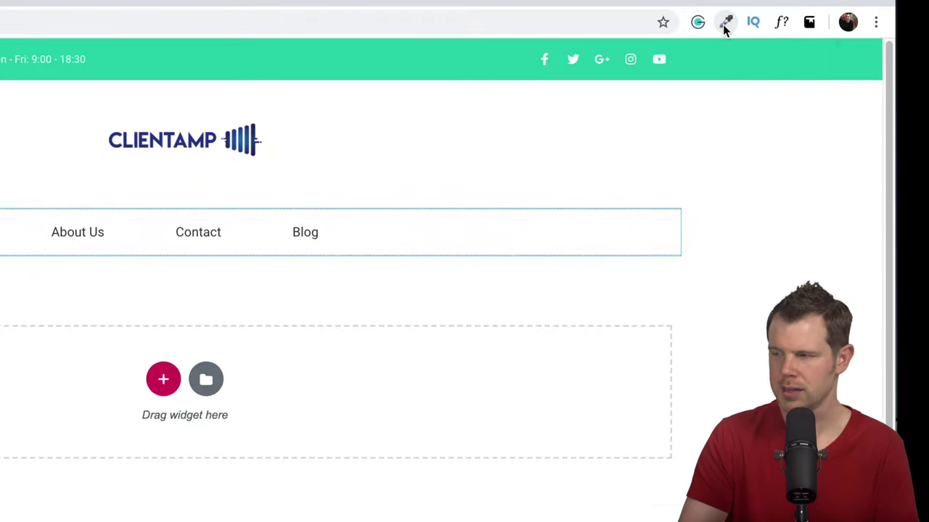
Step: Sample the logo blue #384799 and paste it as the hover pointer colour
{"action": "left_click", "coordinate": [725, 25]}
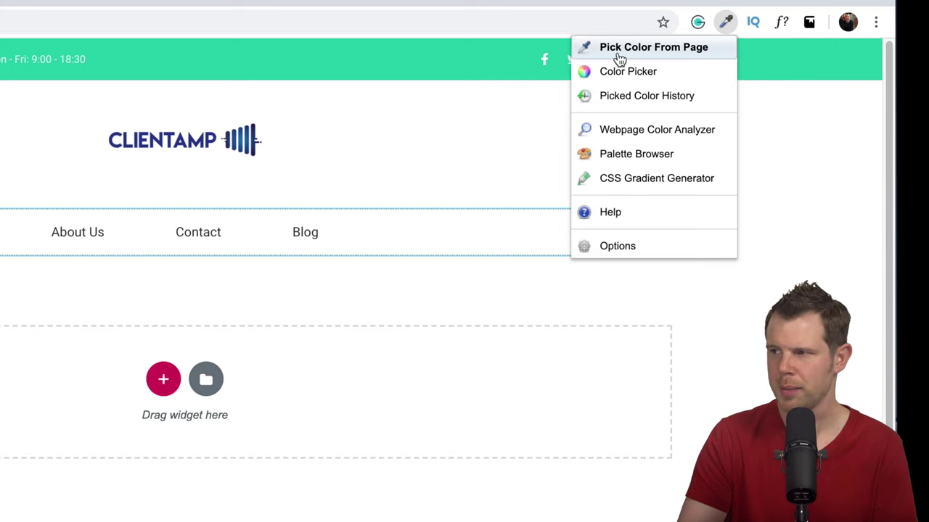
{"action": "left_click", "coordinate": [653, 48]}
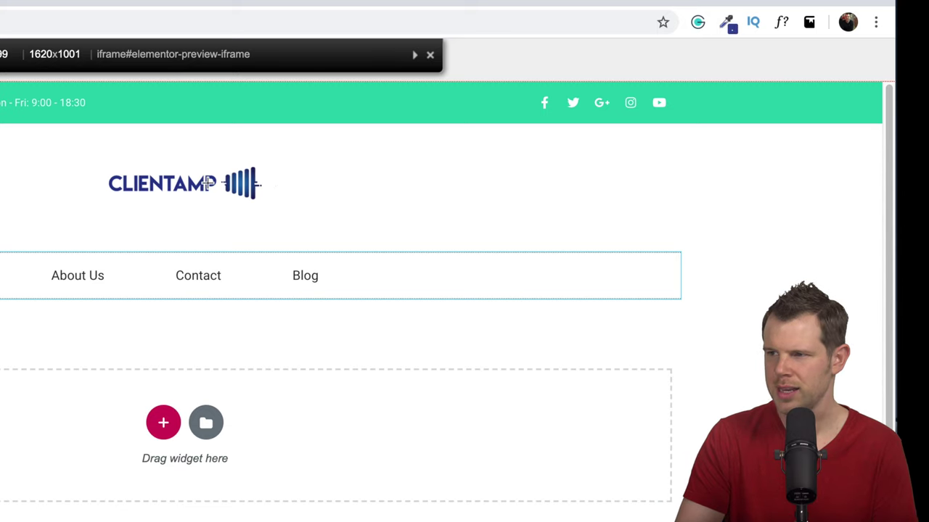
{"action": "left_click", "coordinate": [208, 183]}
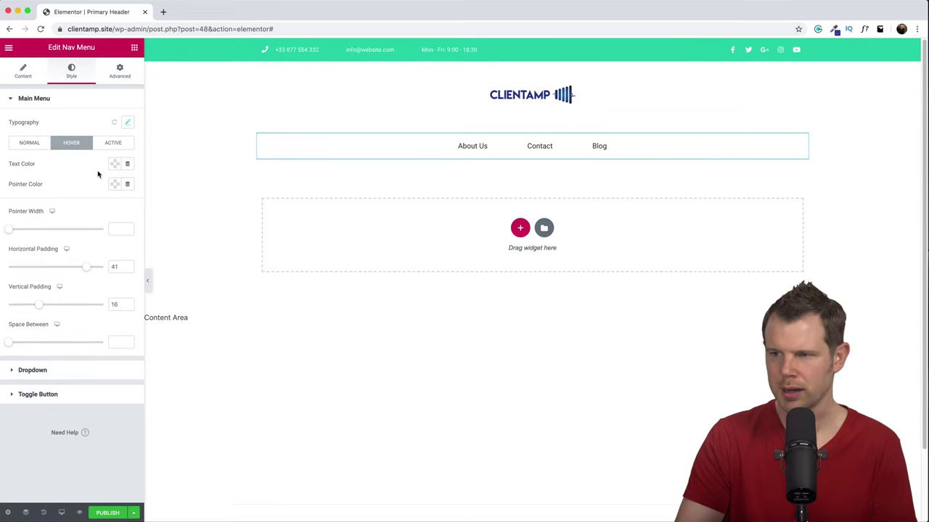
{"action": "left_click", "coordinate": [115, 185]}
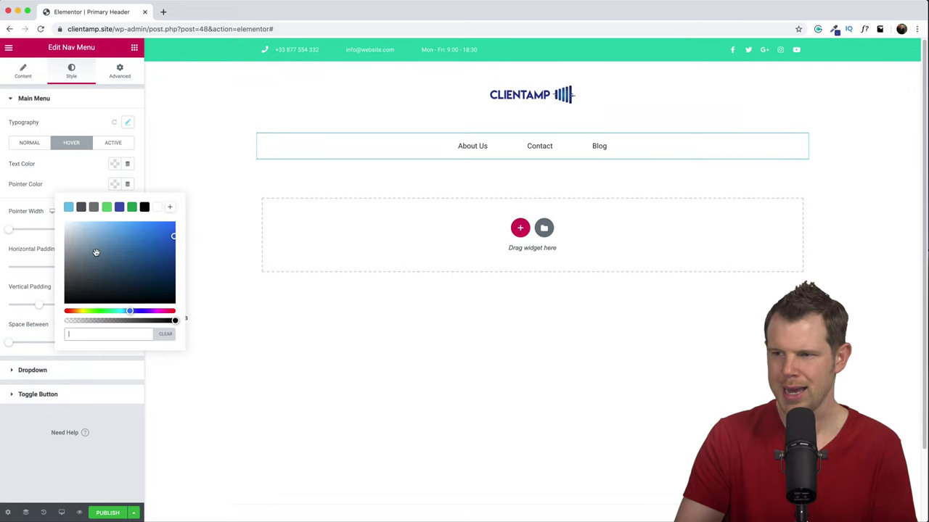
{"action": "left_click", "coordinate": [95, 335]}
{"action": "key", "text": "super+v"}
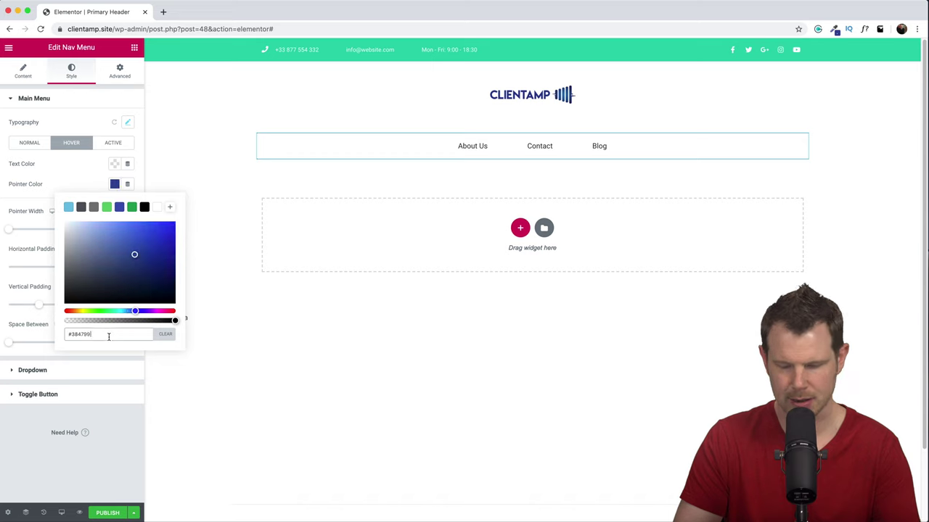
{"action": "left_click", "coordinate": [296, 338]}
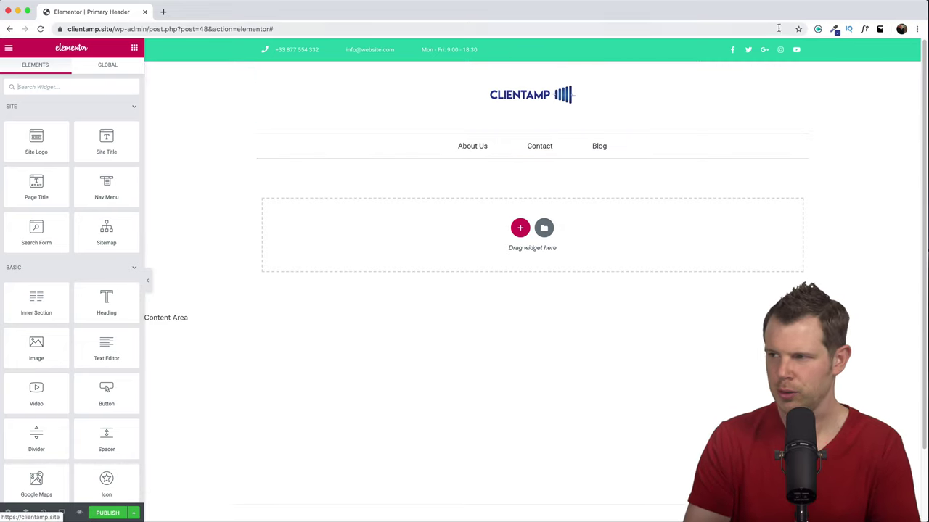
Step: Sample the CLIENTAMP logo blue #2876BC with the colour-picker extension
{"action": "left_click", "coordinate": [834, 29]}
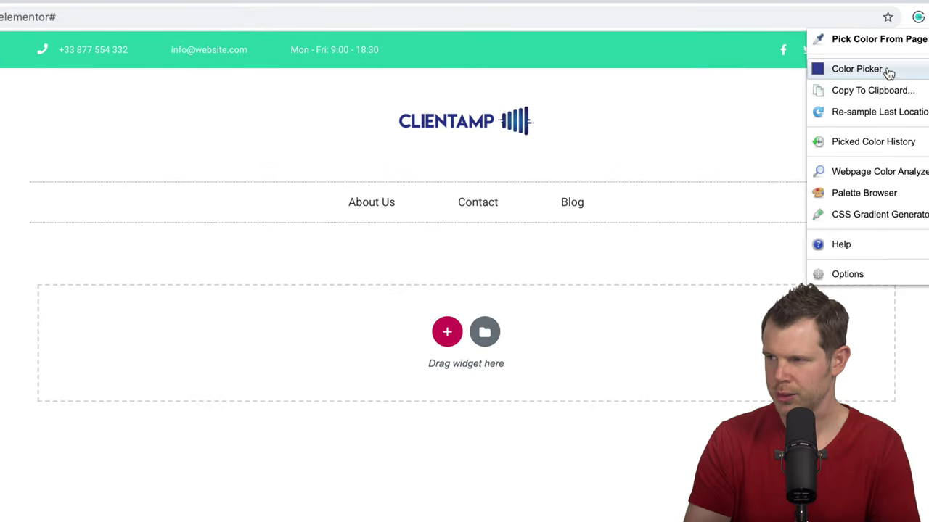
{"action": "left_click", "coordinate": [889, 40]}
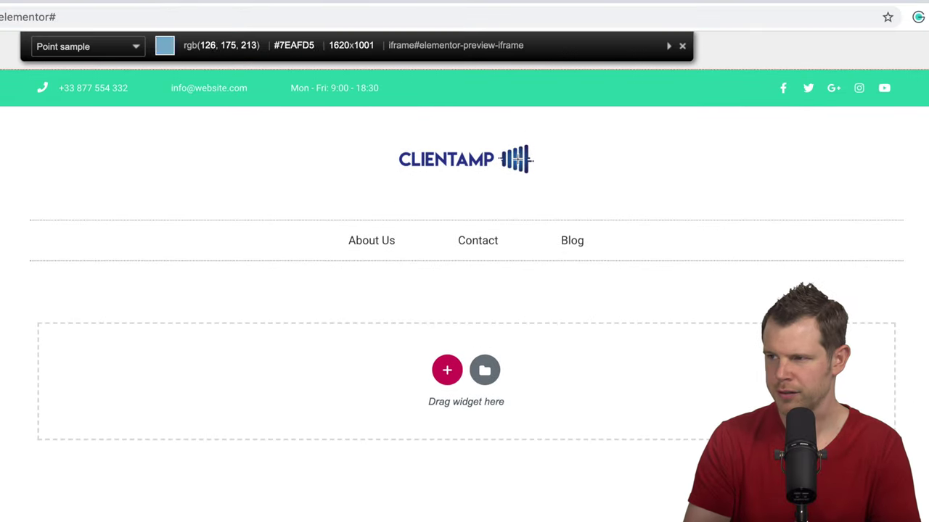
{"action": "left_click", "coordinate": [518, 164]}
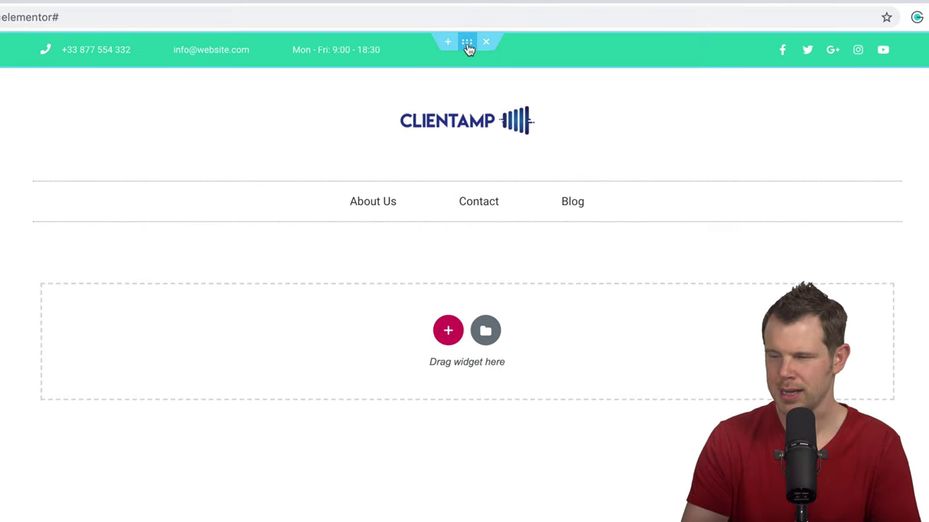
Step: Paste #2876BC as the top contact bar's background colour
{"action": "left_click", "coordinate": [466, 45]}
{"action": "left_click", "coordinate": [68, 73]}
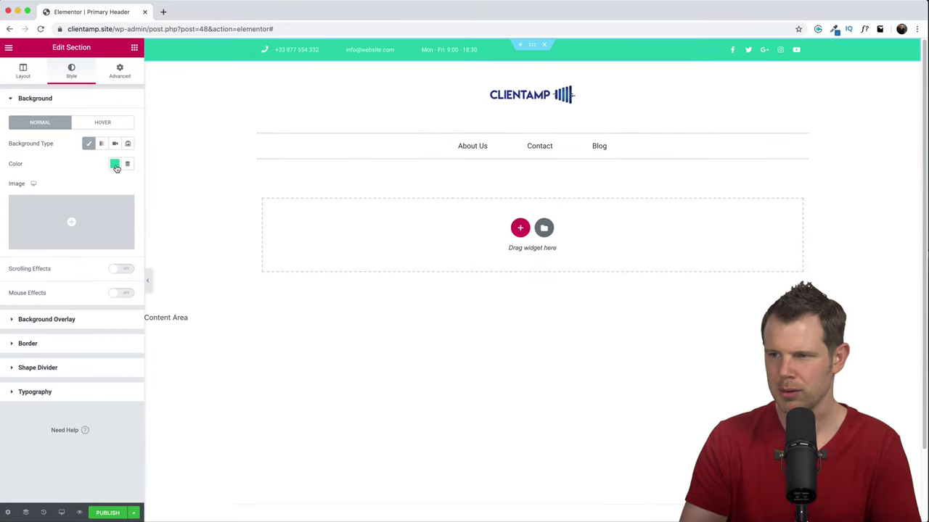
{"action": "left_click", "coordinate": [115, 165]}
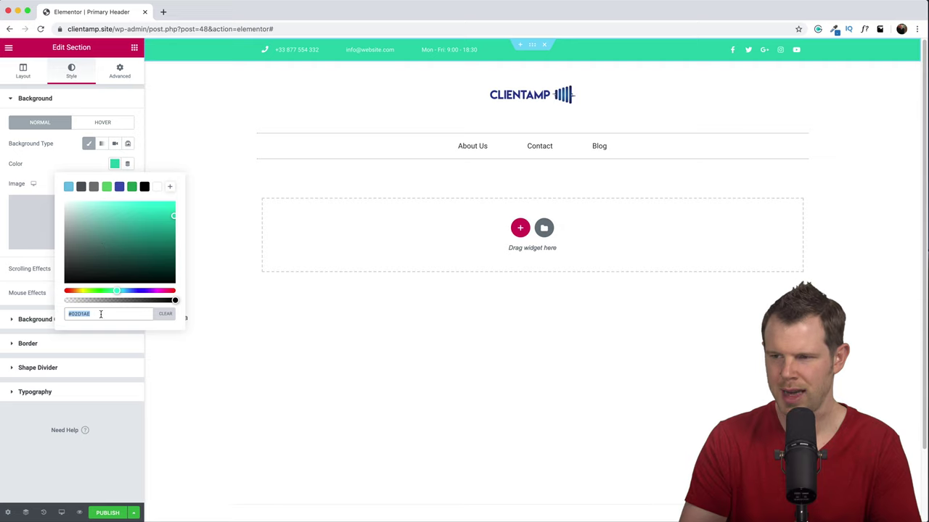
{"action": "key", "text": "super+v"}
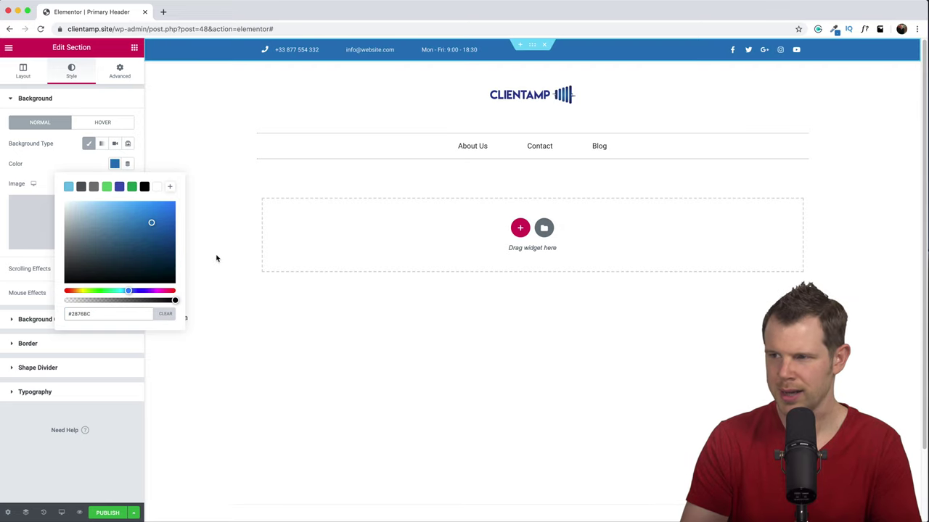
{"action": "left_click", "coordinate": [186, 375]}
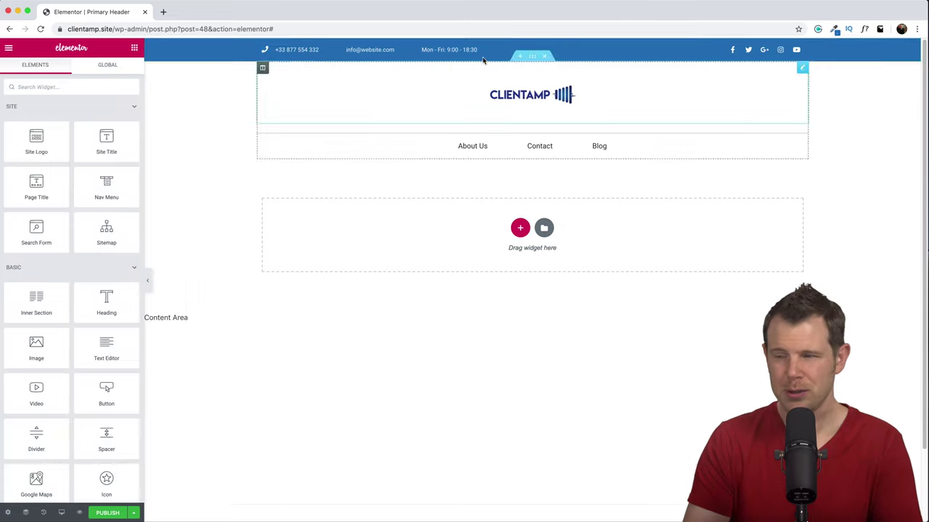
Step: Cut the header social icons to Facebook, Twitter and Youtube, then publish the template
{"action": "left_click", "coordinate": [303, 48]}
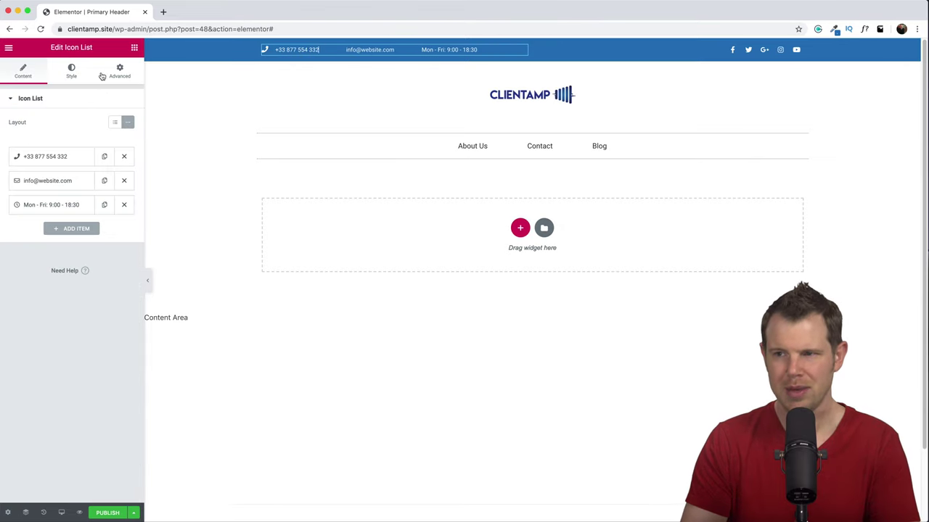
{"action": "left_click", "coordinate": [56, 163]}
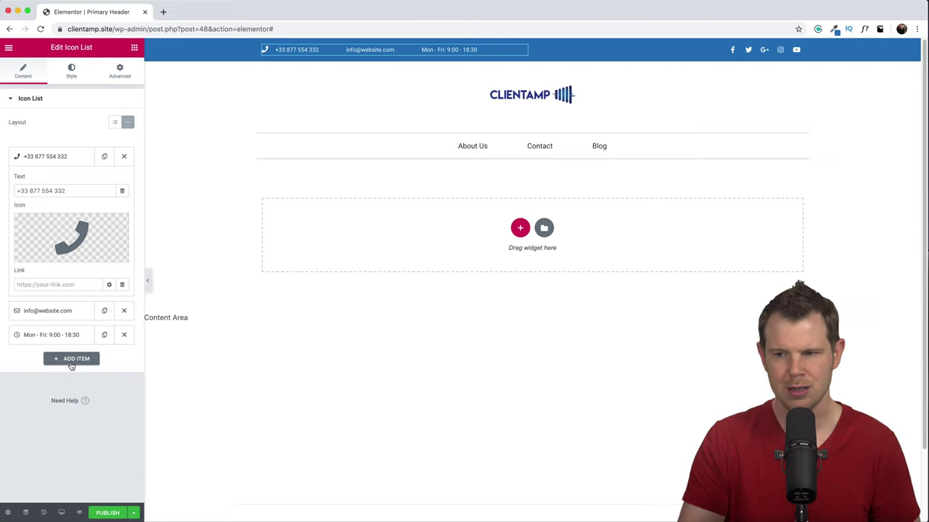
{"action": "left_click", "coordinate": [746, 54]}
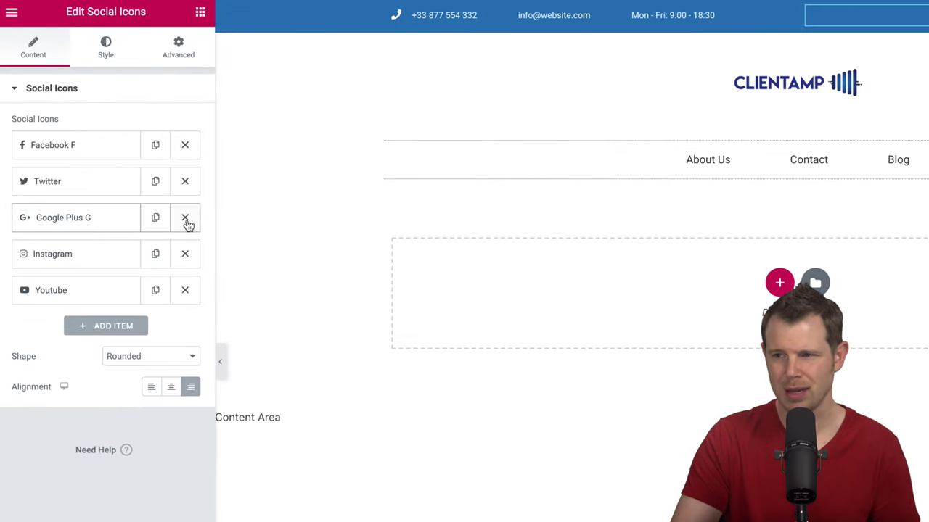
{"action": "left_click", "coordinate": [185, 219]}
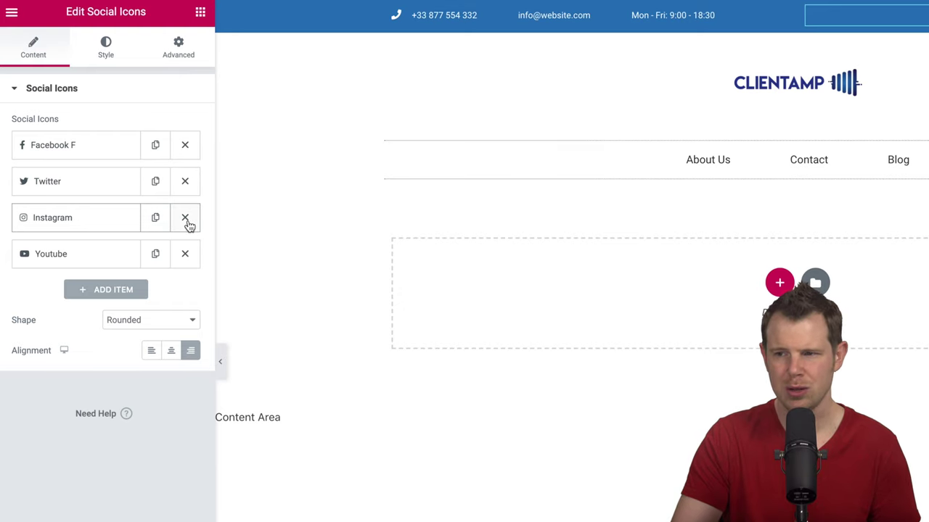
{"action": "left_click", "coordinate": [185, 219]}
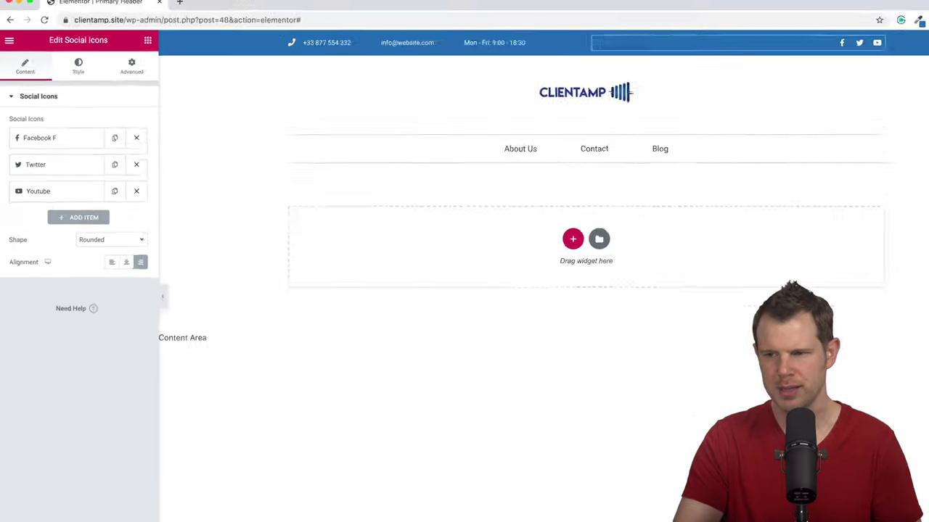
{"action": "left_click", "coordinate": [106, 513]}
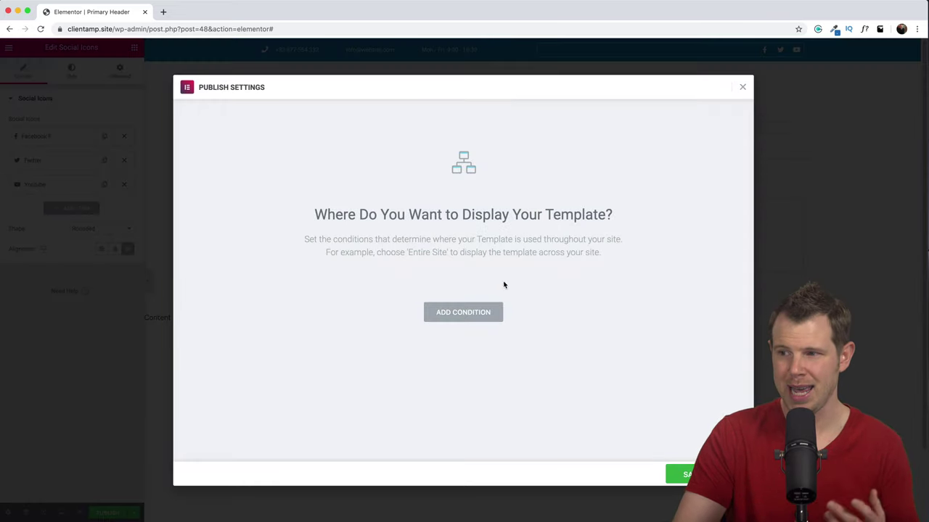
Step: Add an Include / Entire Site display condition to the Primary Header and save it
{"action": "left_click", "coordinate": [465, 316]}
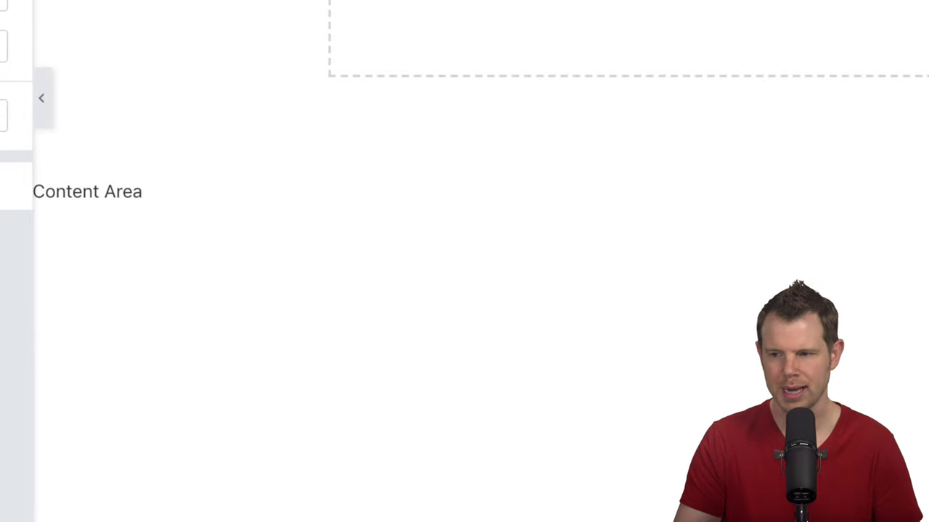
Step: Exit the Elementor editor to the WordPress Dashboard and visit the live site
{"action": "left_click", "coordinate": [10, 47]}
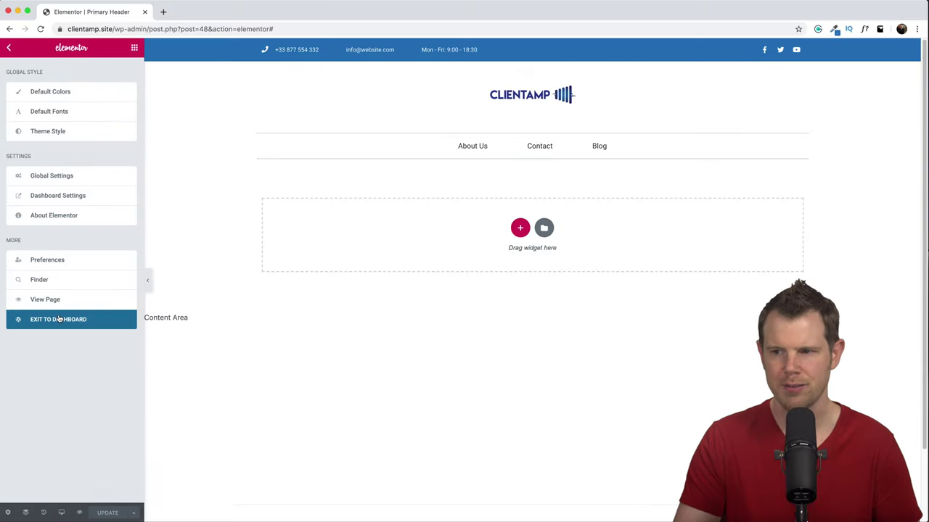
{"action": "left_click", "coordinate": [59, 319]}
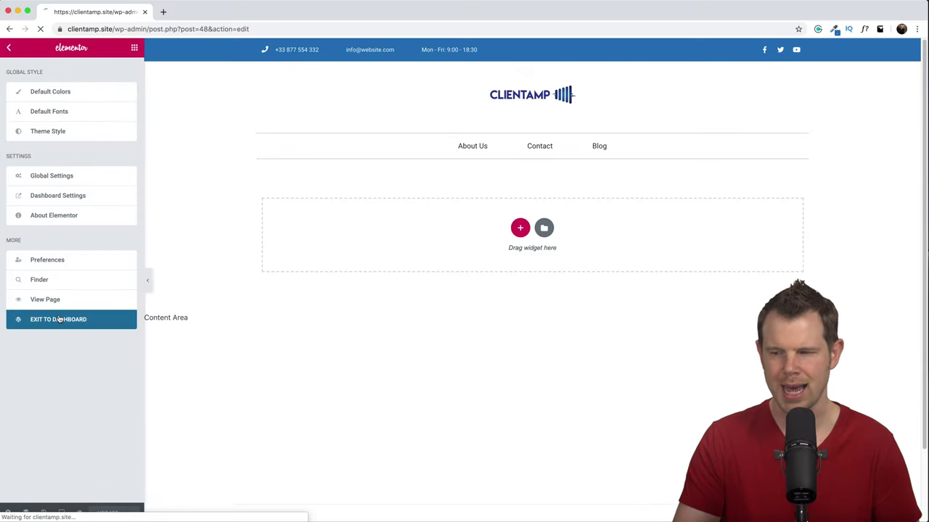
{"action": "mouse_move", "coordinate": [42, 47]}
{"action": "left_click", "coordinate": [41, 64]}
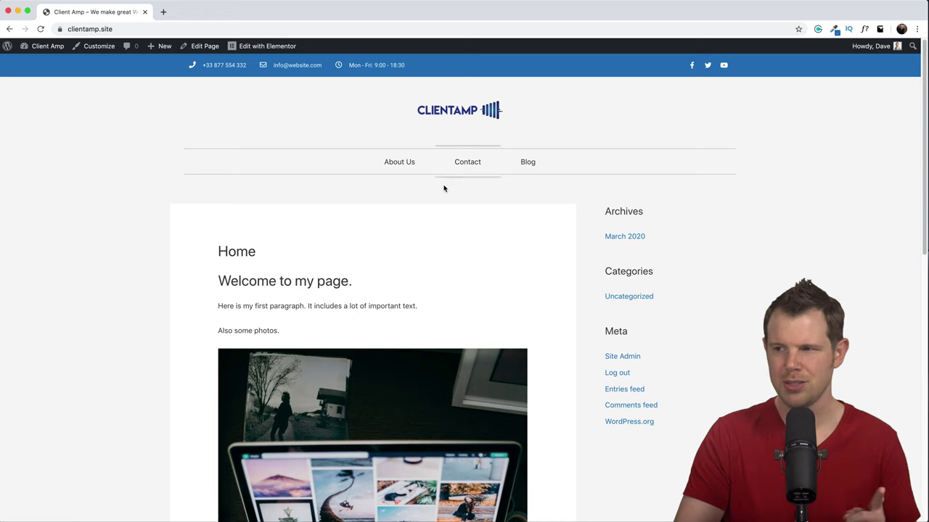
Step: Check the live Blog page, which shows only its title, then return to the Dashboard
{"action": "scroll", "coordinate": [442, 182], "scroll_direction": "down", "scroll_amount": 10}
{"action": "scroll", "coordinate": [444, 203], "scroll_direction": "up", "scroll_amount": 10}
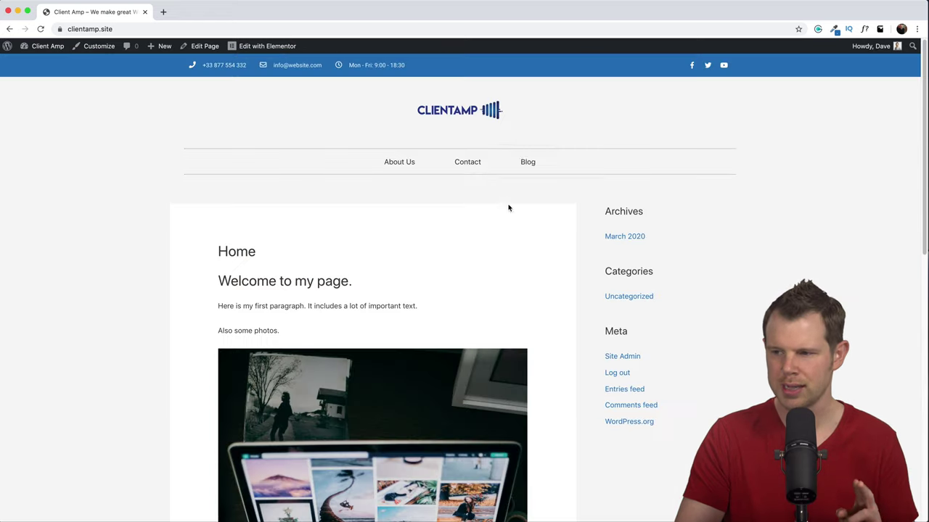
{"action": "left_click", "coordinate": [529, 163]}
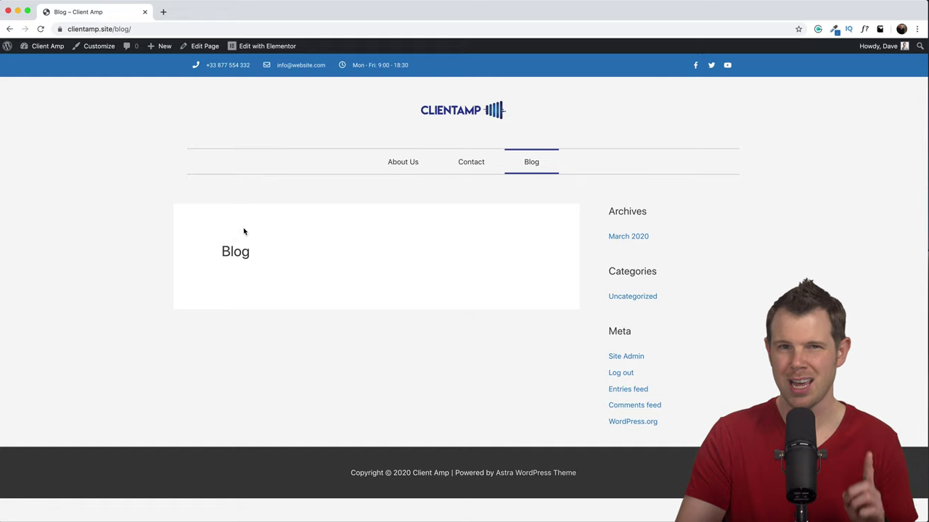
{"action": "left_click", "coordinate": [42, 45]}
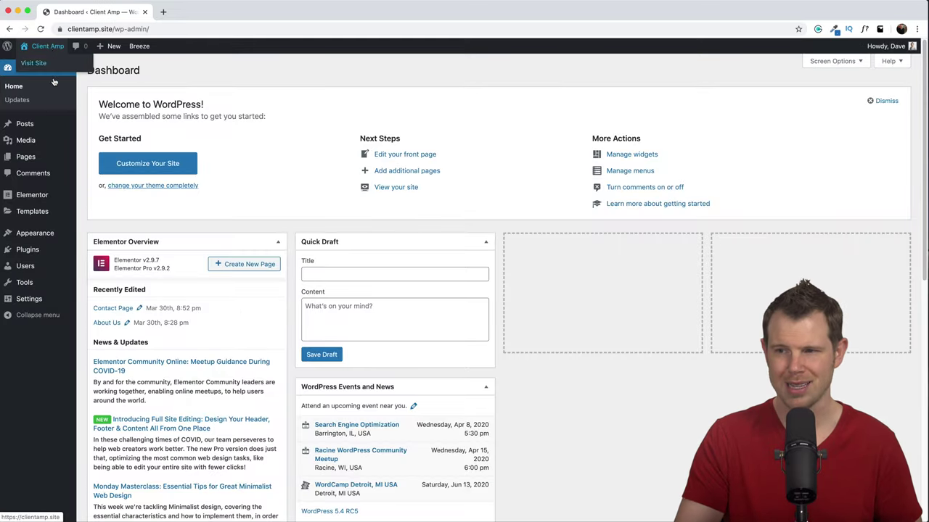
Step: Set Blog as the posts page in Settings > Reading and save the changes
{"action": "mouse_move", "coordinate": [29, 297]}
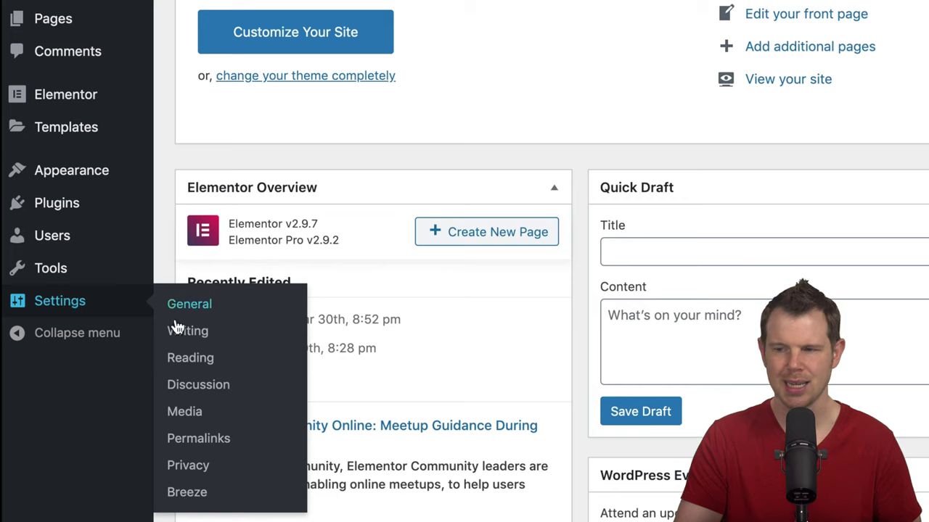
{"action": "left_click", "coordinate": [200, 361]}
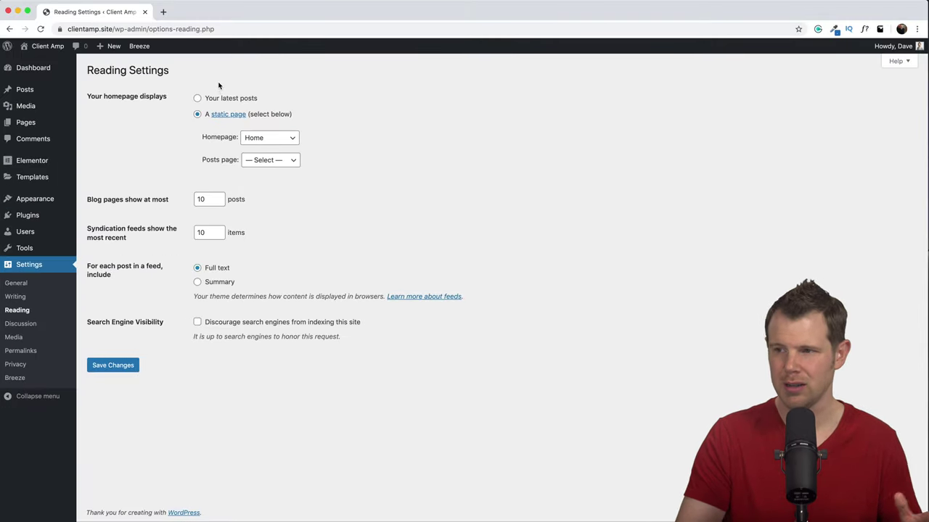
{"action": "left_click", "coordinate": [270, 162]}
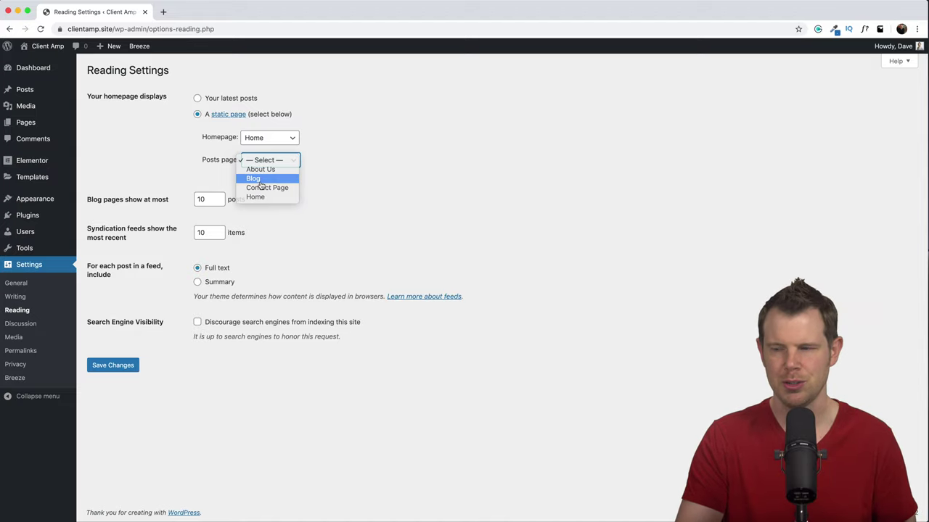
{"action": "left_click", "coordinate": [259, 181]}
{"action": "left_click", "coordinate": [114, 365]}
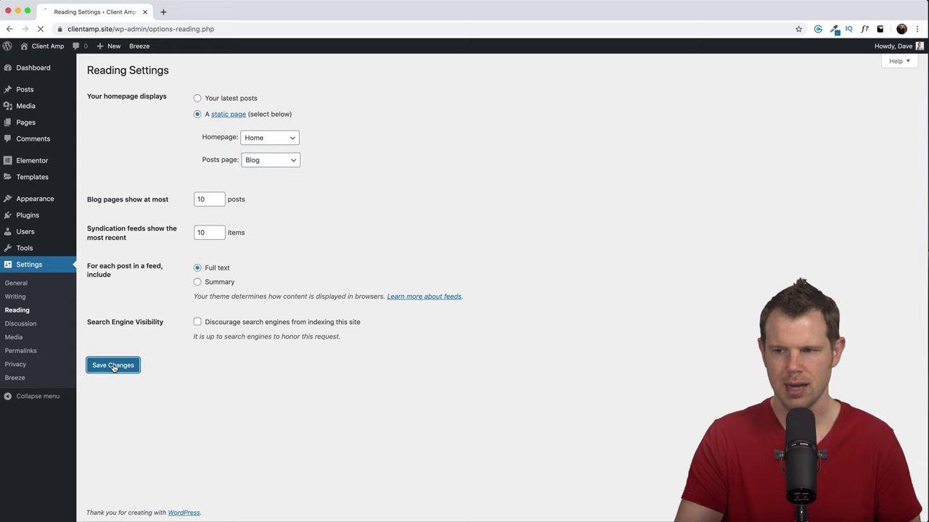
Step: Visit the live site and open the Blog page to check its posts
{"action": "mouse_move", "coordinate": [43, 48]}
{"action": "left_click", "coordinate": [41, 67]}
{"action": "left_click", "coordinate": [529, 163]}
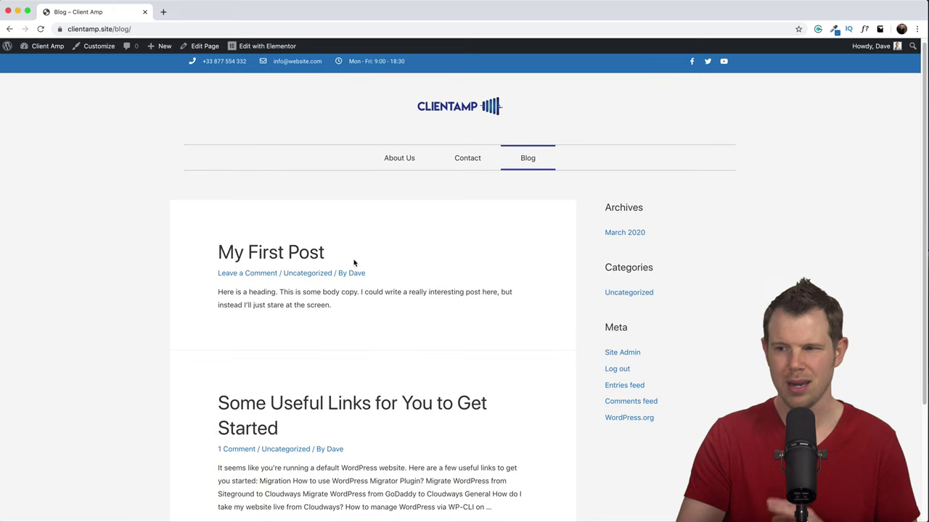
Step: Scroll through the Blog page listing My First Post and Some Useful Links for You to Get Started
{"action": "scroll", "coordinate": [389, 257], "scroll_direction": "down", "scroll_amount": 1}
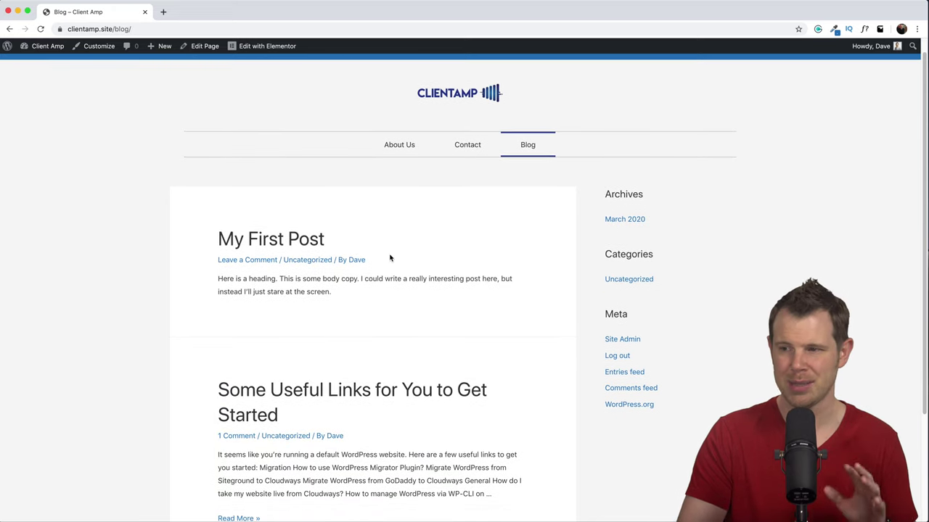
{"action": "scroll", "coordinate": [287, 234], "scroll_direction": "down", "scroll_amount": 5}
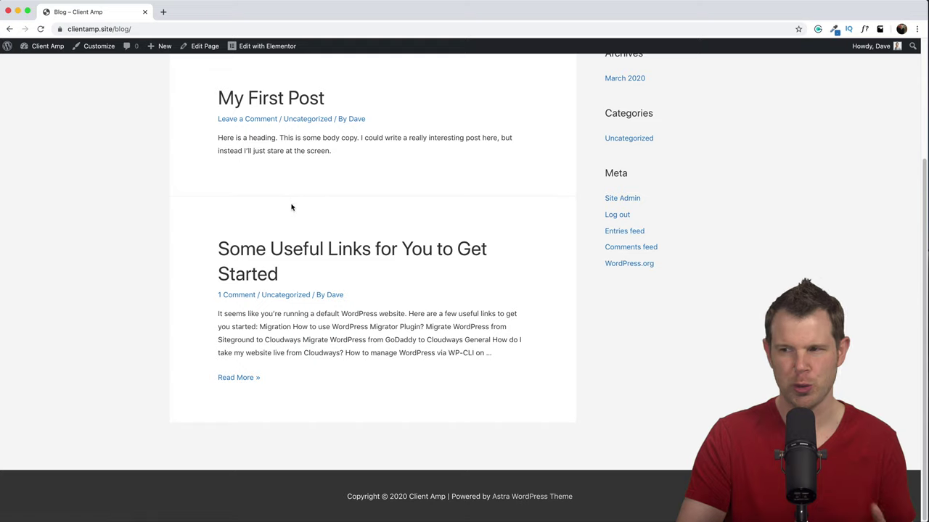
{"action": "scroll", "coordinate": [304, 218], "scroll_direction": "up", "scroll_amount": 5}
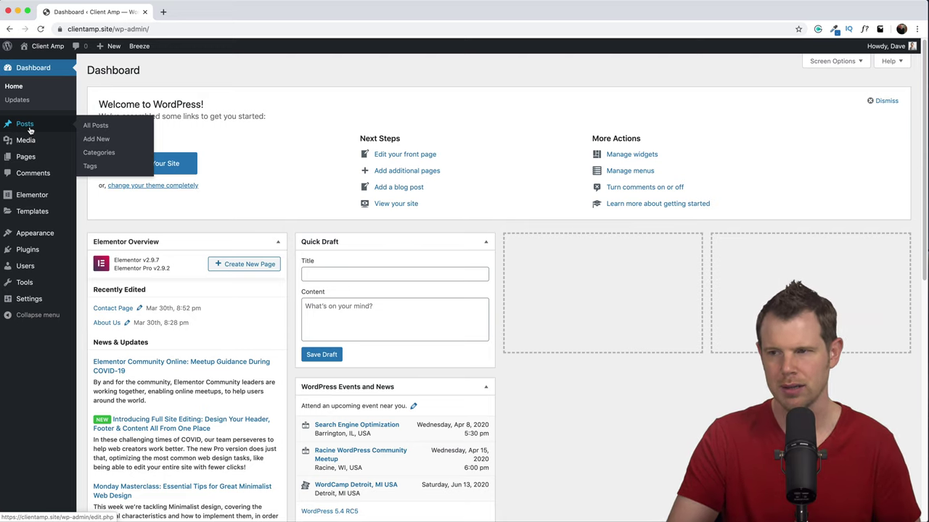
Step: Give My First Post the tferris.png podcast artwork as its featured image, update it, and view the site
{"action": "left_click", "coordinate": [34, 128]}
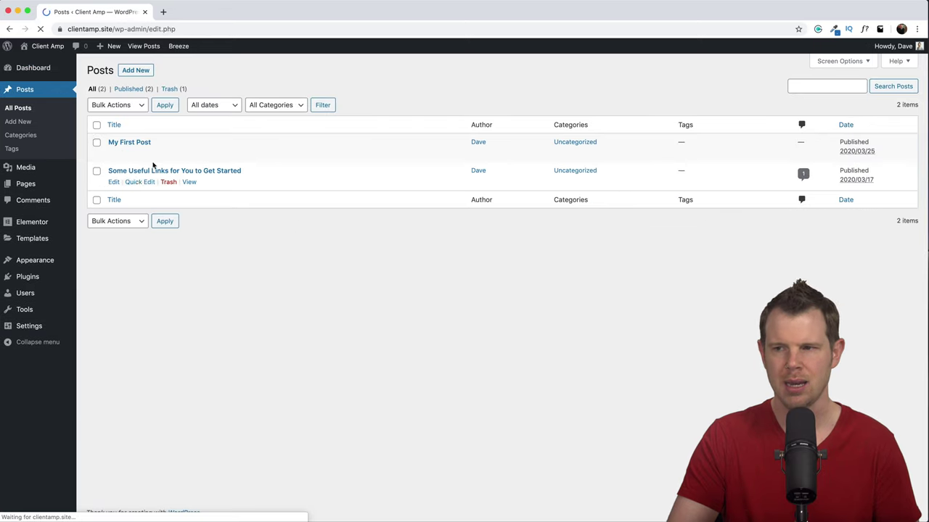
{"action": "left_click", "coordinate": [115, 154]}
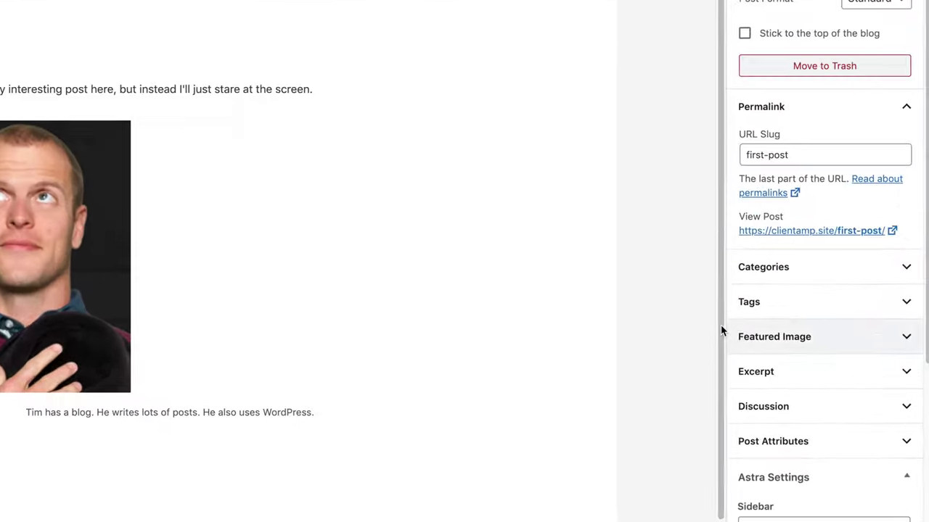
{"action": "left_click", "coordinate": [827, 397]}
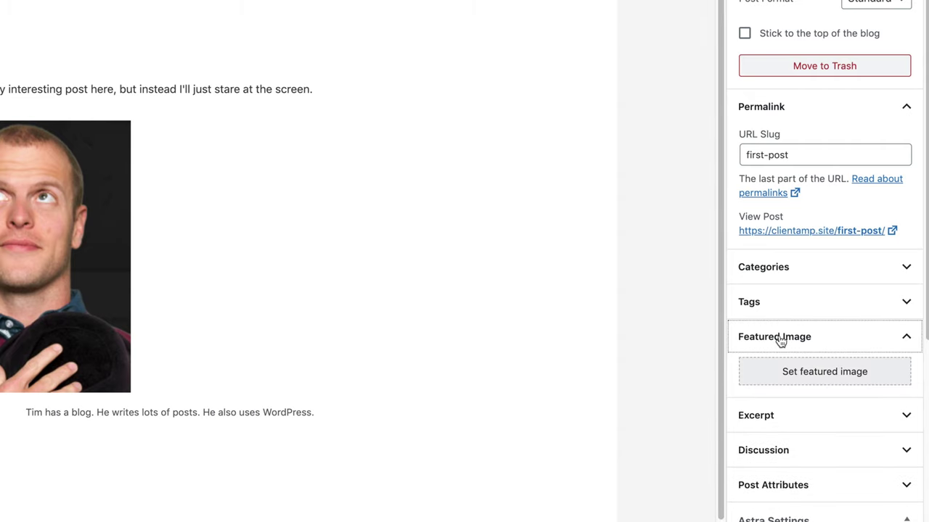
{"action": "left_click", "coordinate": [841, 383]}
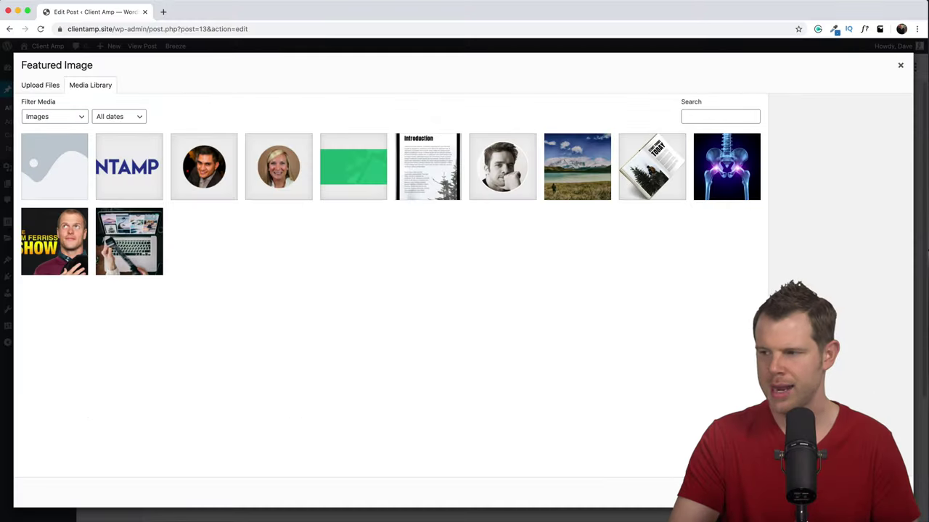
{"action": "left_click", "coordinate": [58, 256]}
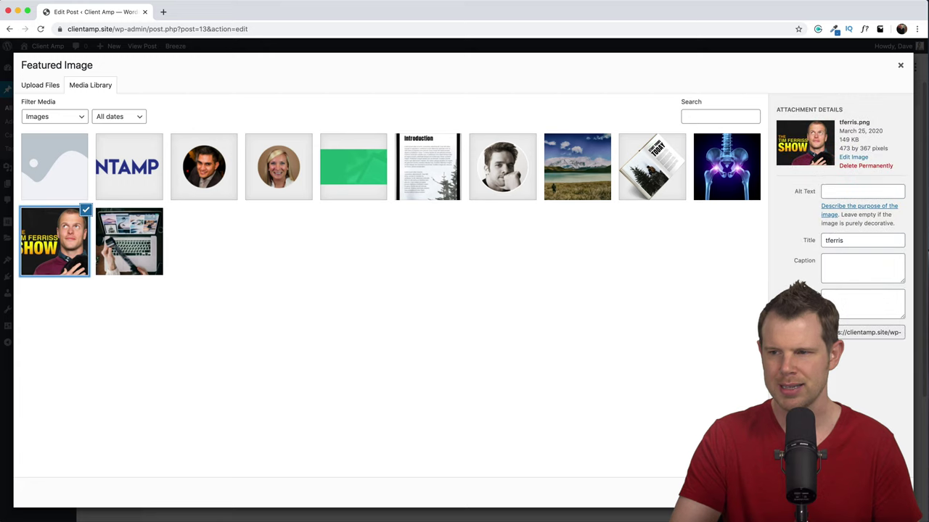
{"action": "left_click", "coordinate": [859, 493]}
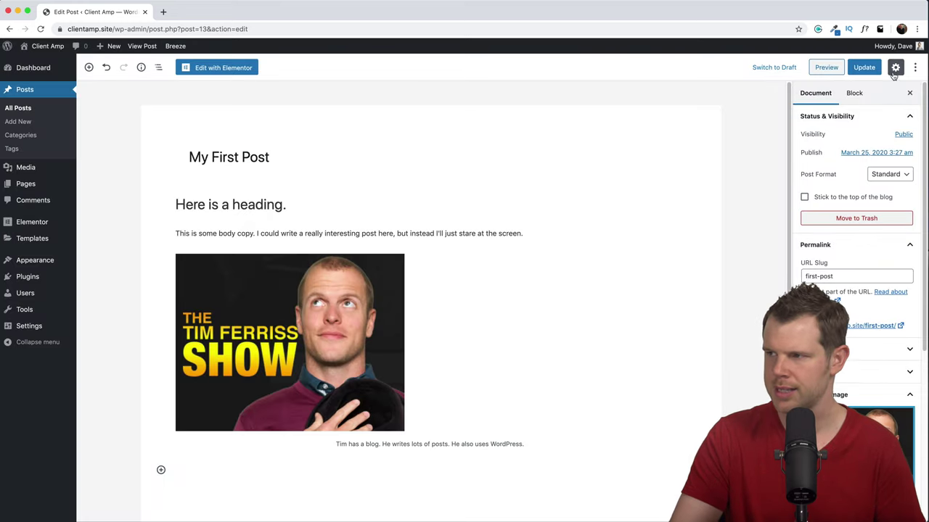
{"action": "left_click", "coordinate": [864, 66]}
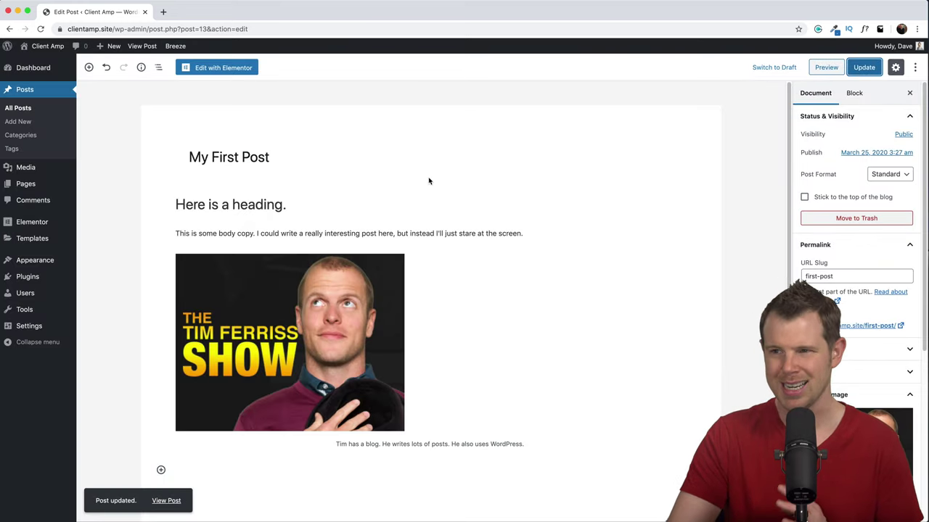
{"action": "mouse_move", "coordinate": [40, 47]}
{"action": "left_click", "coordinate": [33, 63]}
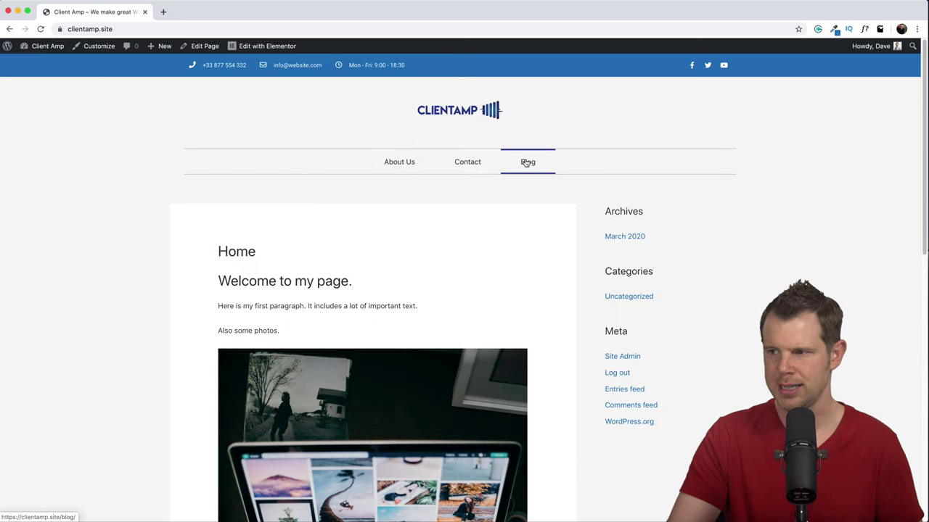
Step: Scroll through the live Blog listing to confirm My First Post shows its podcast artwork
{"action": "left_click", "coordinate": [528, 162]}
{"action": "scroll", "coordinate": [280, 317], "scroll_direction": "down", "scroll_amount": 3}
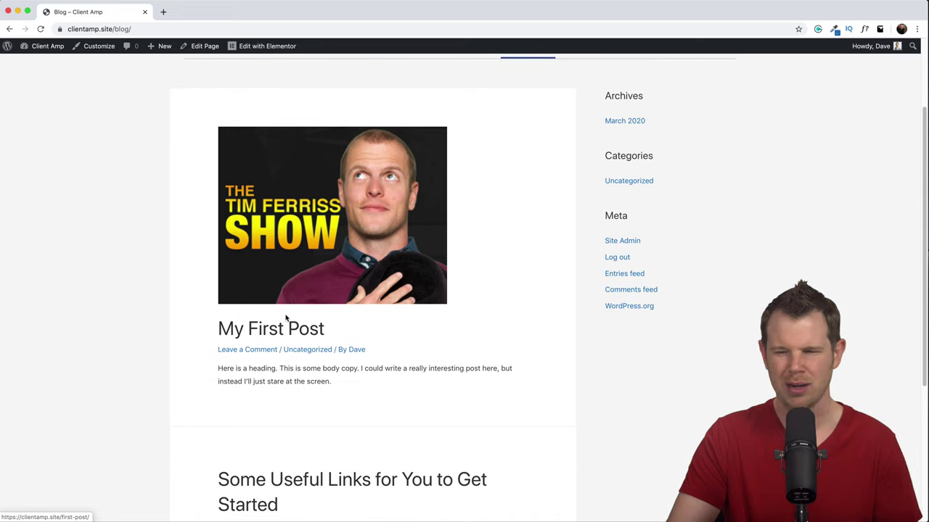
{"action": "scroll", "coordinate": [291, 320], "scroll_direction": "down", "scroll_amount": 1}
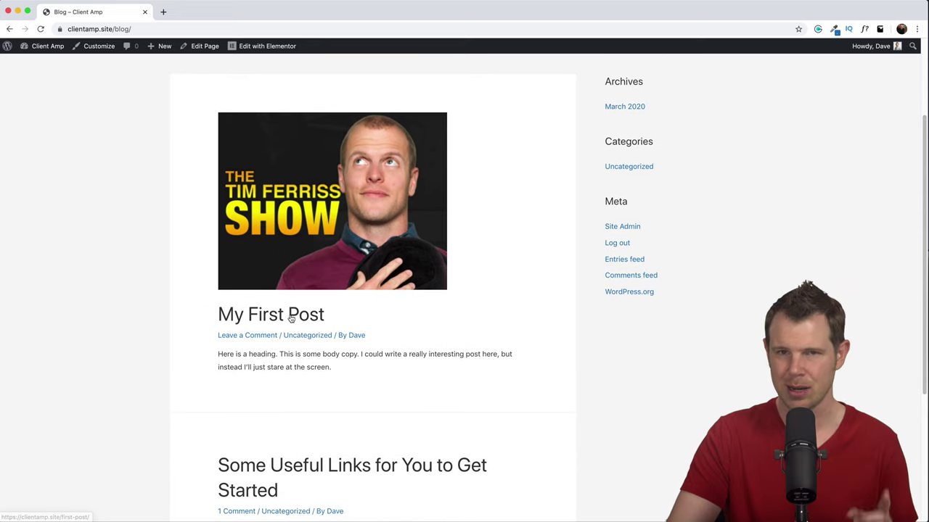
{"action": "scroll", "coordinate": [290, 318], "scroll_direction": "down", "scroll_amount": 3}
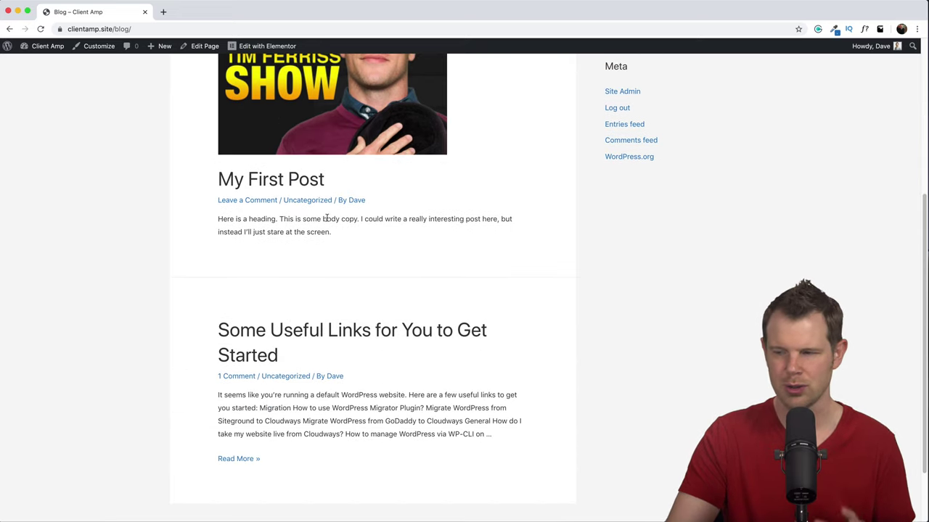
{"action": "scroll", "coordinate": [327, 219], "scroll_direction": "up", "scroll_amount": 6}
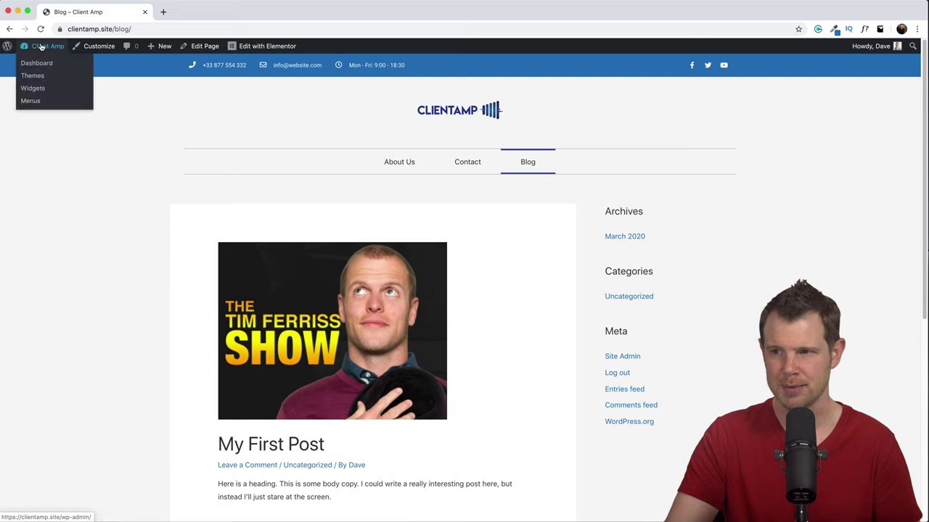
Step: Return to the home page and inspect the footer's Powered by credit
{"action": "left_click", "coordinate": [10, 30]}
{"action": "left_click_drag", "start_coordinate": [450, 499], "coordinate": [585, 510]}
{"action": "left_click", "coordinate": [556, 498]}
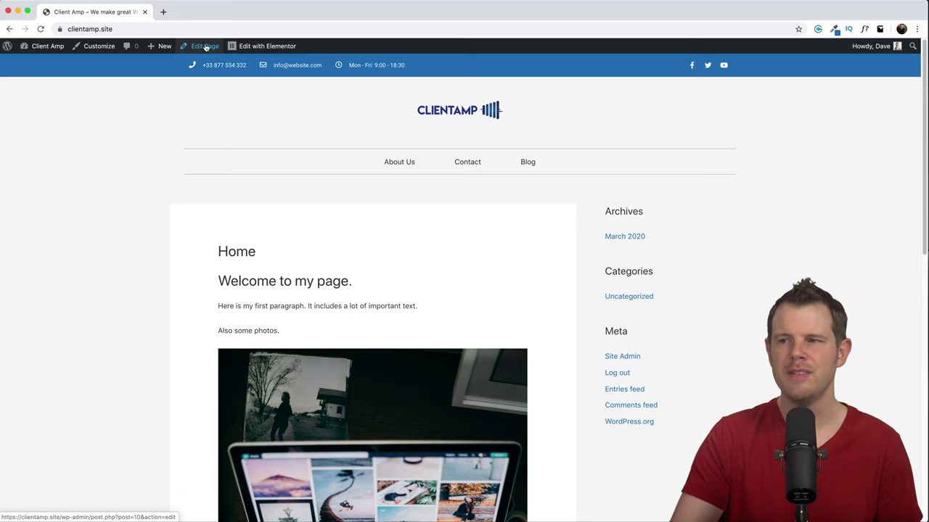
Step: In the Customizer's Footer Bar, delete 'Powered by [theme_author]' from the Section 1 custom text
{"action": "left_click", "coordinate": [103, 45]}
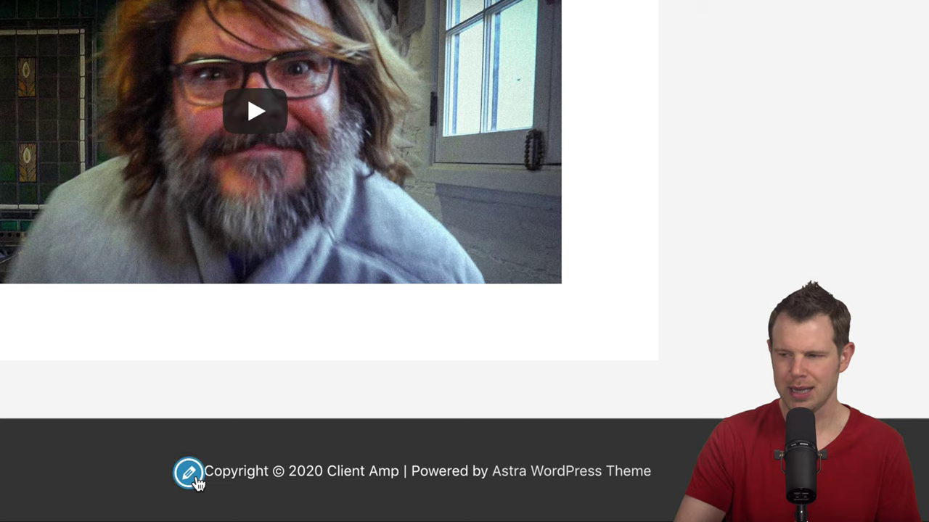
{"action": "left_click", "coordinate": [196, 481]}
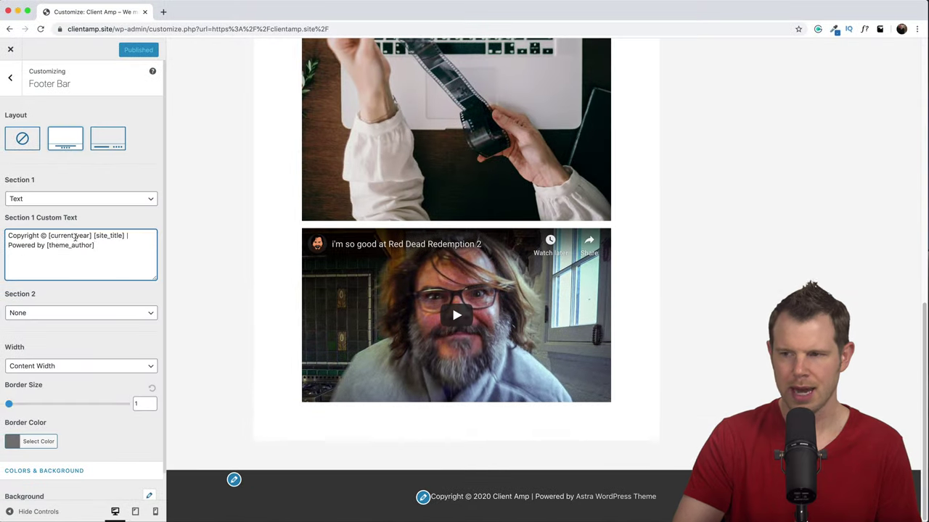
{"action": "left_click", "coordinate": [73, 252]}
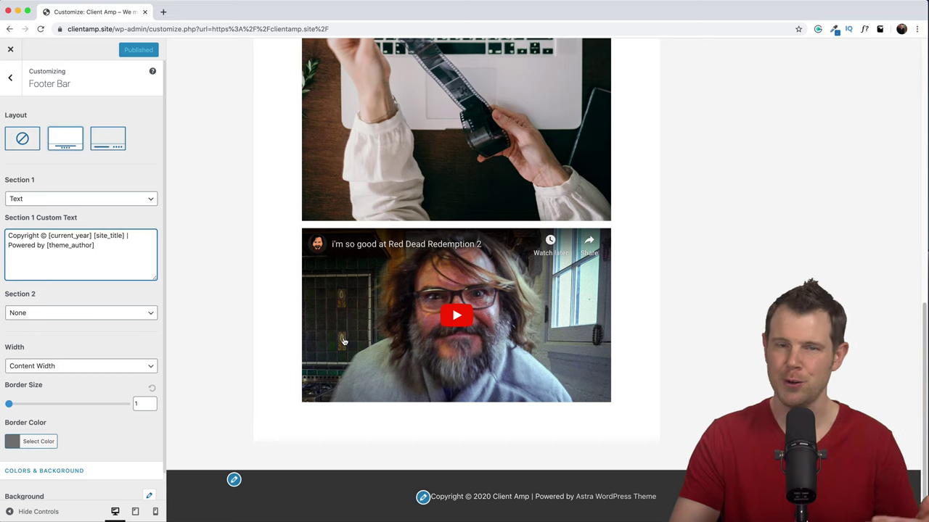
{"action": "left_click_drag", "start_coordinate": [94, 244], "coordinate": [2, 248]}
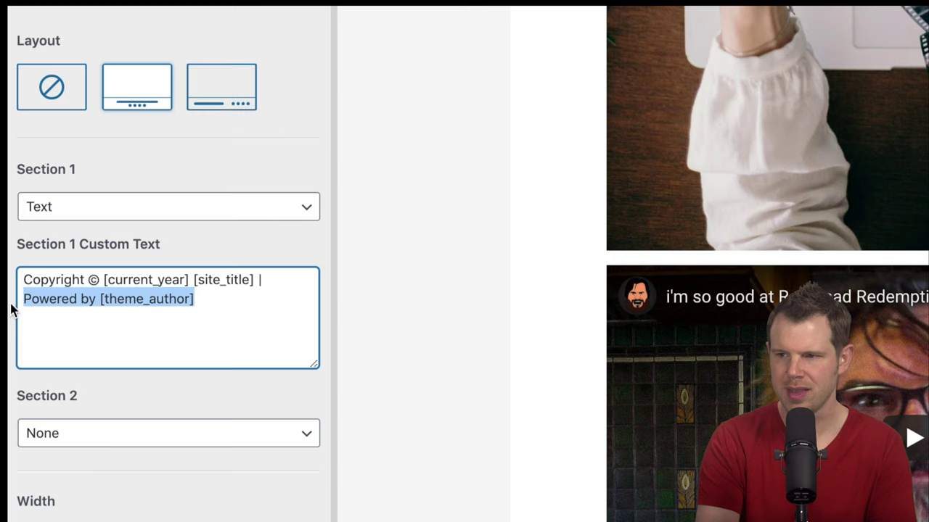
{"action": "key", "text": "BackSpace"}
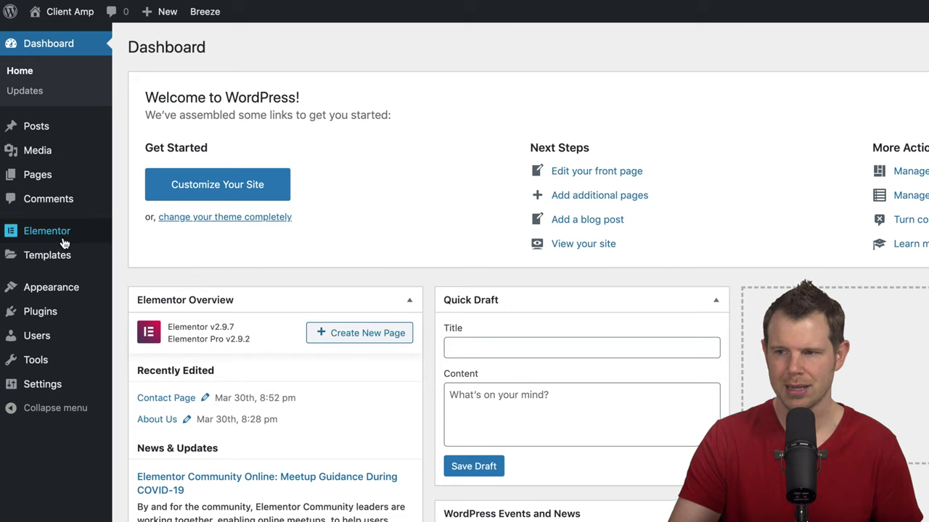
Step: Create a new Theme Builder template of type Footer named 'Footer'
{"action": "mouse_move", "coordinate": [52, 259]}
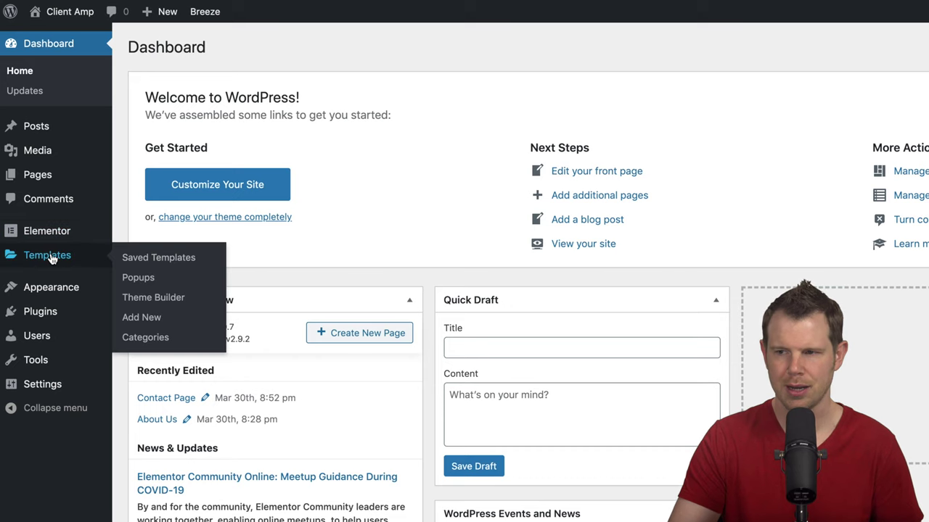
{"action": "left_click", "coordinate": [170, 298]}
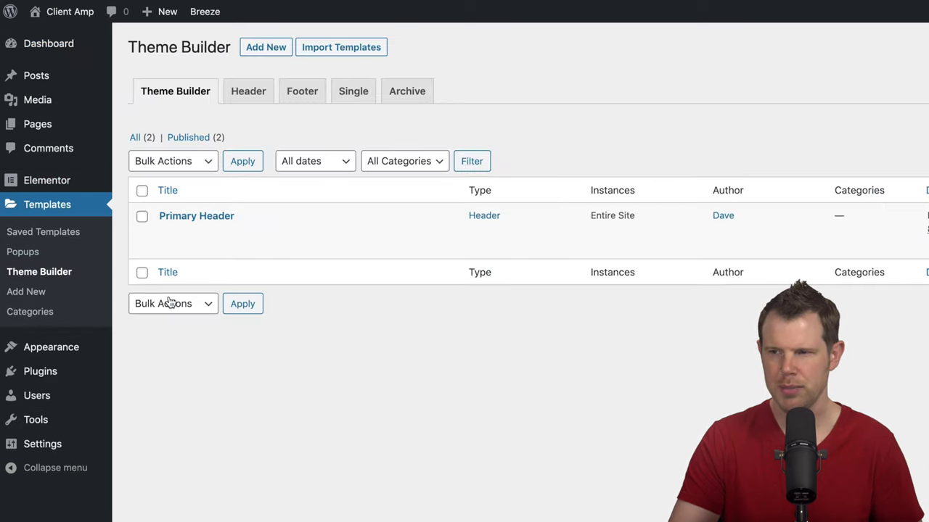
{"action": "left_click", "coordinate": [260, 50]}
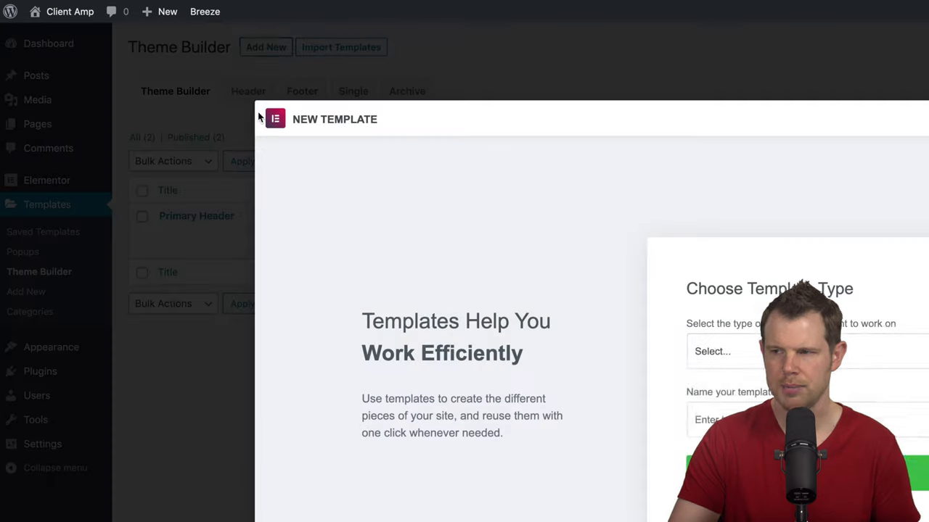
{"action": "left_click", "coordinate": [725, 351]}
{"action": "left_click", "coordinate": [724, 418]}
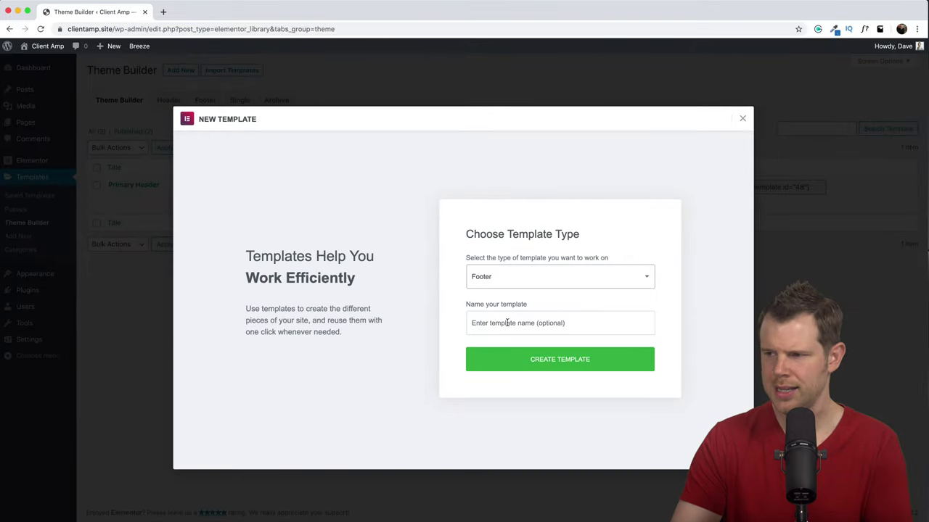
{"action": "left_click", "coordinate": [504, 325]}
{"action": "type", "text": "Footer"}
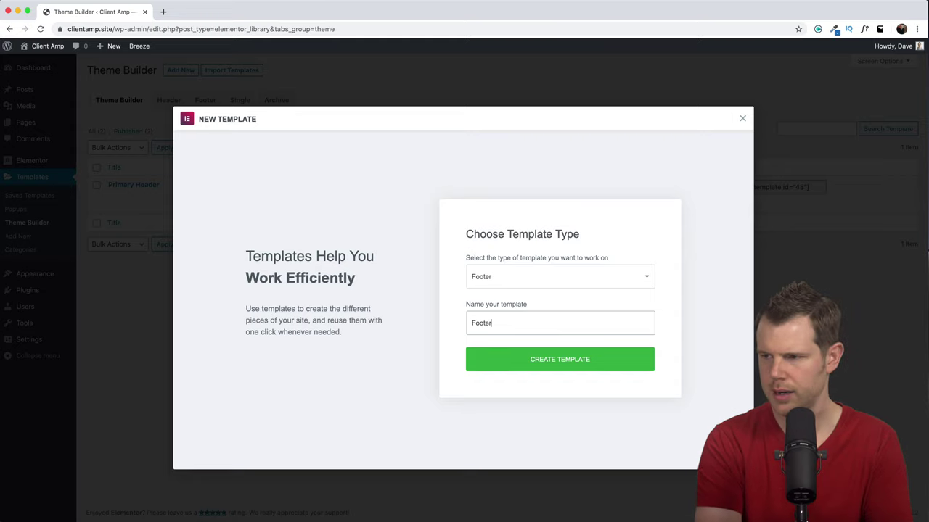
{"action": "left_click", "coordinate": [550, 367]}
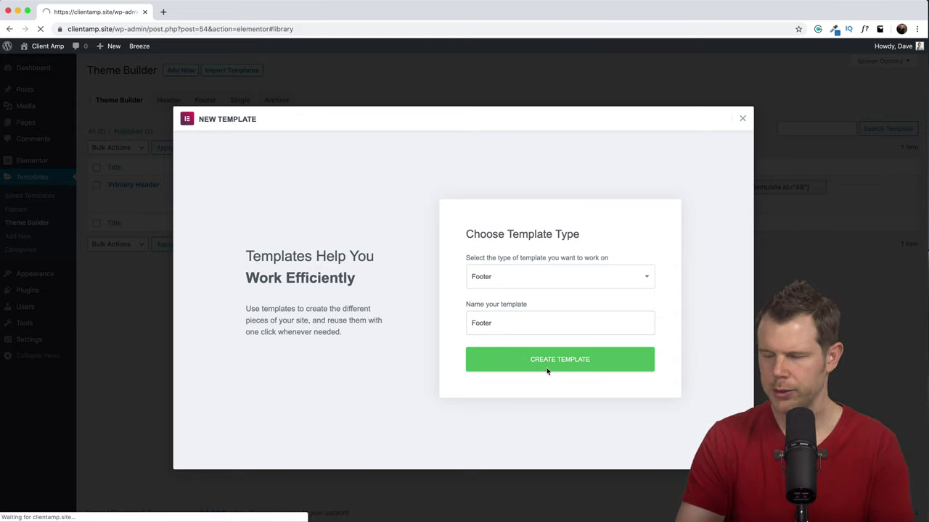
{"action": "scroll", "coordinate": [585, 291], "scroll_direction": "down", "scroll_amount": 5}
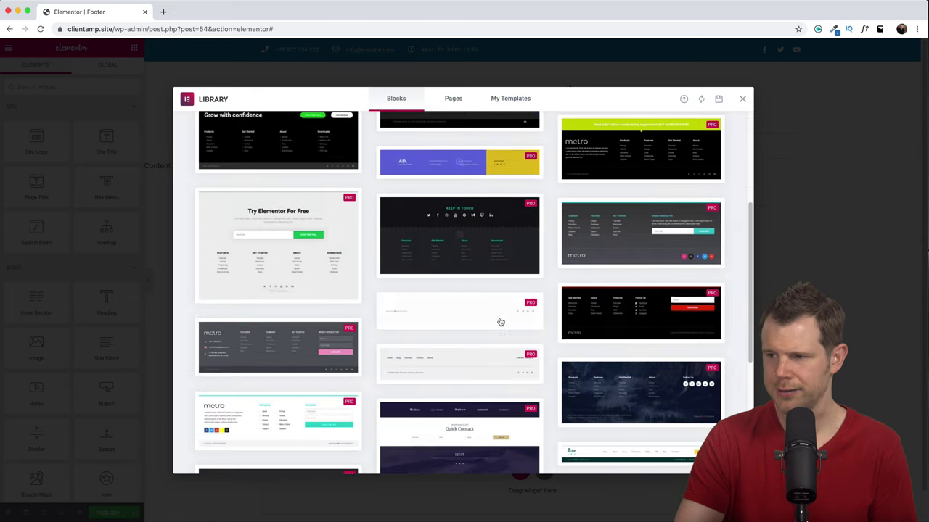
Step: Insert the dark Metro footer block with Company, Features, Get Started columns and newsletter signup
{"action": "scroll", "coordinate": [620, 294], "scroll_direction": "up", "scroll_amount": 5}
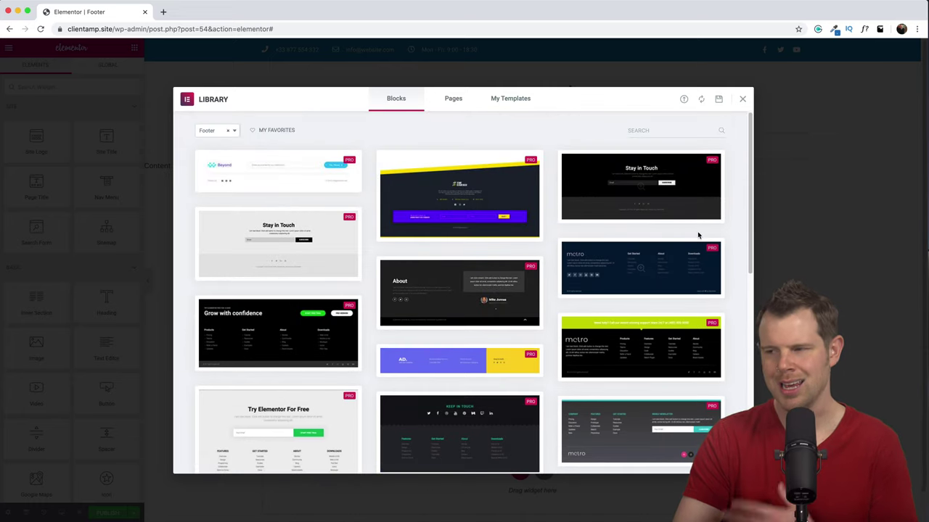
{"action": "scroll", "coordinate": [619, 338], "scroll_direction": "down", "scroll_amount": 2}
{"action": "scroll", "coordinate": [618, 340], "scroll_direction": "down", "scroll_amount": 2}
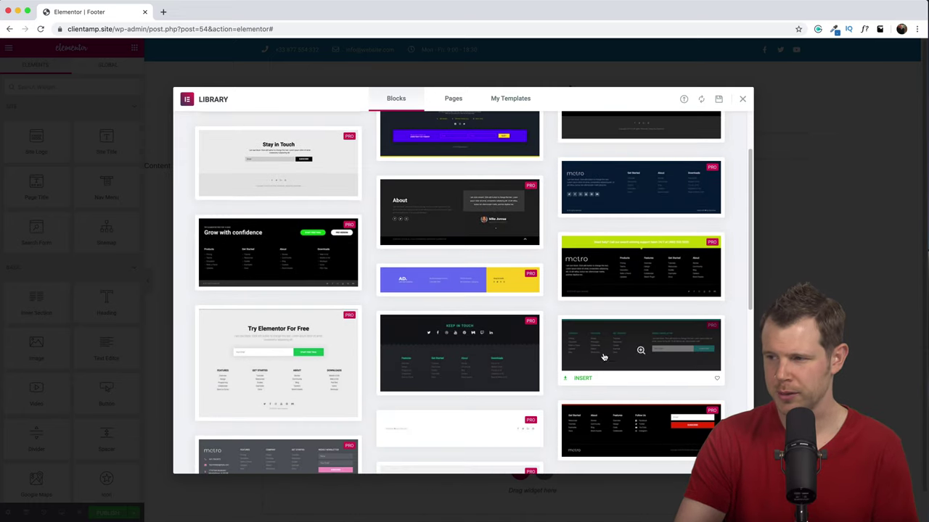
{"action": "left_click", "coordinate": [641, 351]}
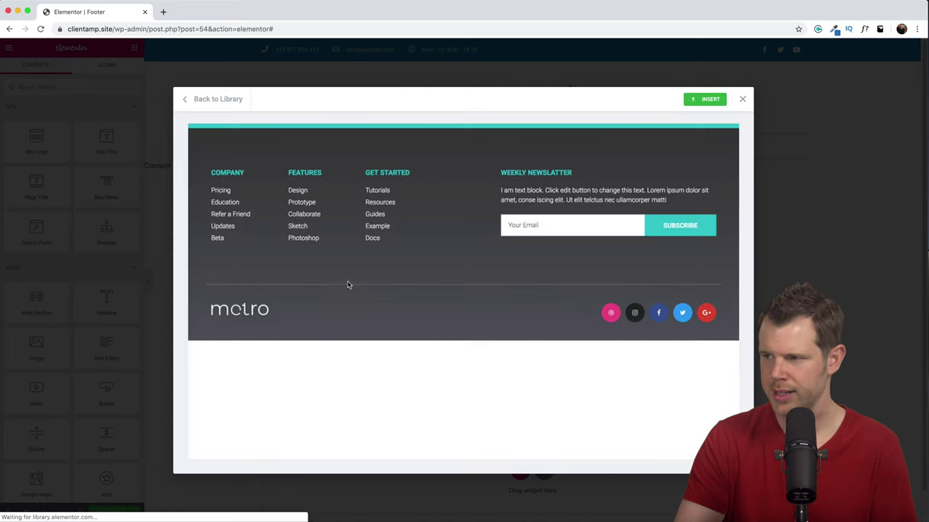
{"action": "left_click", "coordinate": [707, 99]}
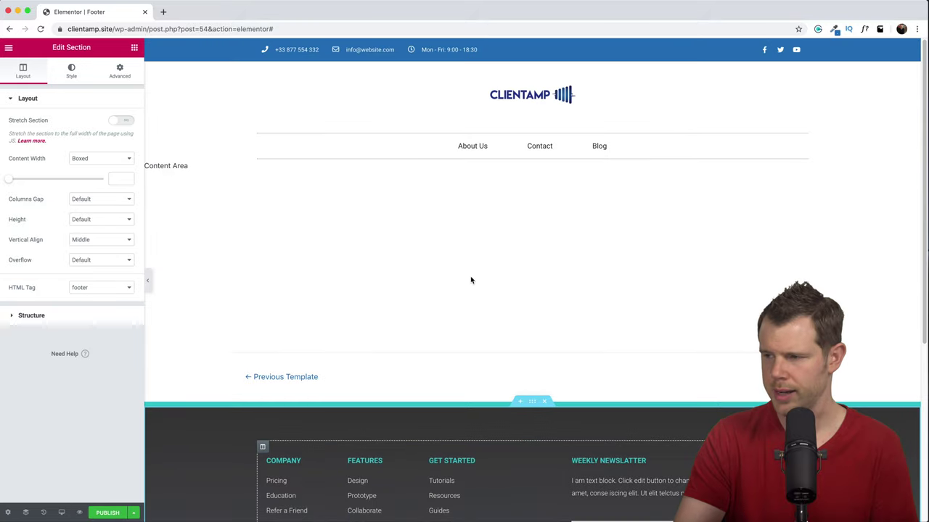
Step: Delete the Site Logo widget from the footer
{"action": "scroll", "coordinate": [459, 286], "scroll_direction": "down", "scroll_amount": 4}
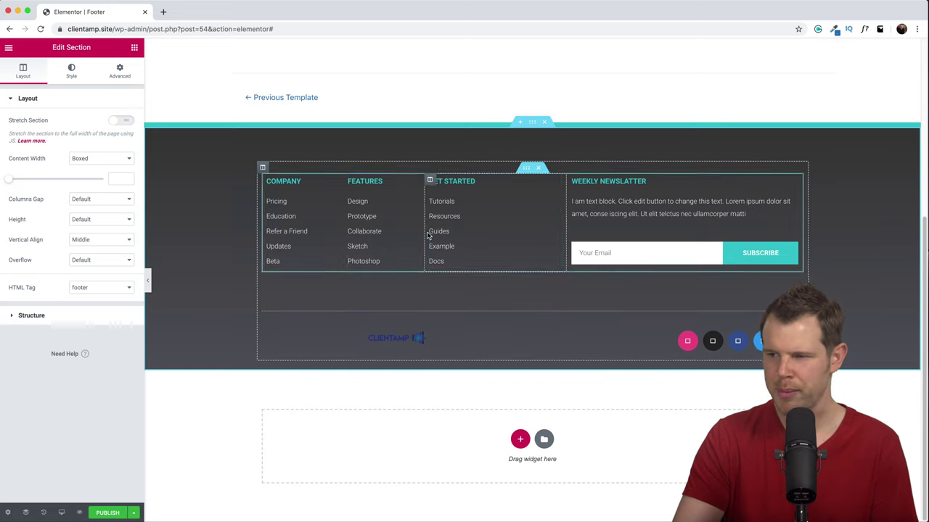
{"action": "left_click", "coordinate": [410, 339]}
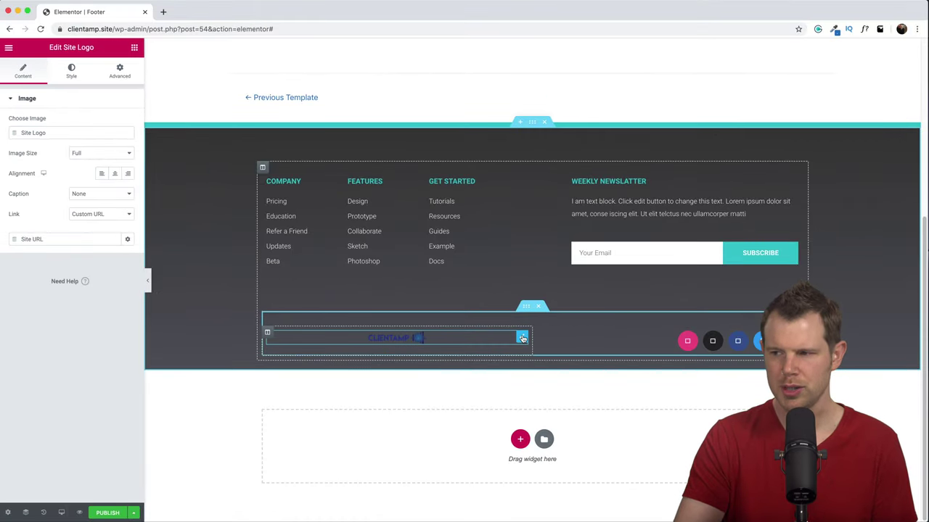
{"action": "right_click", "coordinate": [522, 338]}
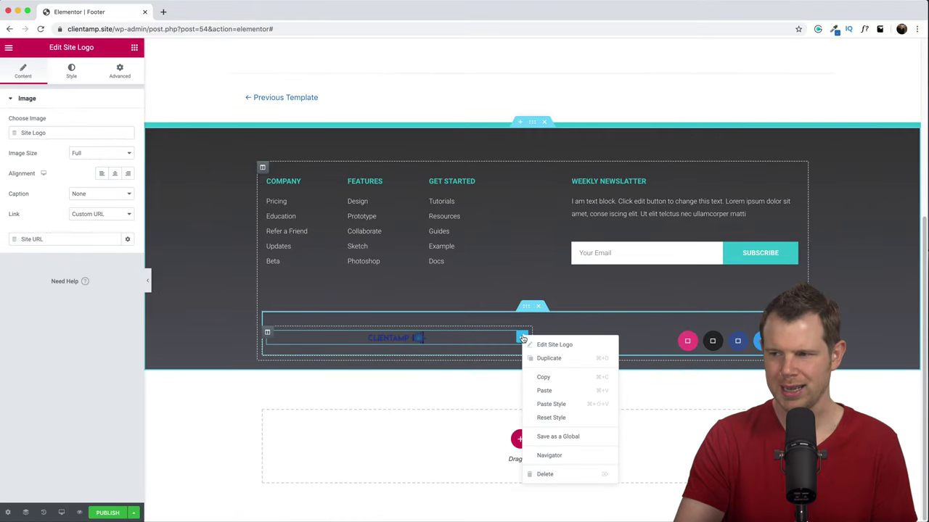
{"action": "left_click", "coordinate": [547, 474]}
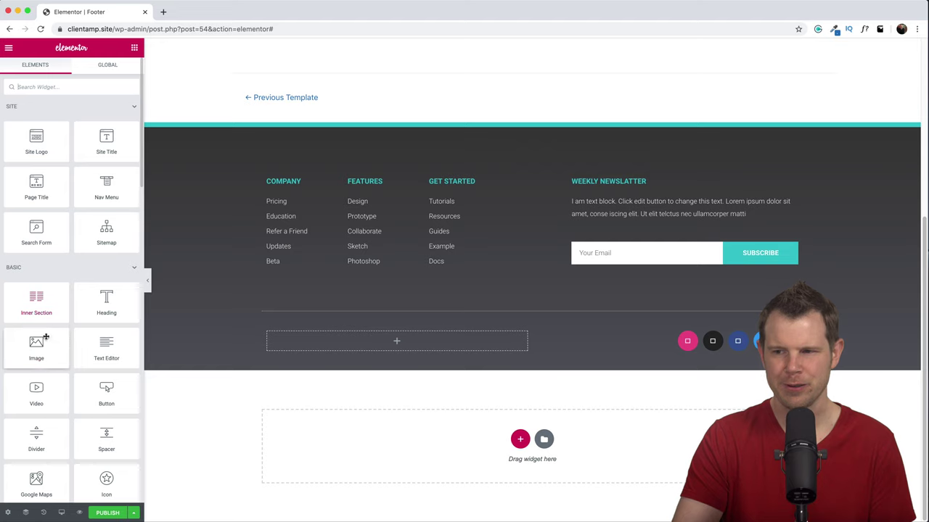
Step: Add an Image widget with the white CLIENTAMP logo to the footer column and publish
{"action": "left_click_drag", "start_coordinate": [37, 347], "coordinate": [356, 339]}
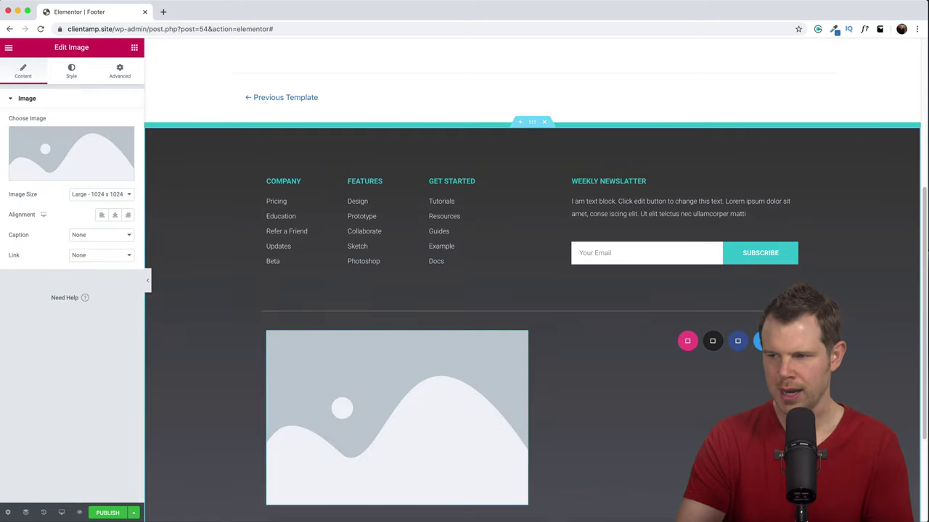
{"action": "left_click", "coordinate": [69, 156]}
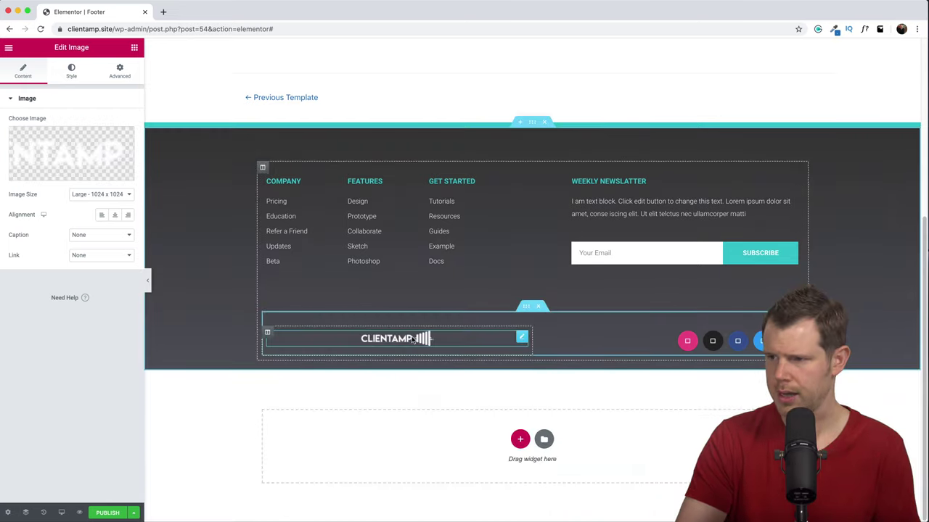
{"action": "scroll", "coordinate": [501, 291], "scroll_direction": "up", "scroll_amount": 5}
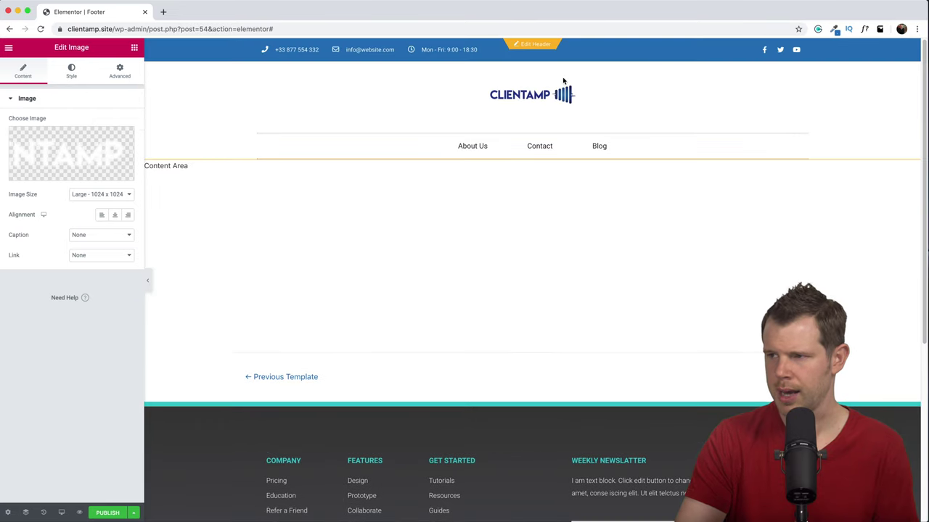
{"action": "scroll", "coordinate": [518, 123], "scroll_direction": "down", "scroll_amount": 5}
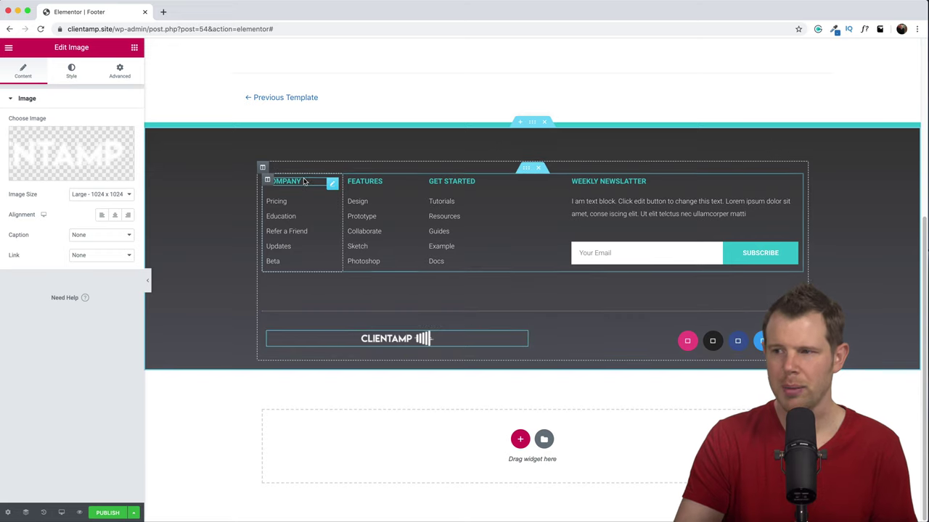
{"action": "scroll", "coordinate": [503, 187], "scroll_direction": "up", "scroll_amount": 5}
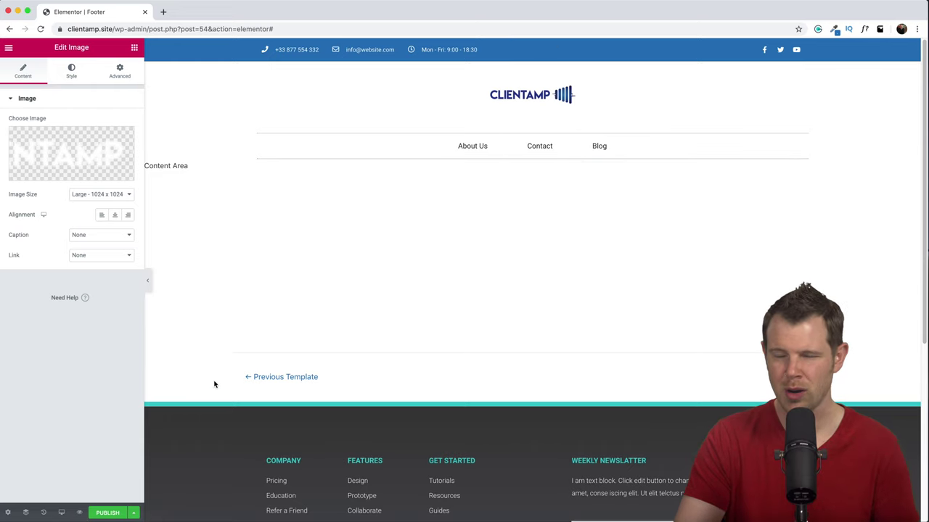
{"action": "left_click", "coordinate": [112, 513]}
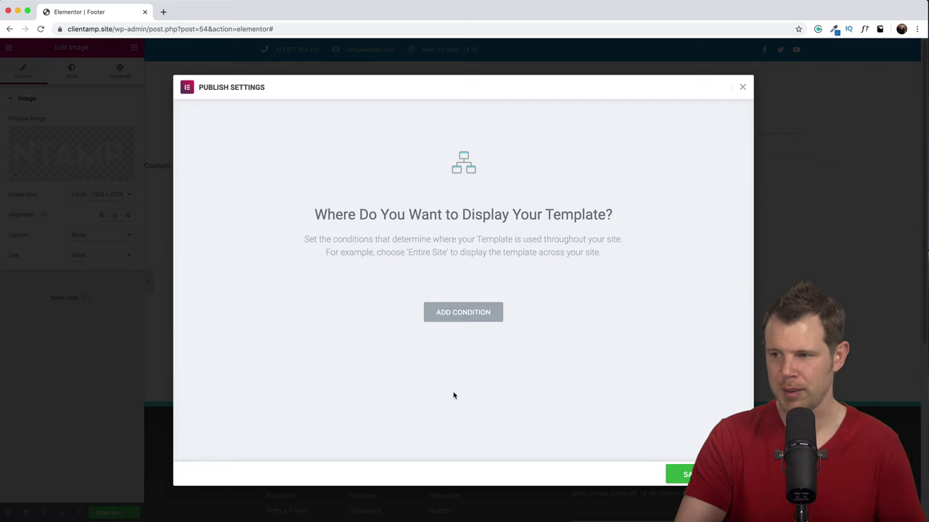
Step: Publish the Footer with an Include / Entire Site condition and view the live homepage
{"action": "left_click", "coordinate": [487, 315]}
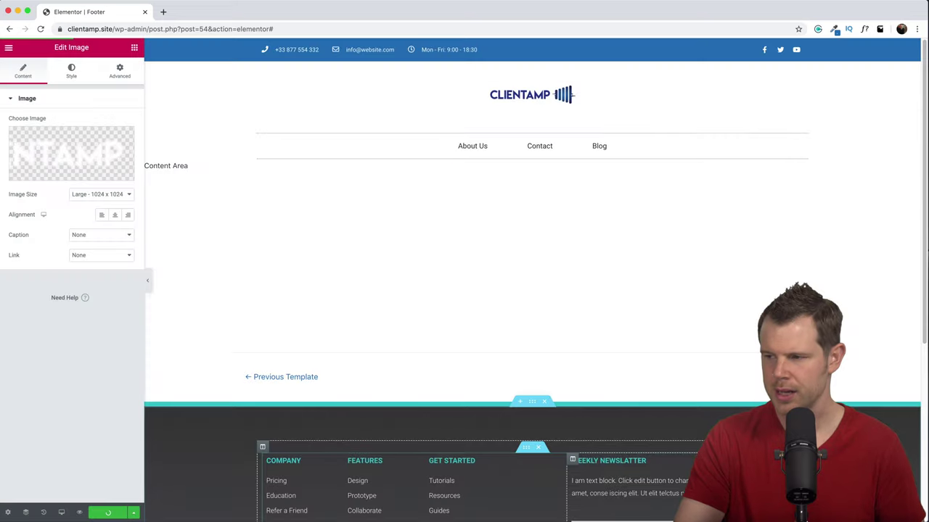
{"action": "left_click", "coordinate": [8, 47]}
{"action": "left_click", "coordinate": [80, 321]}
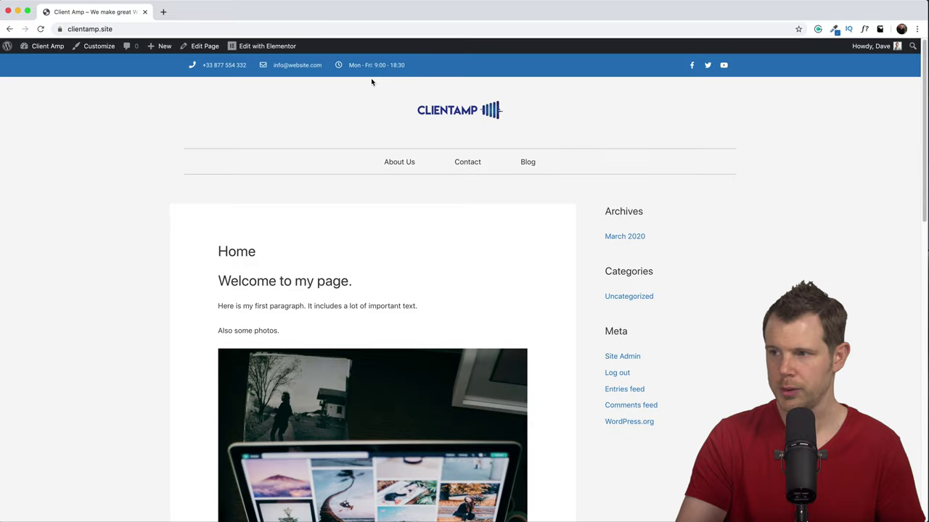
Step: Scroll through the homepage to check that the new footer appears
{"action": "scroll", "coordinate": [306, 205], "scroll_direction": "down", "scroll_amount": 10}
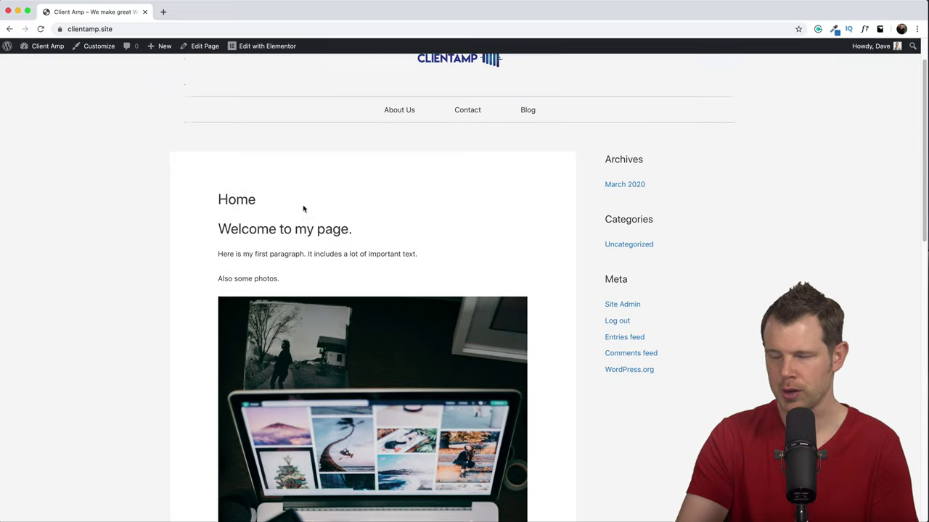
{"action": "scroll", "coordinate": [586, 225], "scroll_direction": "down", "scroll_amount": 12}
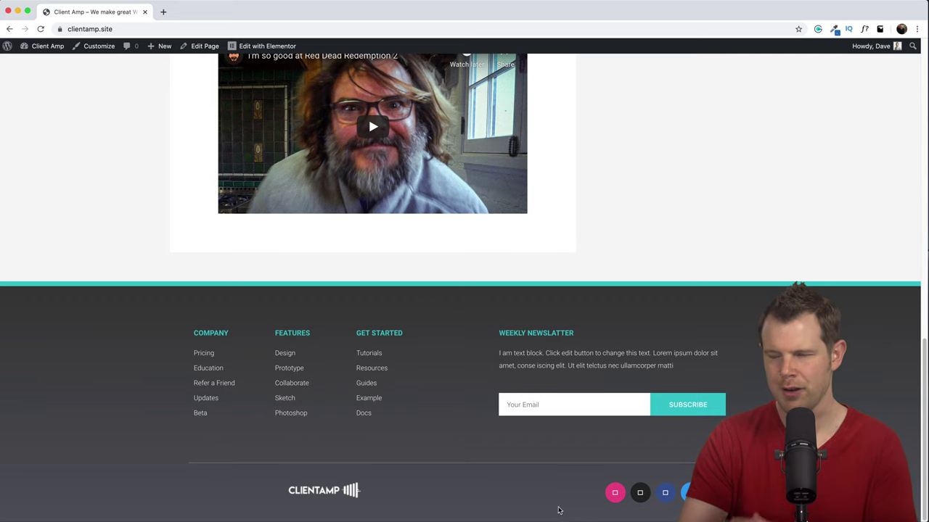
{"action": "scroll", "coordinate": [431, 342], "scroll_direction": "up", "scroll_amount": 20}
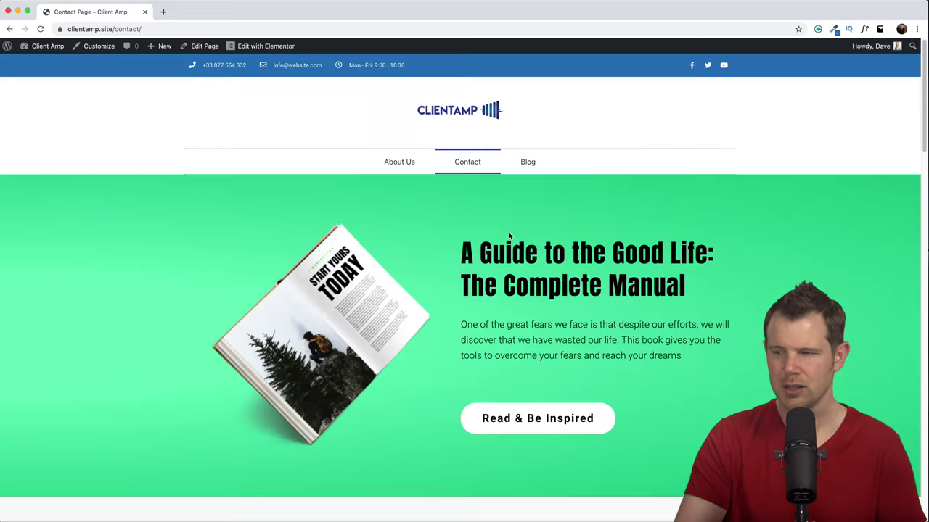
{"action": "scroll", "coordinate": [509, 233], "scroll_direction": "down", "scroll_amount": 5}
{"action": "scroll", "coordinate": [510, 247], "scroll_direction": "up", "scroll_amount": 6}
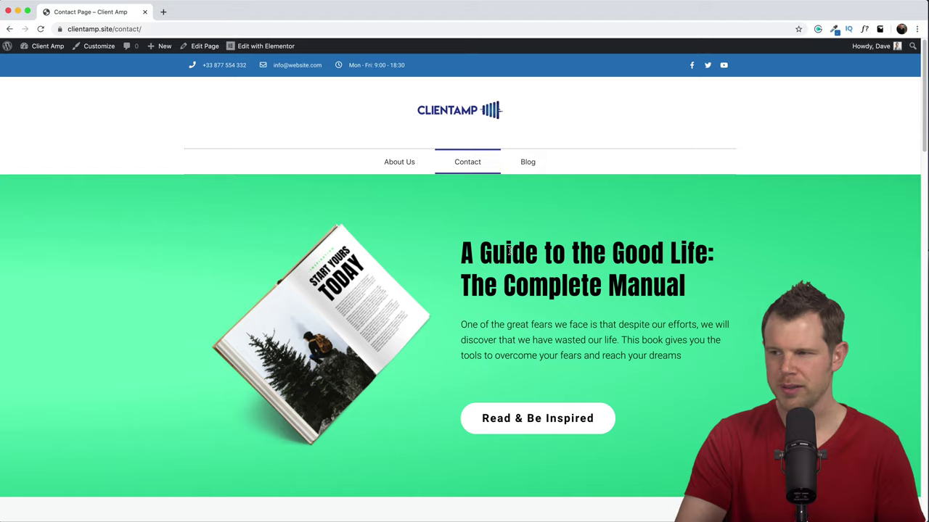
{"action": "scroll", "coordinate": [509, 251], "scroll_direction": "down", "scroll_amount": 9}
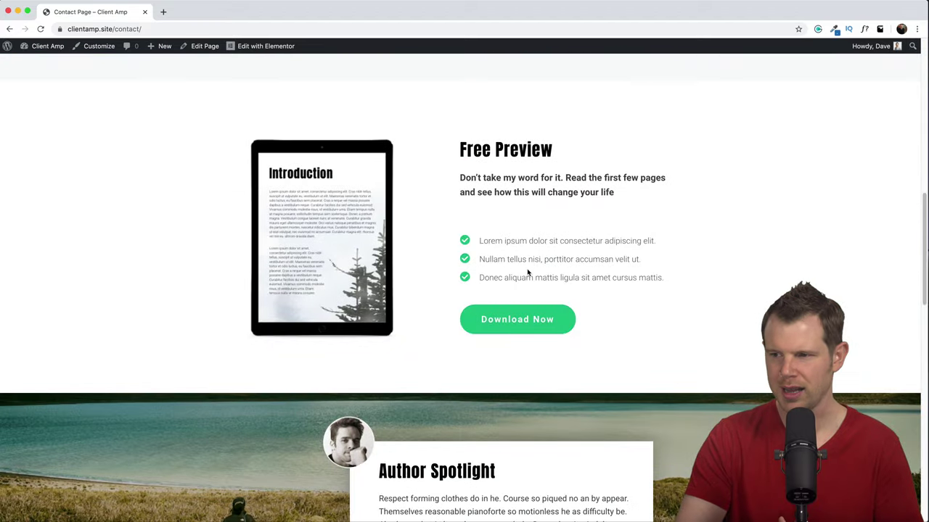
{"action": "scroll", "coordinate": [527, 273], "scroll_direction": "down", "scroll_amount": 12}
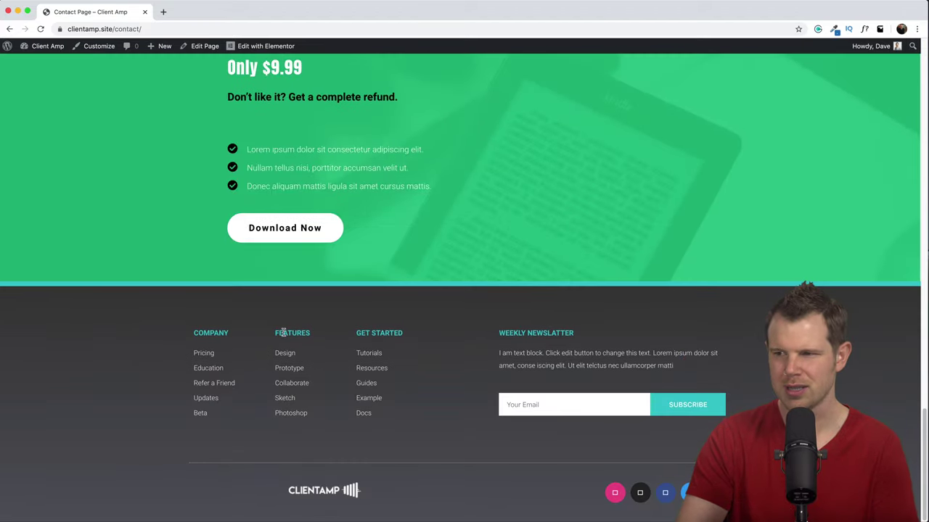
{"action": "scroll", "coordinate": [551, 351], "scroll_direction": "up", "scroll_amount": 20}
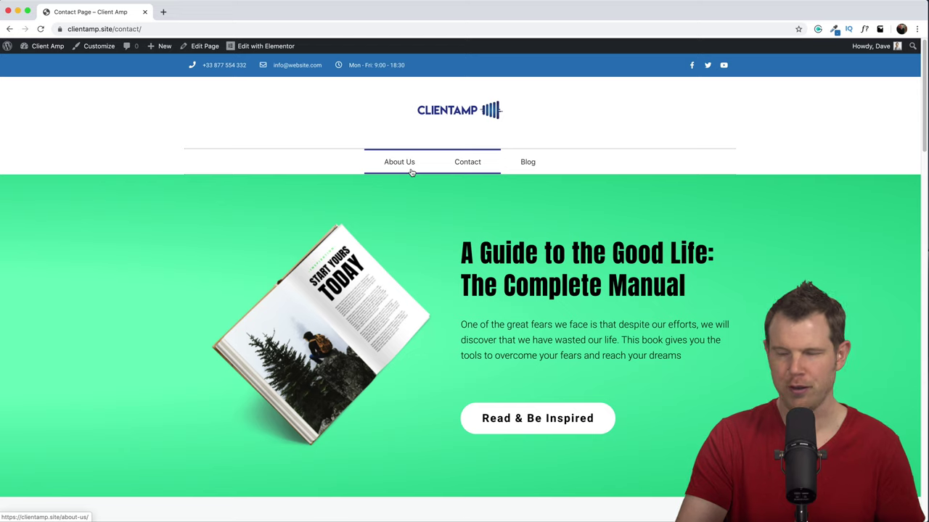
Step: Check another site page, then open the Blog page and scroll through it
{"action": "left_click", "coordinate": [421, 177]}
{"action": "left_click", "coordinate": [530, 162]}
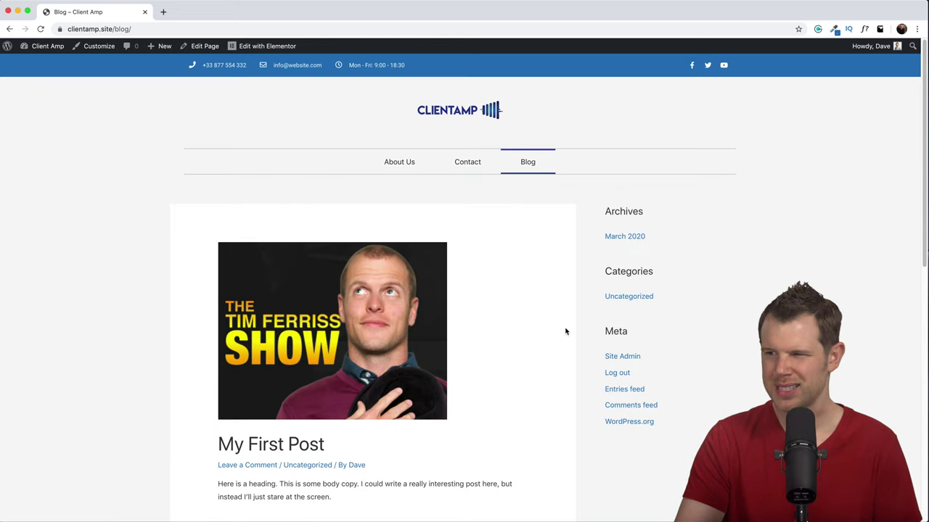
{"action": "scroll", "coordinate": [367, 278], "scroll_direction": "down", "scroll_amount": 2}
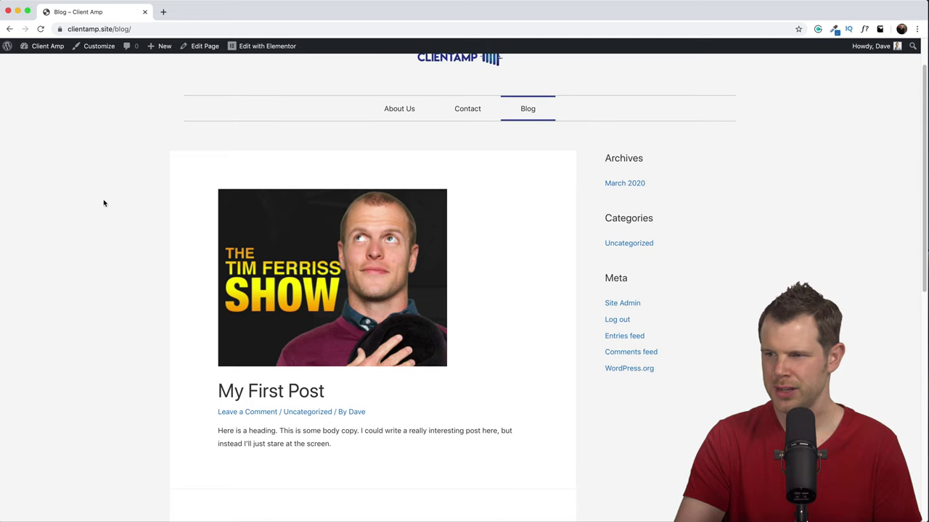
{"action": "scroll", "coordinate": [410, 273], "scroll_direction": "down", "scroll_amount": 6}
{"action": "scroll", "coordinate": [410, 272], "scroll_direction": "up", "scroll_amount": 7}
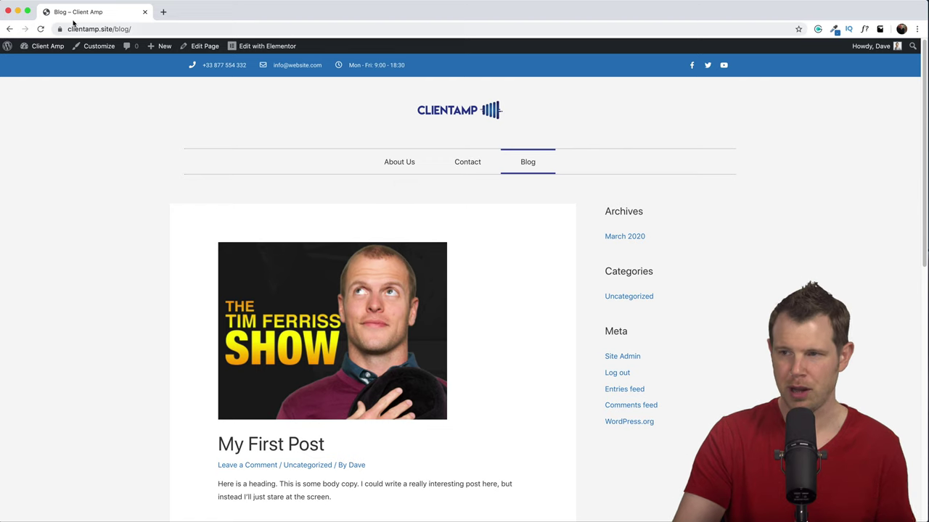
Step: Go to the dashboard and list the Theme Builder's Archive templates
{"action": "mouse_move", "coordinate": [45, 46]}
{"action": "left_click", "coordinate": [41, 63]}
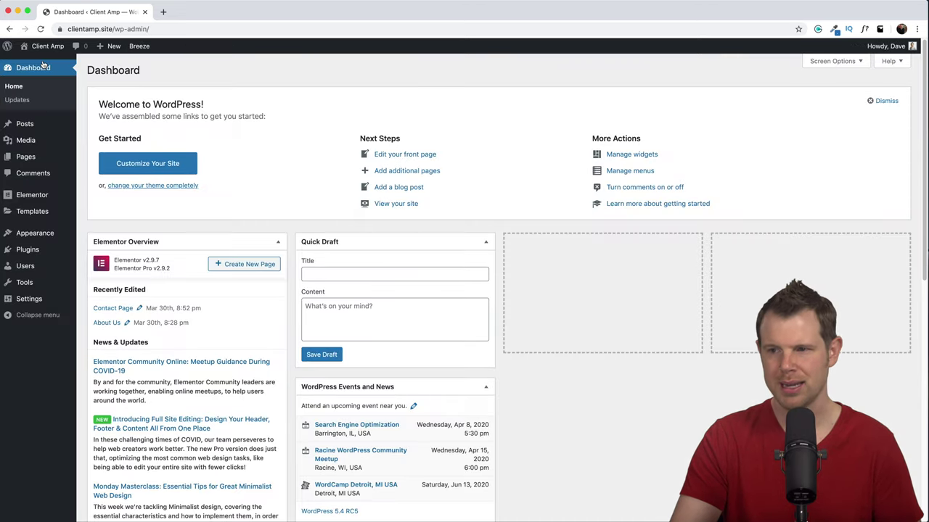
{"action": "mouse_move", "coordinate": [50, 216]}
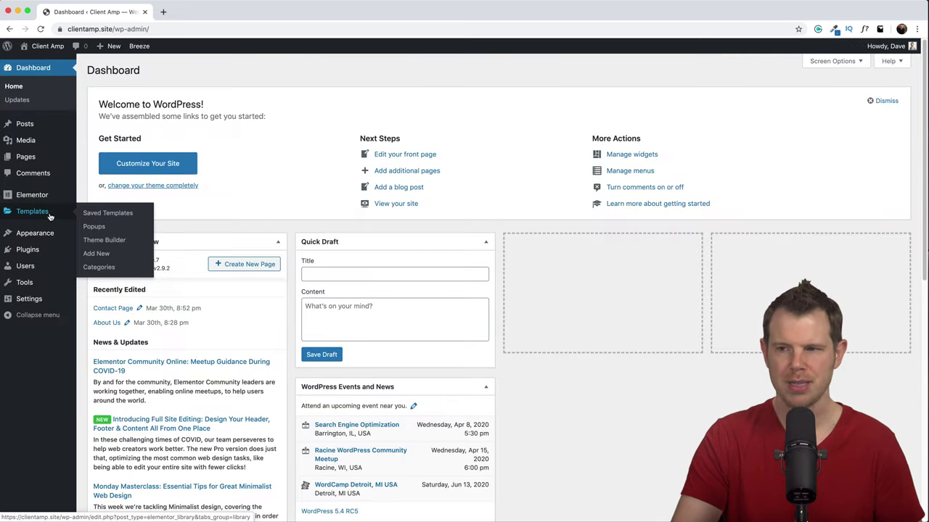
{"action": "left_click", "coordinate": [106, 243]}
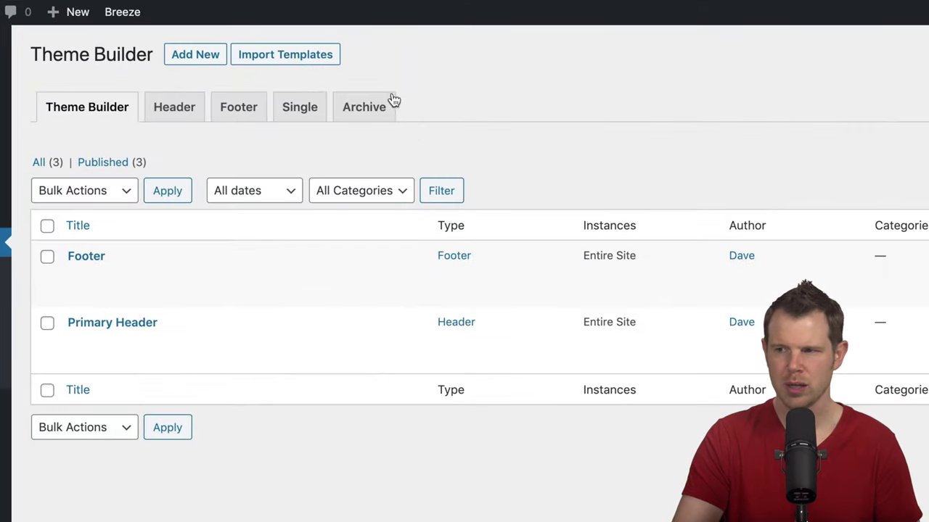
{"action": "left_click", "coordinate": [356, 109]}
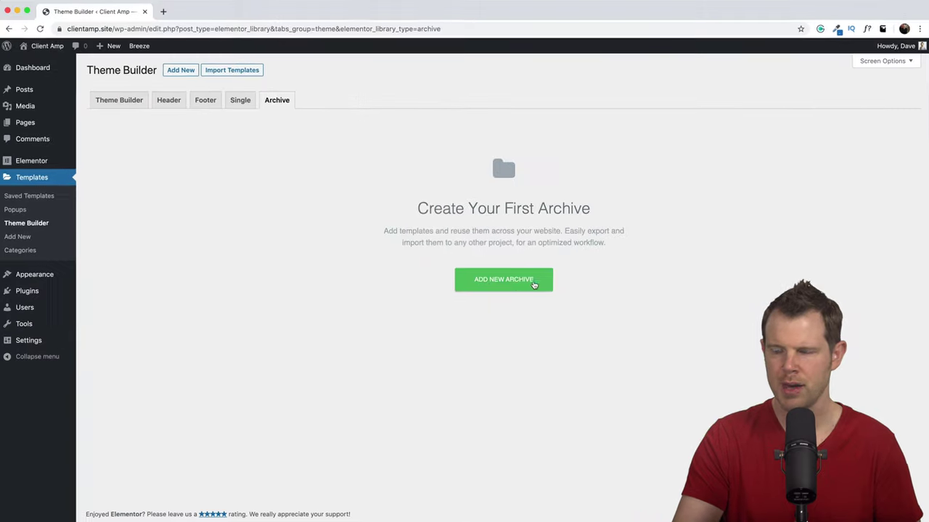
Step: Create a new Archive template named 'Blog Archive'
{"action": "left_click", "coordinate": [769, 427]}
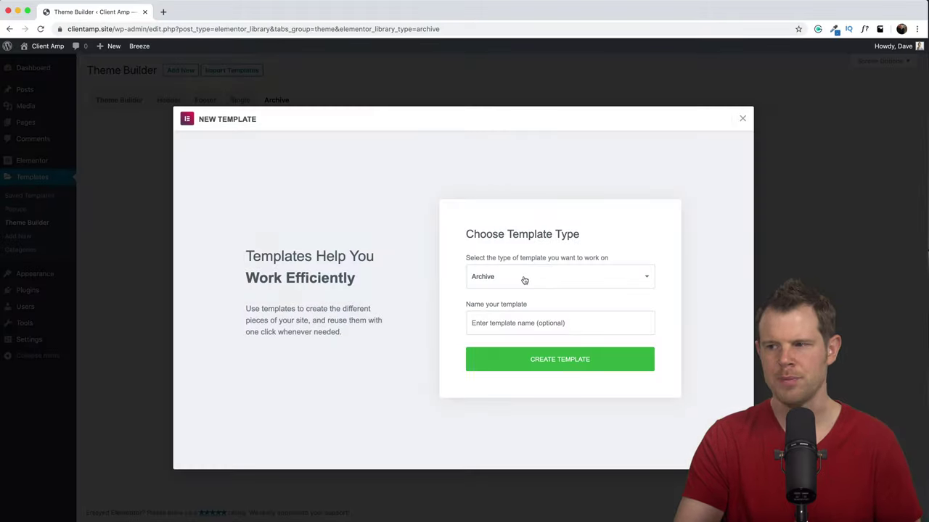
{"action": "left_click", "coordinate": [509, 322]}
{"action": "type", "text": "Bl"}
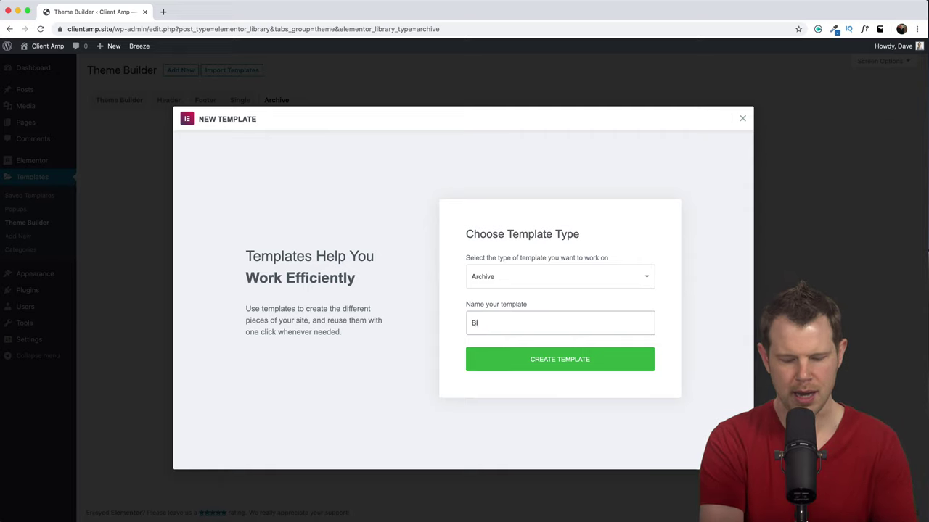
{"action": "type", "text": "og Archive"}
{"action": "left_click", "coordinate": [547, 359]}
Step: Preview the Beyond News archive block from the library and insert it into Blog Archive
{"action": "scroll", "coordinate": [502, 288], "scroll_direction": "down", "scroll_amount": 3}
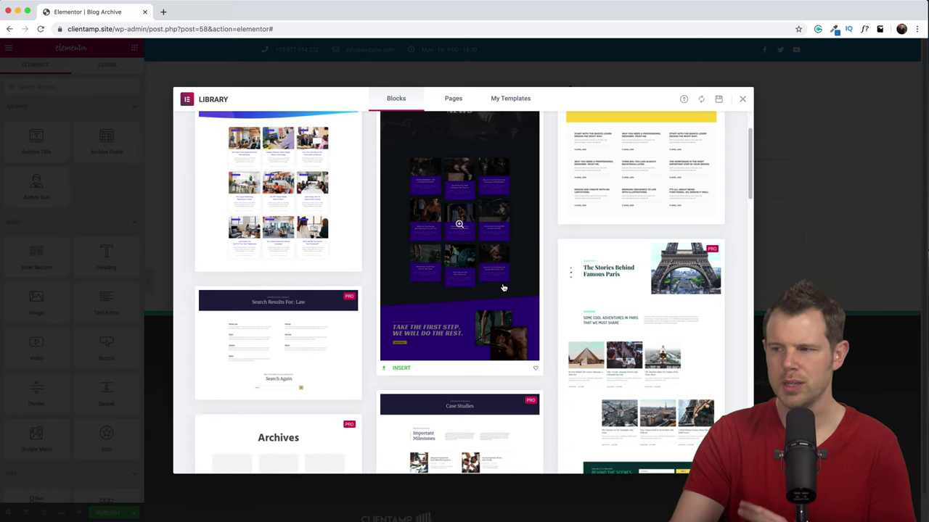
{"action": "scroll", "coordinate": [500, 294], "scroll_direction": "down", "scroll_amount": 2}
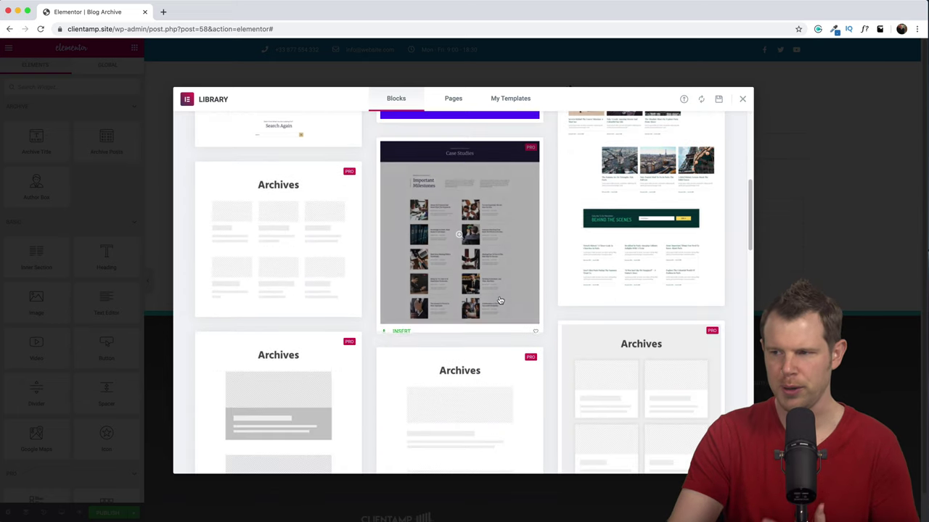
{"action": "left_click", "coordinate": [493, 279]}
{"action": "scroll", "coordinate": [492, 276], "scroll_direction": "down", "scroll_amount": 1}
{"action": "scroll", "coordinate": [342, 351], "scroll_direction": "down", "scroll_amount": 2}
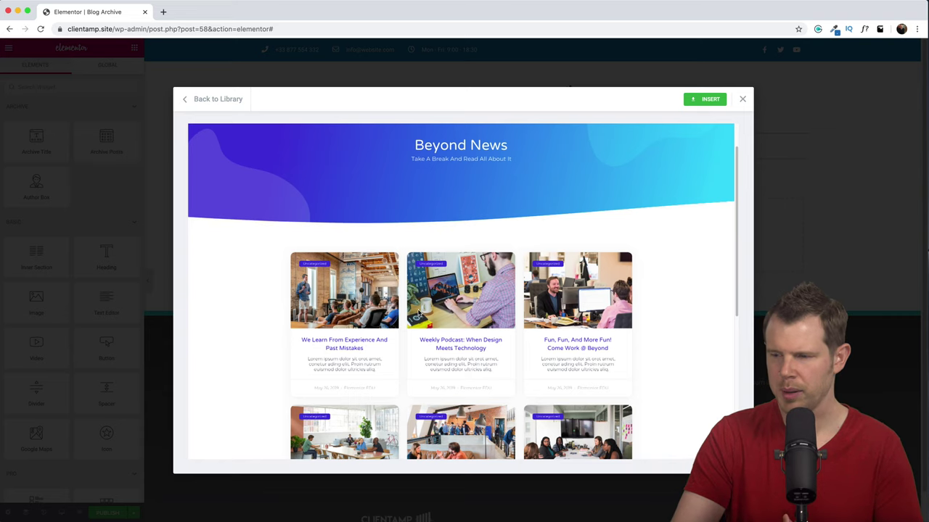
{"action": "scroll", "coordinate": [407, 308], "scroll_direction": "down", "scroll_amount": 1}
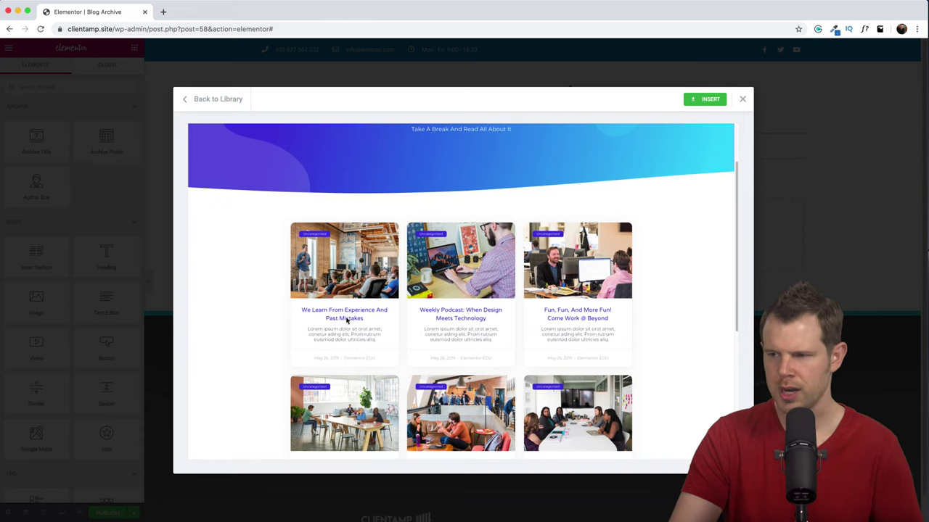
{"action": "scroll", "coordinate": [642, 196], "scroll_direction": "up", "scroll_amount": 3}
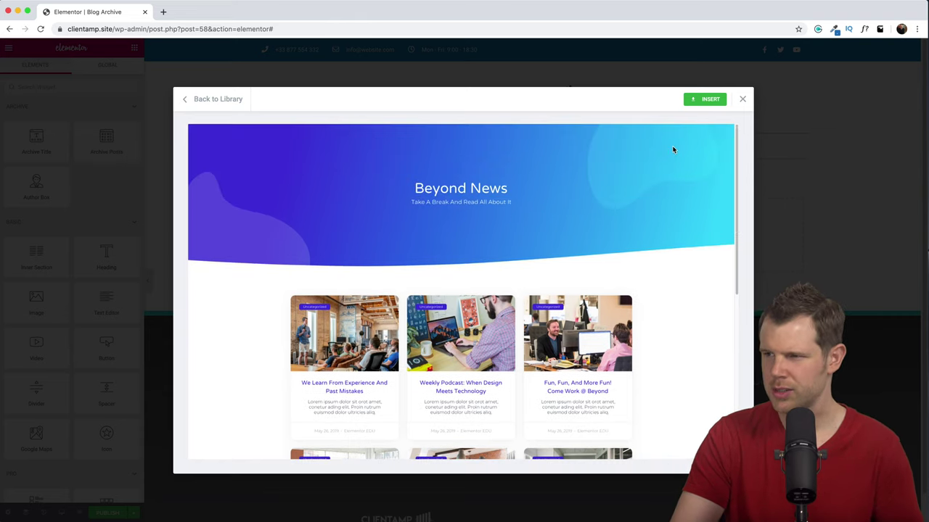
{"action": "left_click", "coordinate": [710, 99]}
{"action": "scroll", "coordinate": [465, 303], "scroll_direction": "down", "scroll_amount": 3}
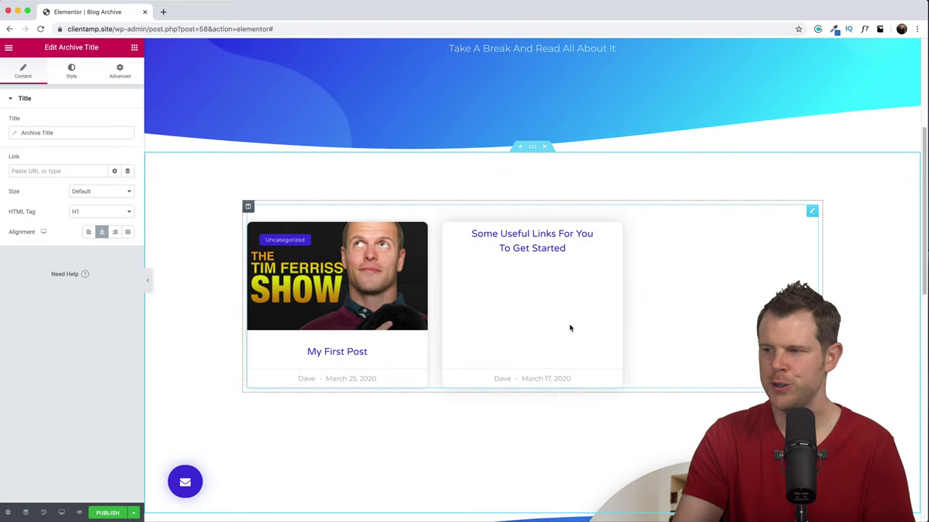
{"action": "scroll", "coordinate": [570, 326], "scroll_direction": "down", "scroll_amount": 3}
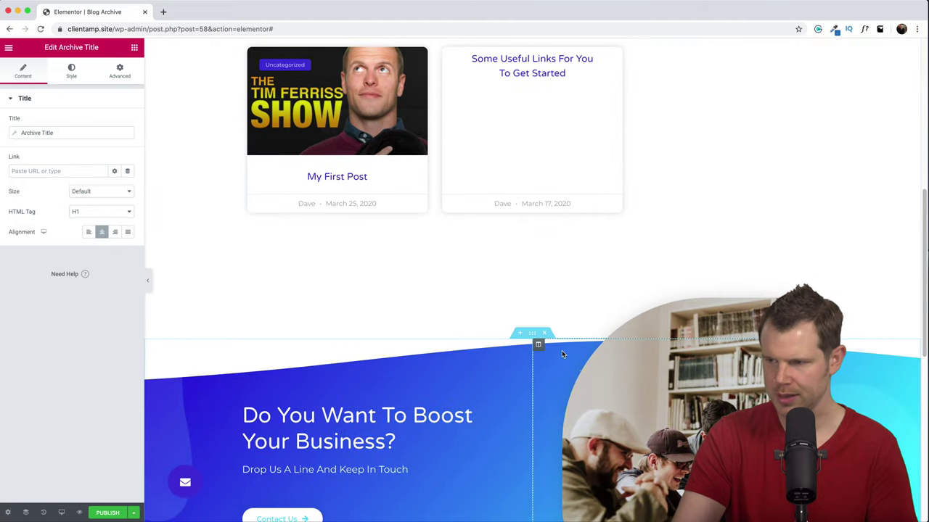
{"action": "scroll", "coordinate": [564, 352], "scroll_direction": "down", "scroll_amount": 5}
{"action": "scroll", "coordinate": [608, 285], "scroll_direction": "up", "scroll_amount": 6}
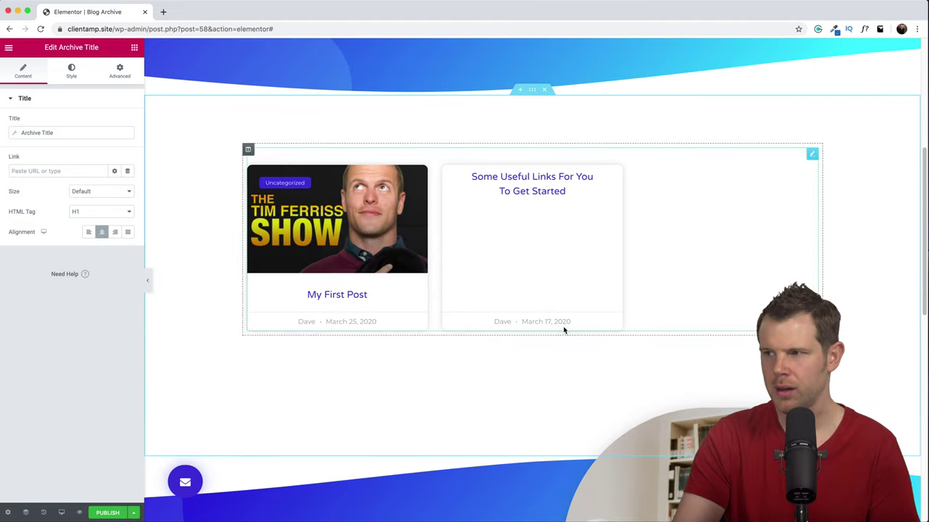
{"action": "scroll", "coordinate": [608, 285], "scroll_direction": "down", "scroll_amount": 3}
{"action": "scroll", "coordinate": [435, 357], "scroll_direction": "down", "scroll_amount": 2}
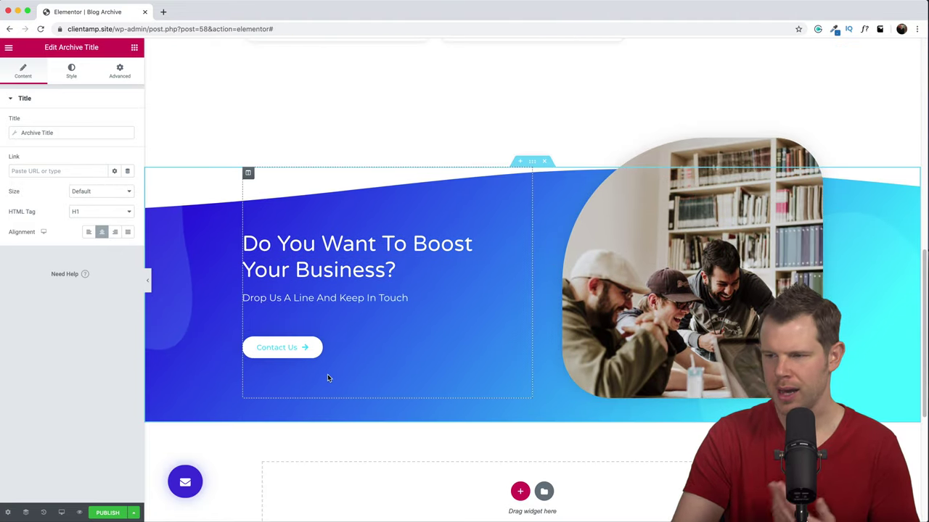
{"action": "scroll", "coordinate": [337, 374], "scroll_direction": "down", "scroll_amount": 5}
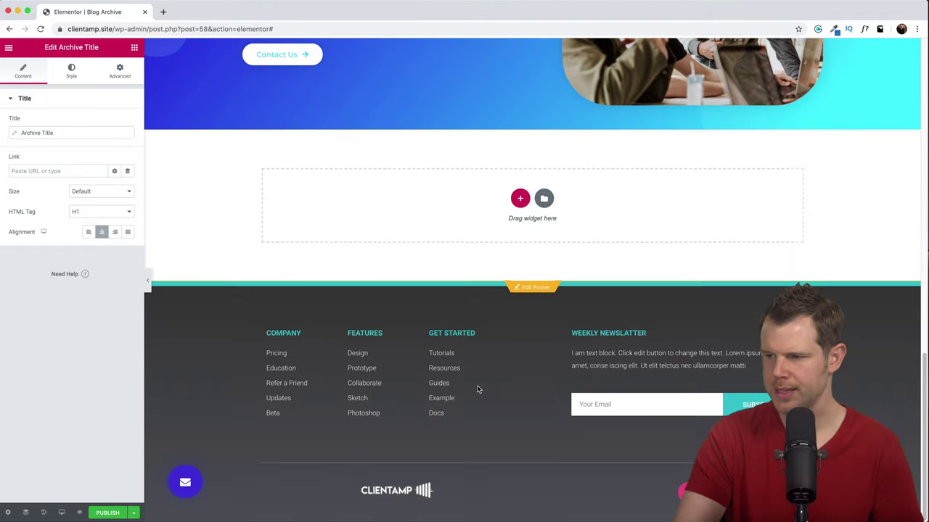
{"action": "scroll", "coordinate": [443, 365], "scroll_direction": "up", "scroll_amount": 20}
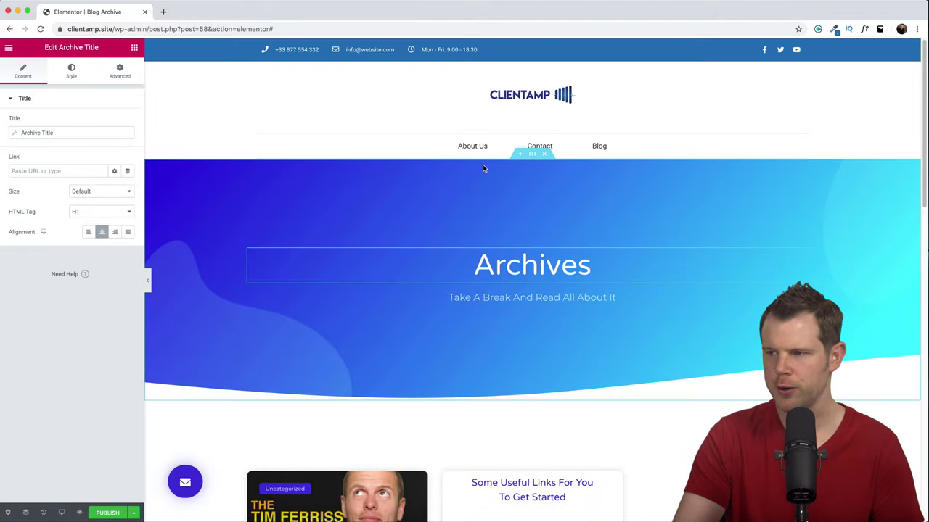
{"action": "left_click", "coordinate": [532, 154]}
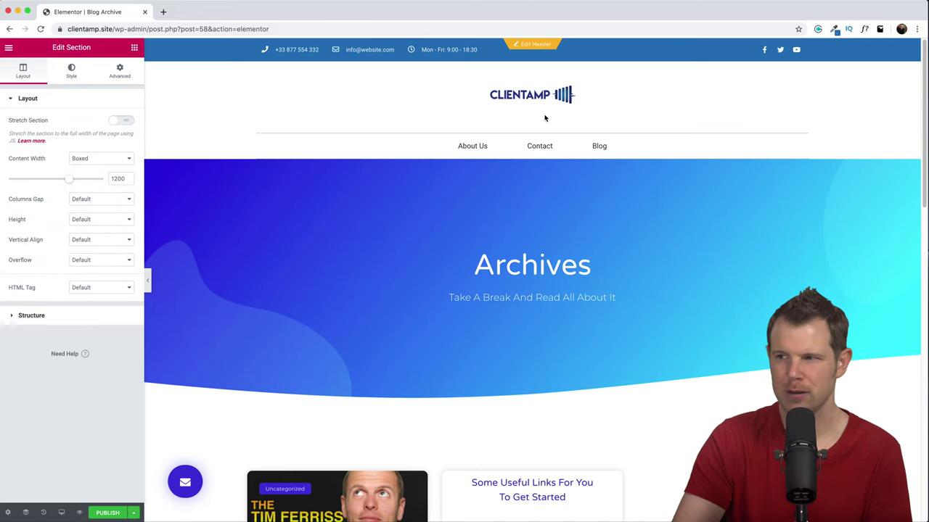
{"action": "scroll", "coordinate": [470, 360], "scroll_direction": "down", "scroll_amount": 20}
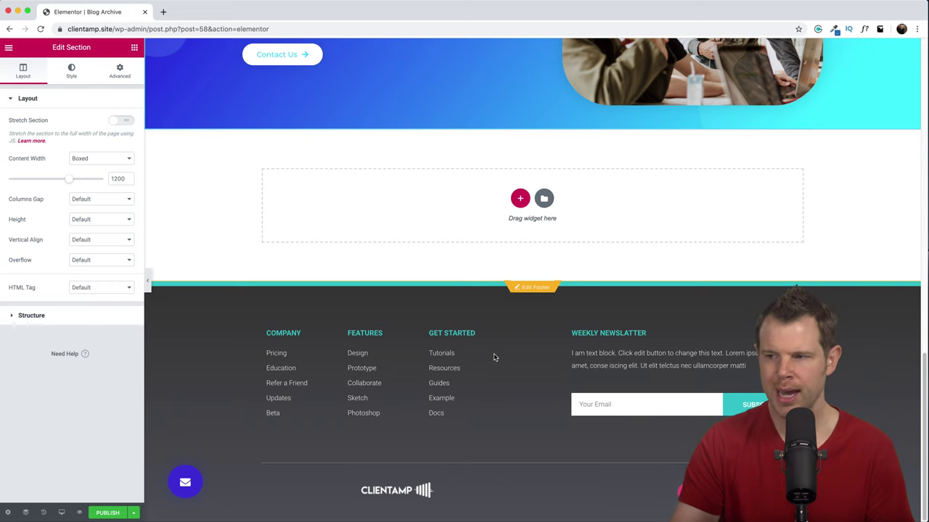
{"action": "scroll", "coordinate": [523, 379], "scroll_direction": "up", "scroll_amount": 5}
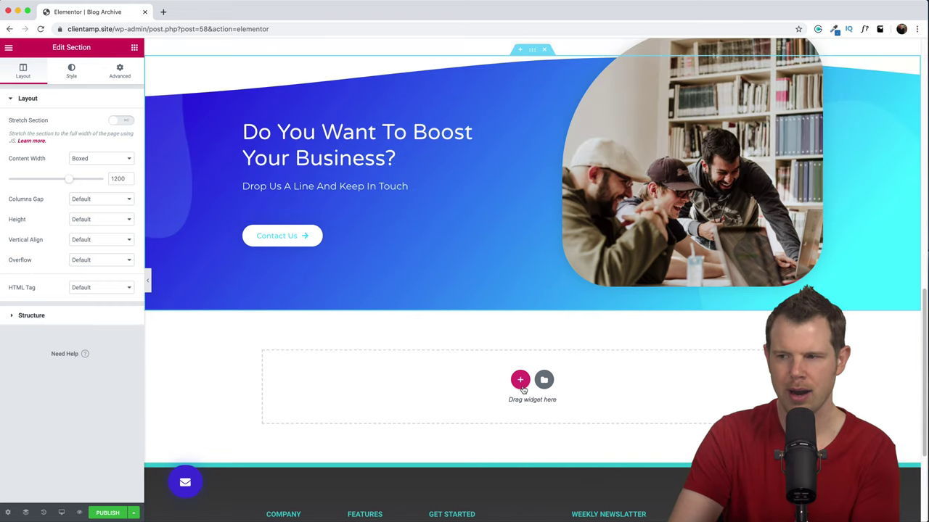
{"action": "scroll", "coordinate": [522, 389], "scroll_direction": "down", "scroll_amount": 5}
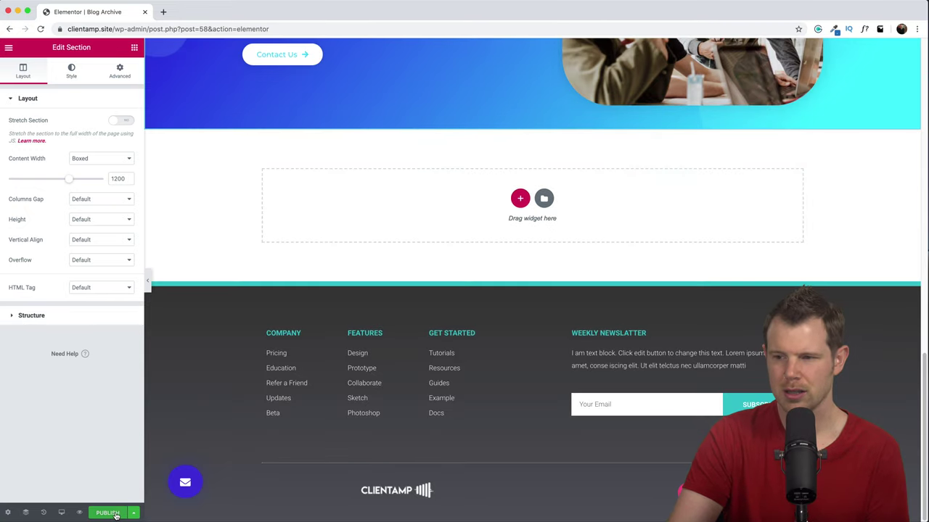
Step: Publish Blog Archive with an Include / All Archives condition and view it live
{"action": "left_click", "coordinate": [109, 513]}
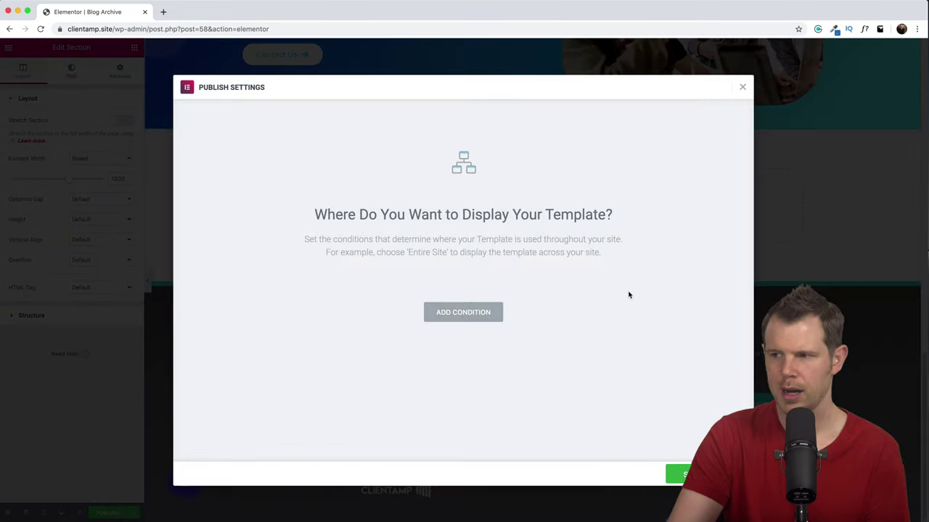
{"action": "left_click", "coordinate": [479, 312]}
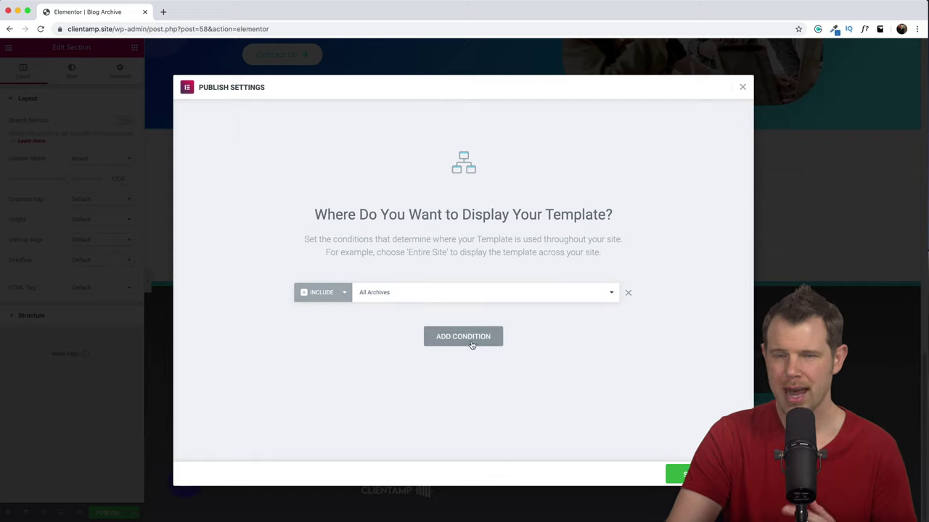
{"action": "key", "text": "Escape"}
{"action": "left_click", "coordinate": [10, 49]}
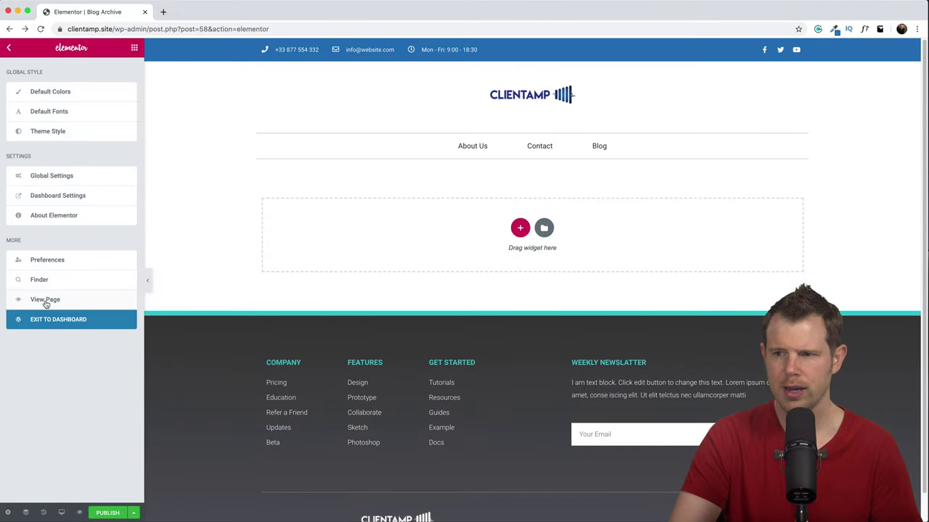
{"action": "left_click", "coordinate": [45, 305]}
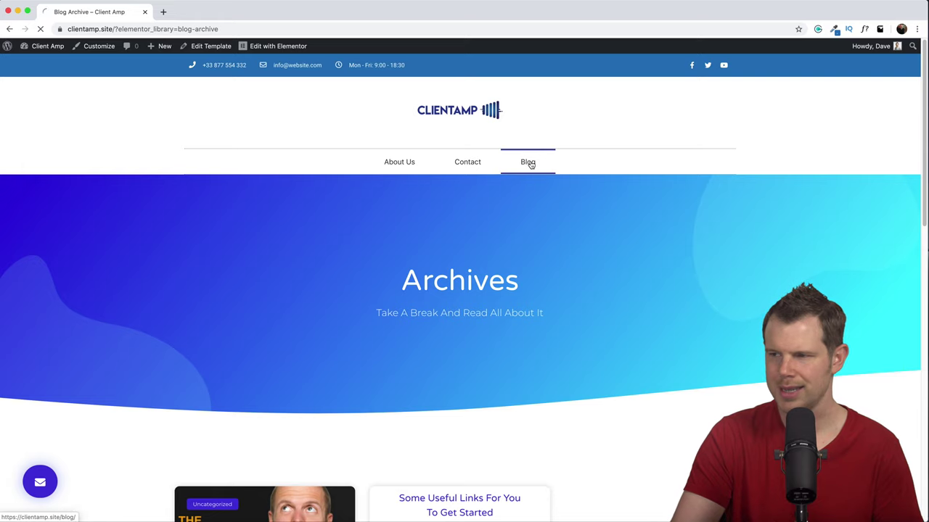
Step: Open Blog from the site menu and scroll through the gradient hero, post cards and Boost Your Business section
{"action": "left_click", "coordinate": [530, 163]}
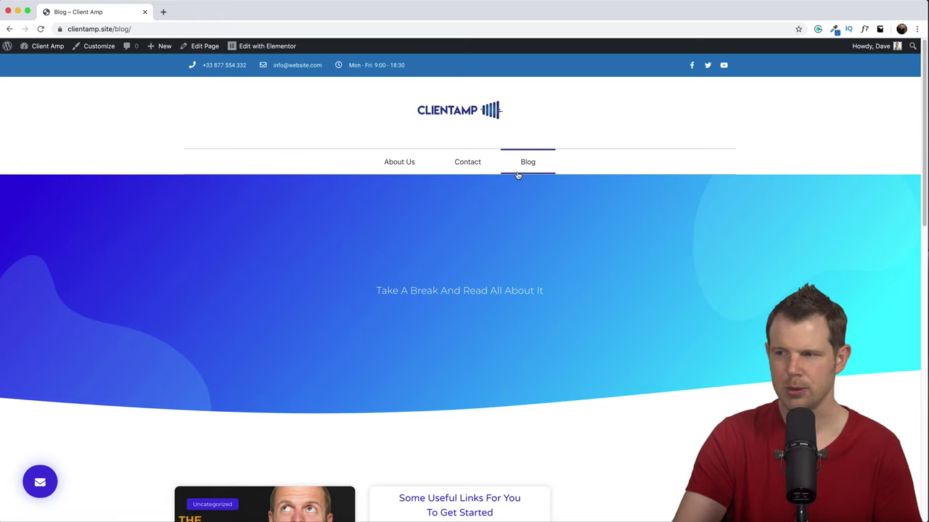
{"action": "scroll", "coordinate": [473, 255], "scroll_direction": "down", "scroll_amount": 5}
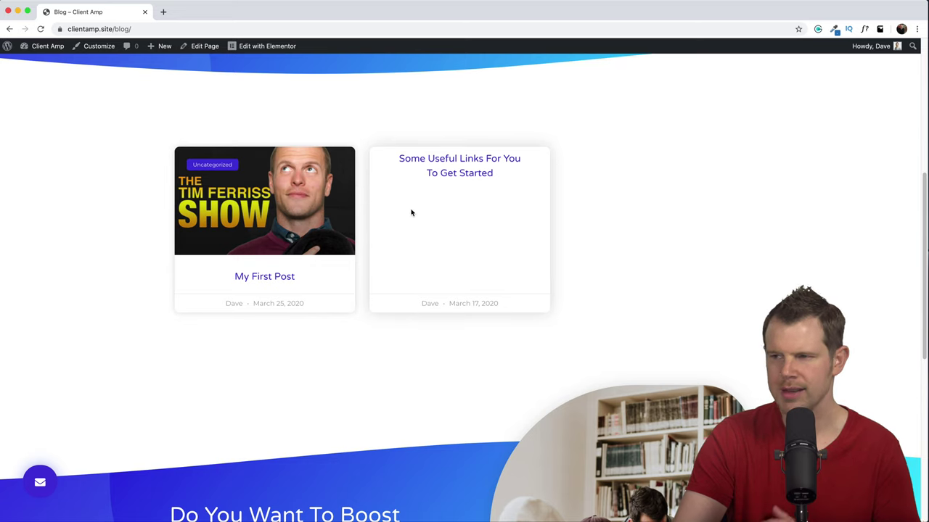
{"action": "scroll", "coordinate": [412, 212], "scroll_direction": "down", "scroll_amount": 1}
{"action": "scroll", "coordinate": [412, 212], "scroll_direction": "down", "scroll_amount": 4}
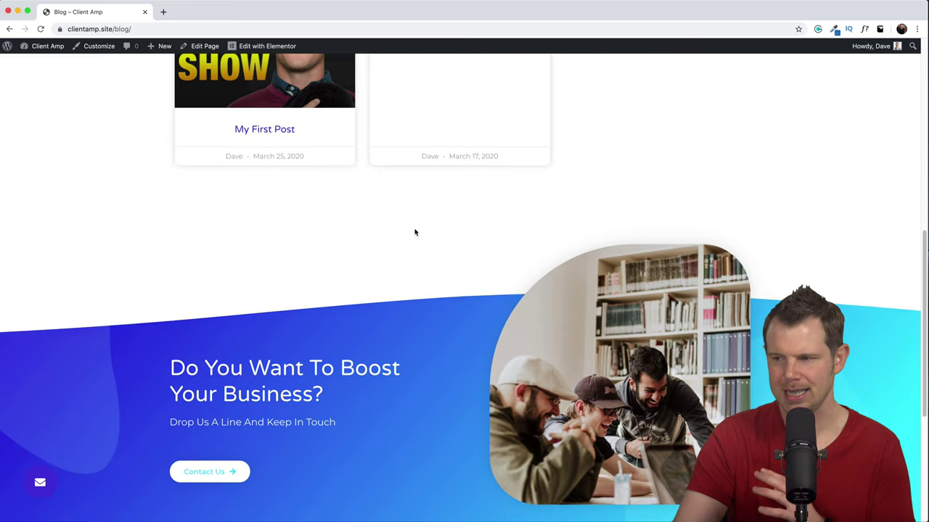
{"action": "scroll", "coordinate": [414, 232], "scroll_direction": "up", "scroll_amount": 15}
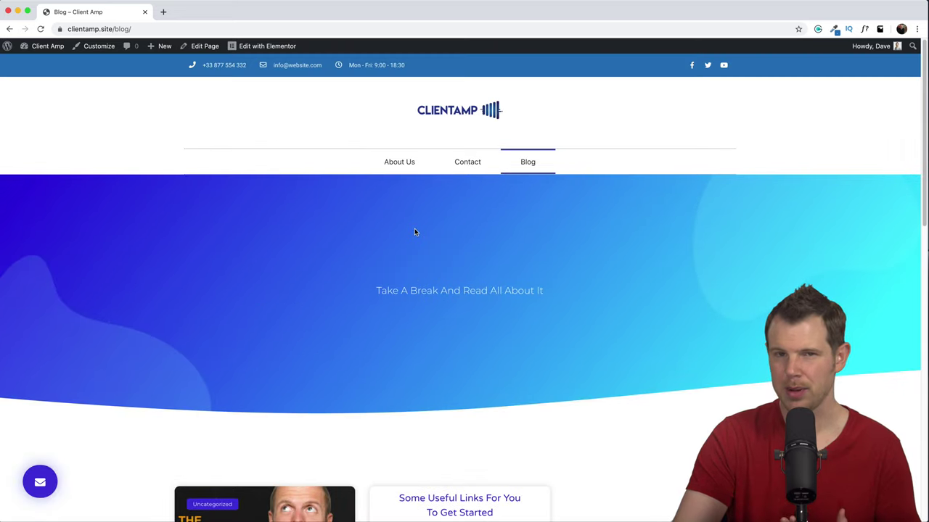